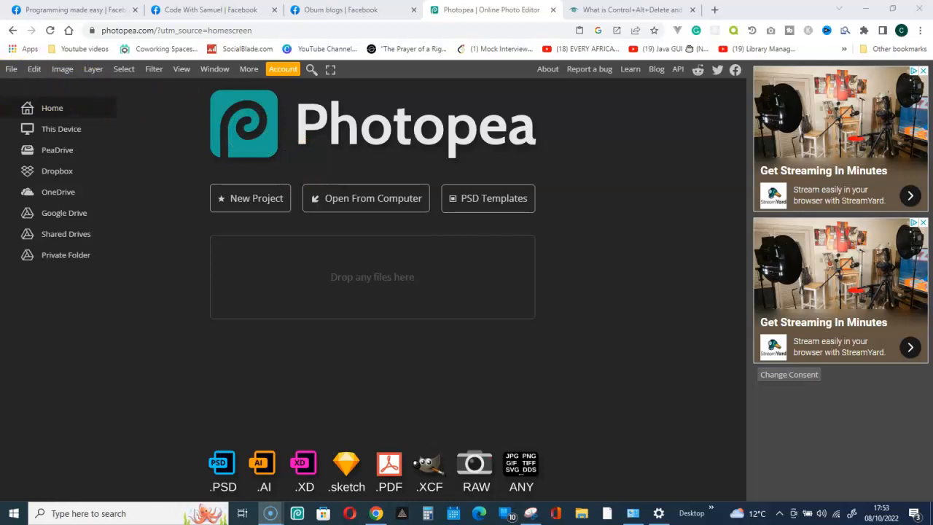
Step: Start a new project and choose the FB Page Cover preset at 1640 x 664 px
click(11, 69)
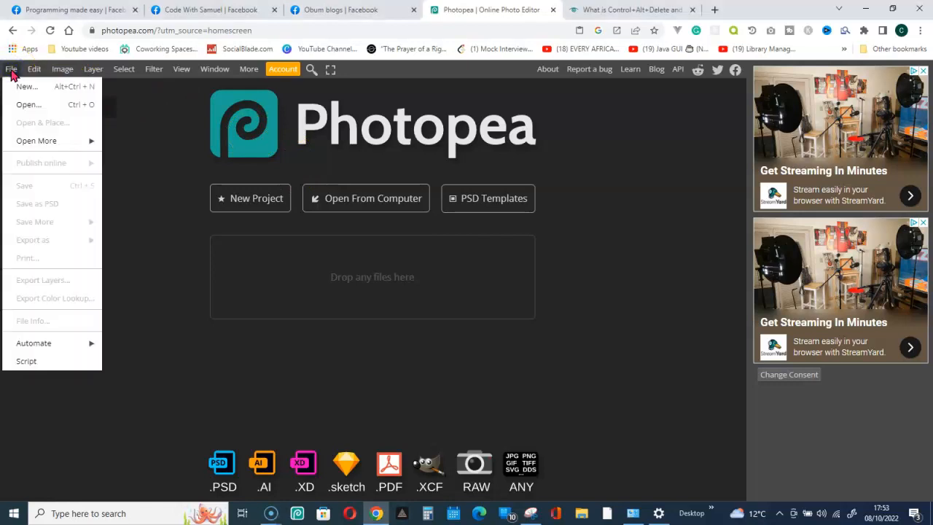
click(24, 89)
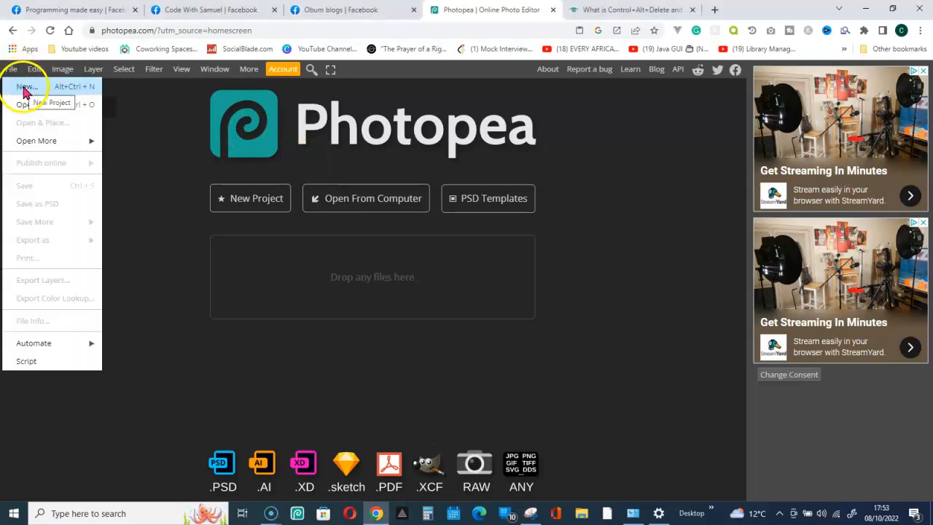
click(257, 237)
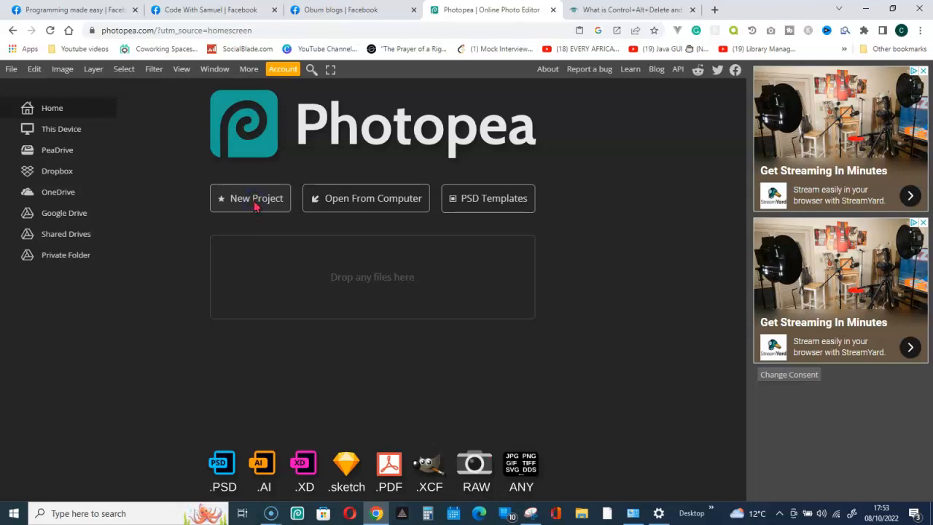
click(256, 206)
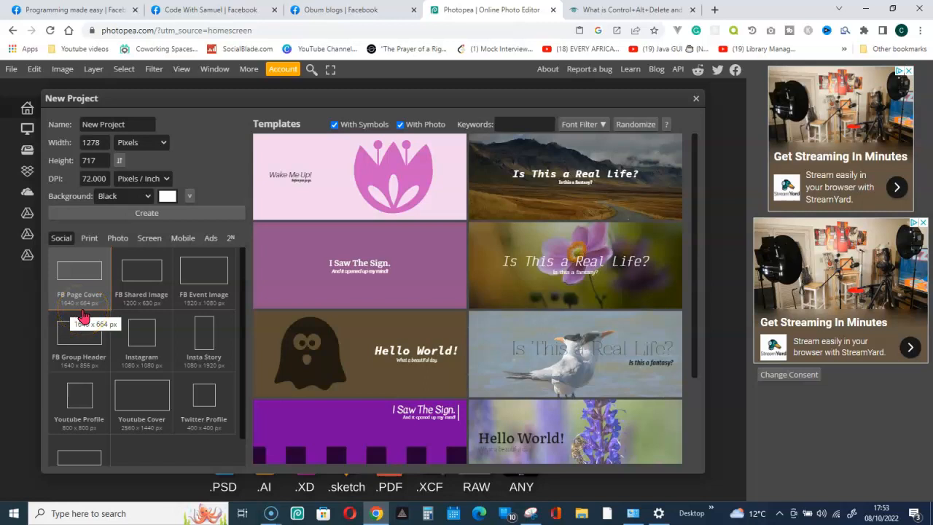
click(108, 142)
click(76, 290)
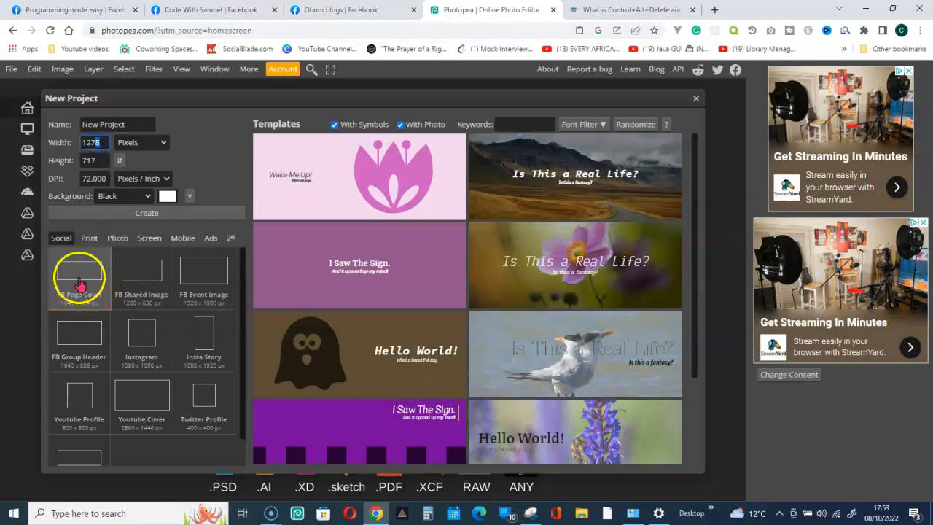
drag(118, 144, 82, 142)
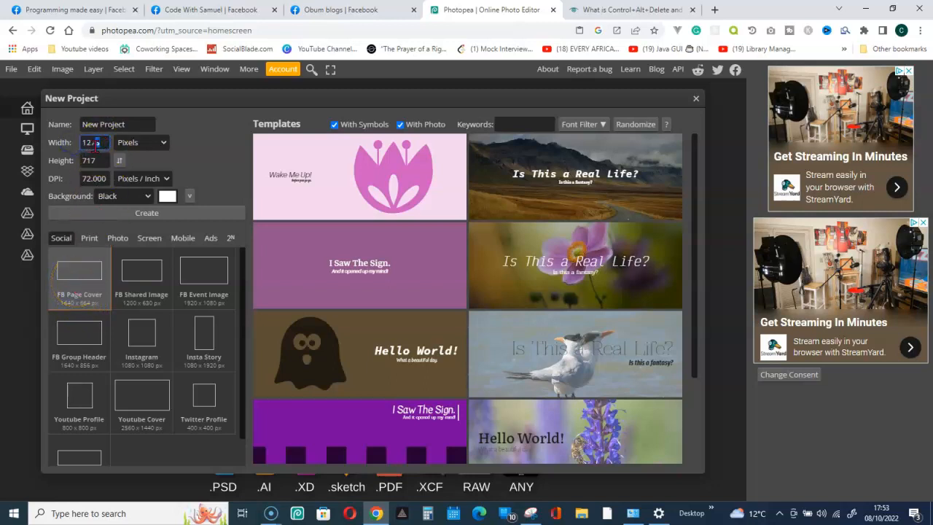
click(80, 294)
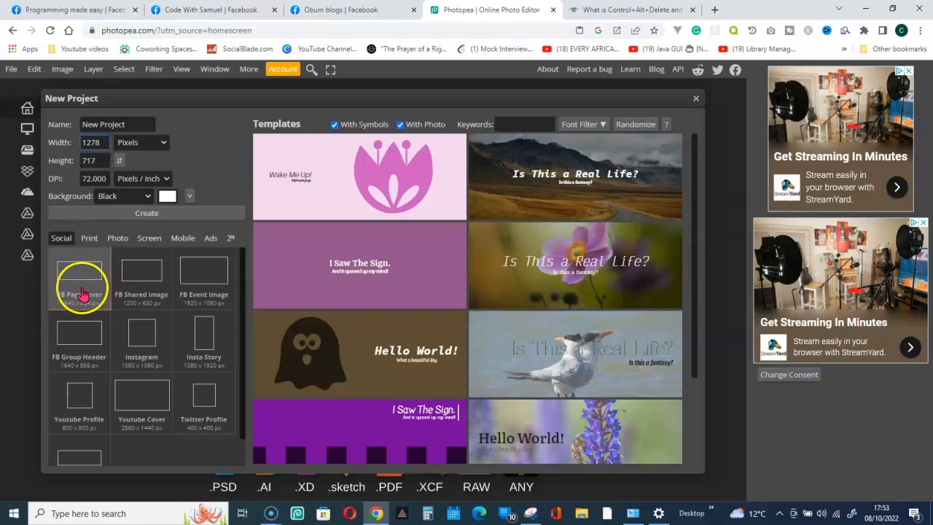
Step: Set the project background to Black and create the project
click(122, 201)
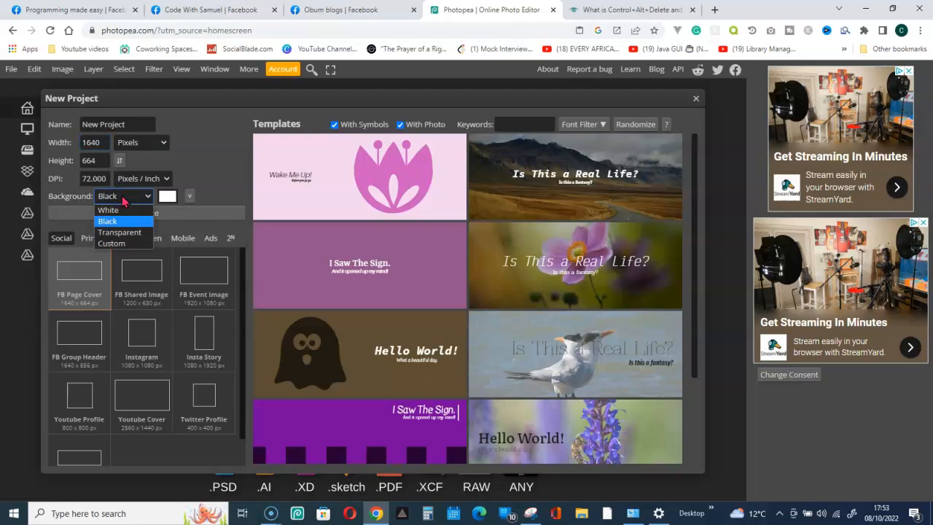
click(108, 221)
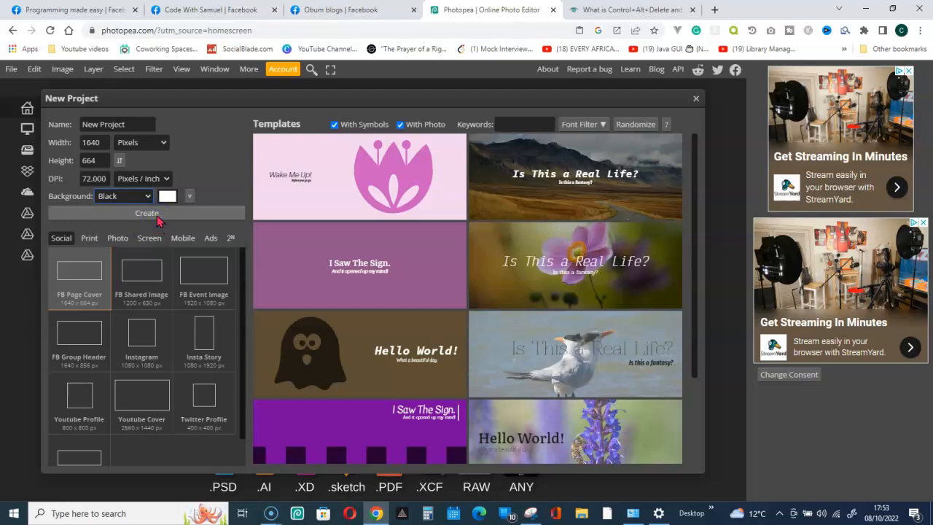
click(157, 217)
click(512, 370)
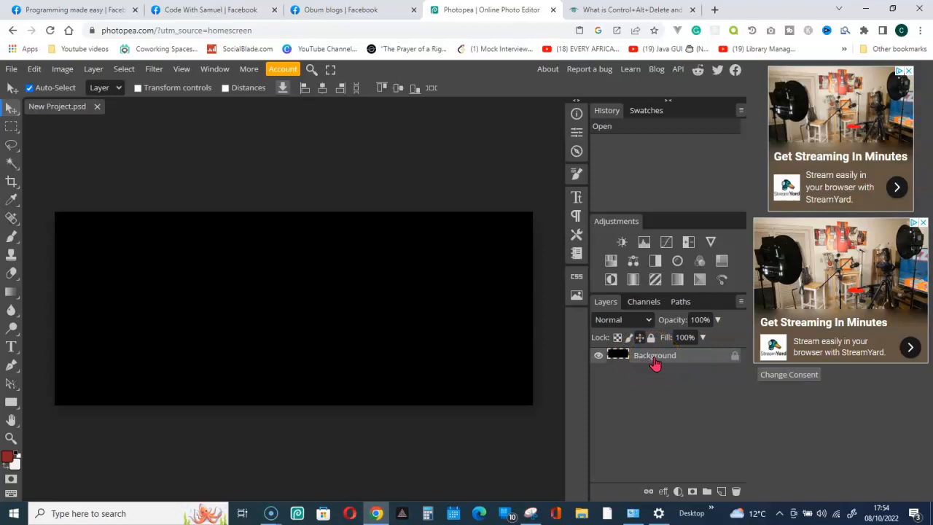
Step: Add a Color Overlay layer style to the Background layer through its blending options
right_click(653, 359)
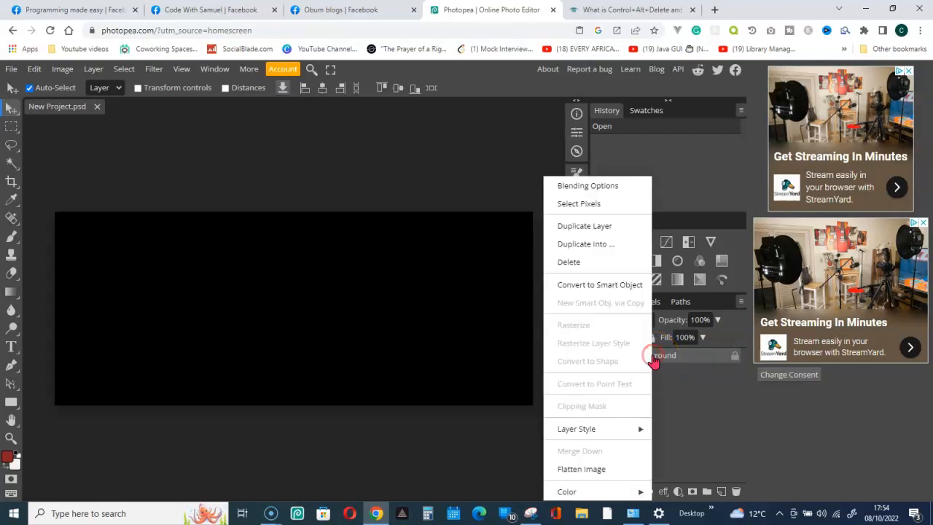
click(583, 187)
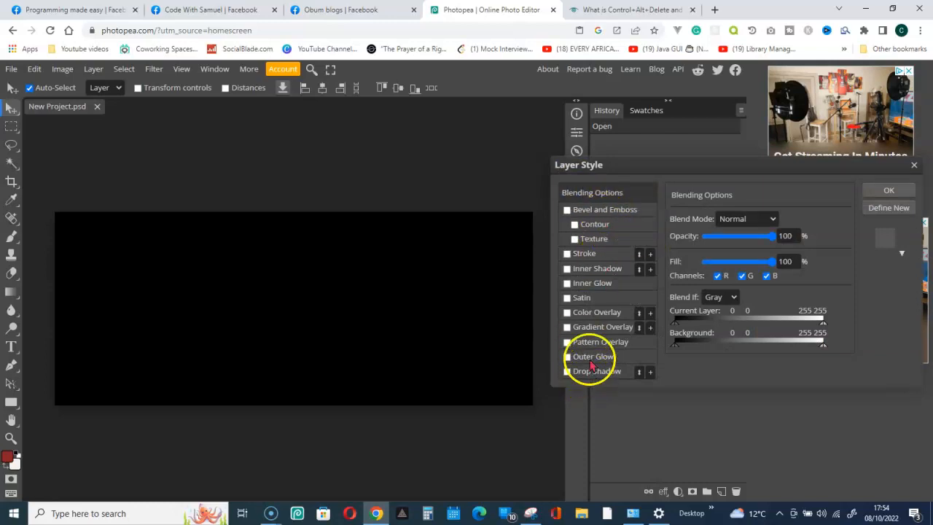
click(587, 314)
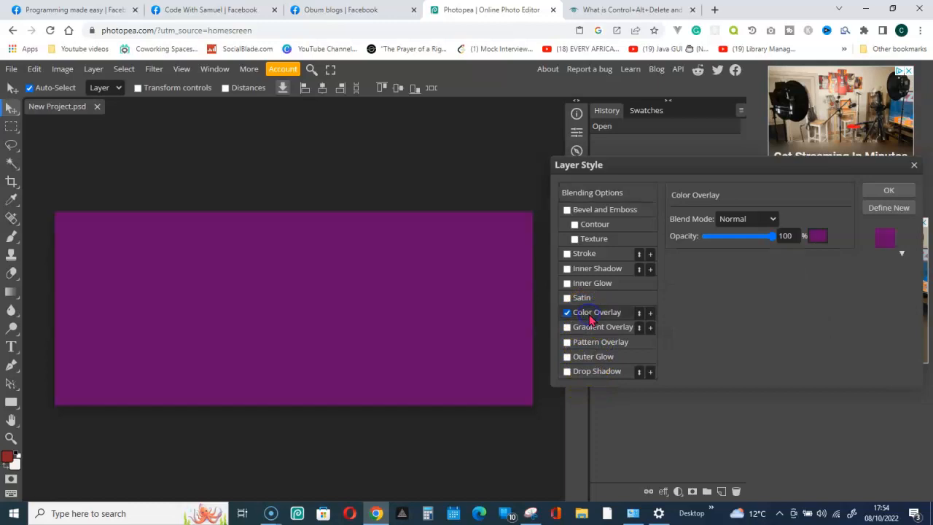
drag(736, 165, 728, 85)
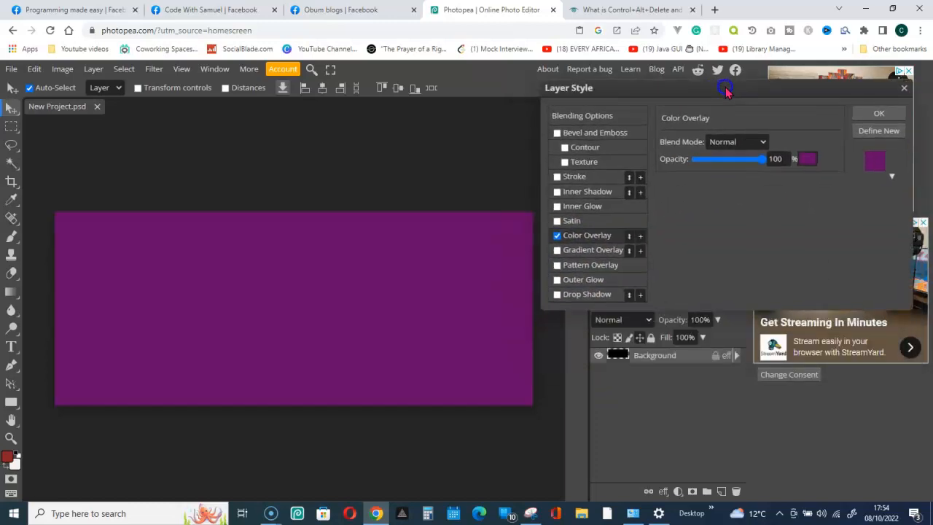
Step: Try the preset swatches for the overlay colour, settle on yellow (ffff00) and apply the layer style
click(809, 167)
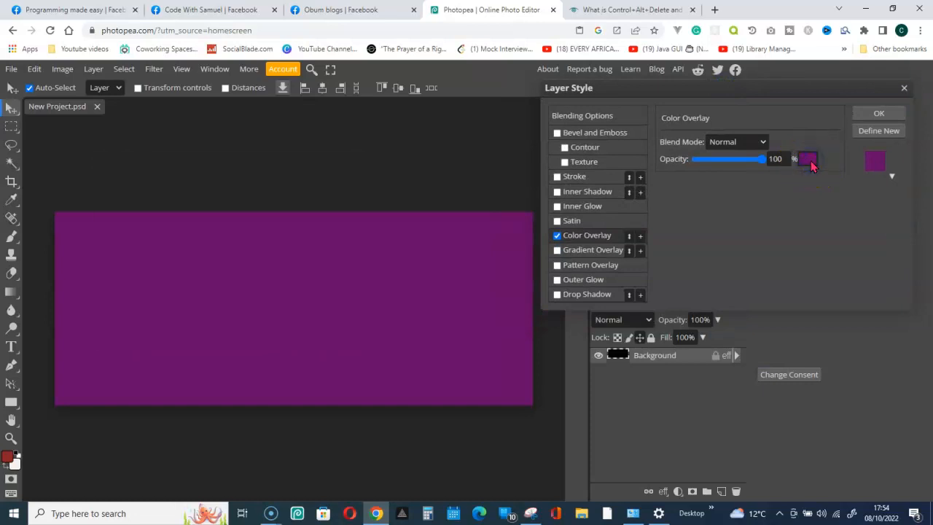
drag(248, 156, 747, 124)
click(762, 303)
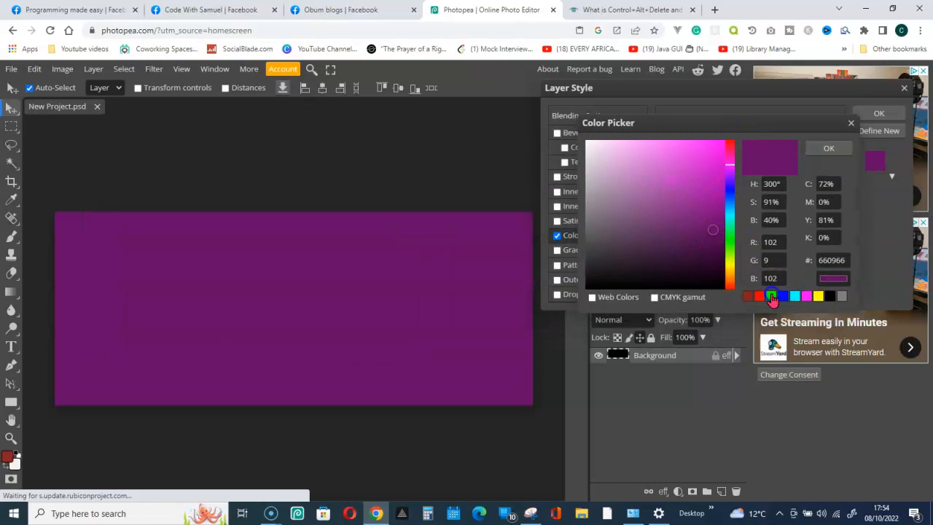
click(785, 297)
click(797, 297)
click(807, 298)
click(819, 298)
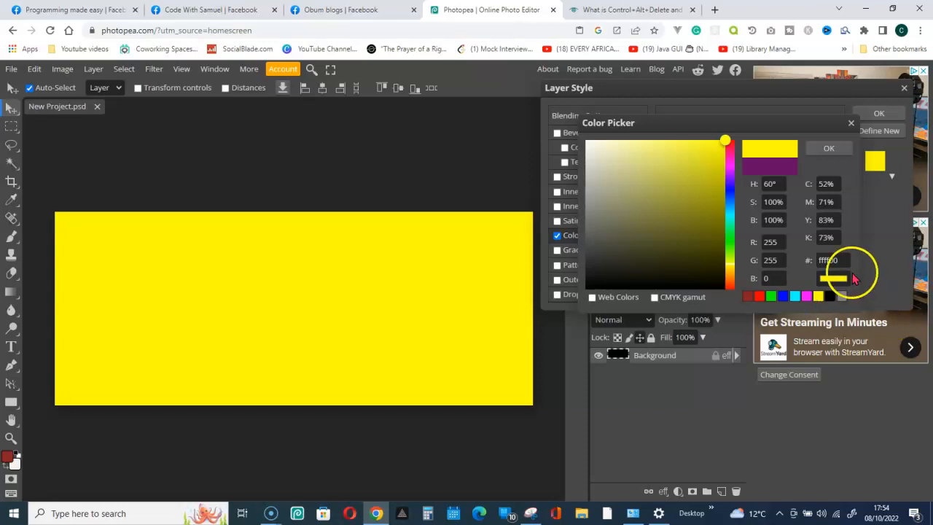
click(829, 150)
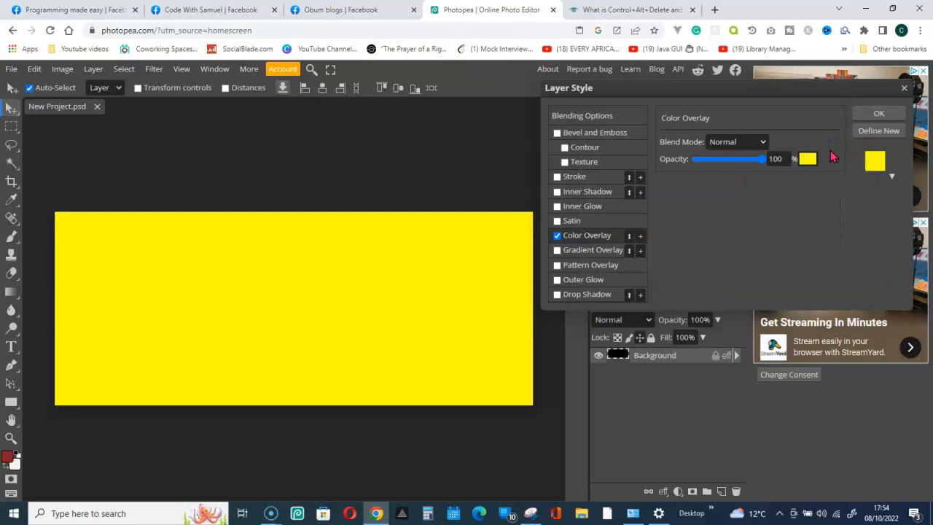
click(890, 115)
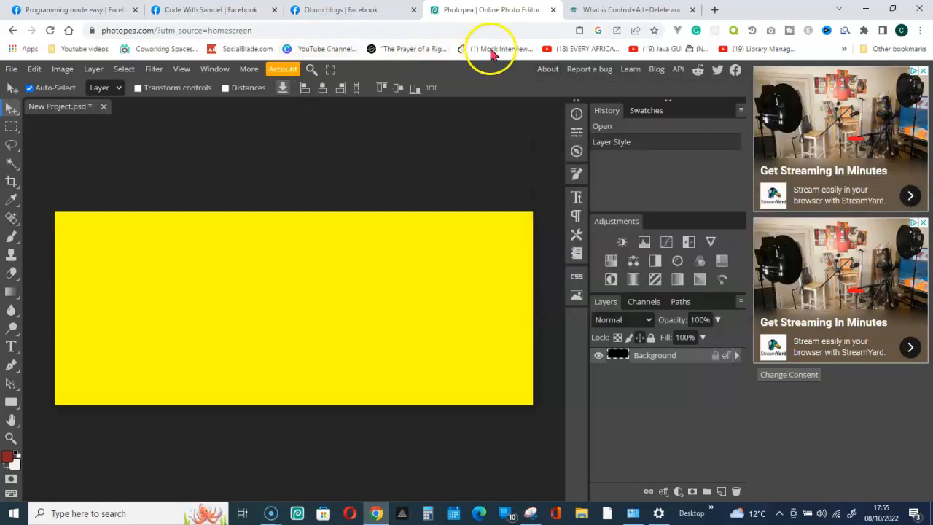
Step: Open google.com in a new browser tab and search its images for "teal background image hd"
click(716, 11)
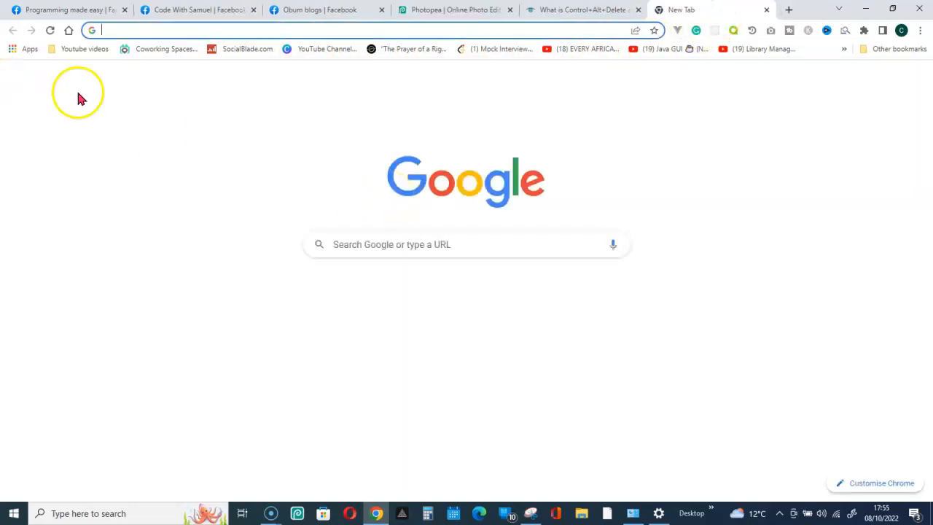
text(google.com)
click(162, 58)
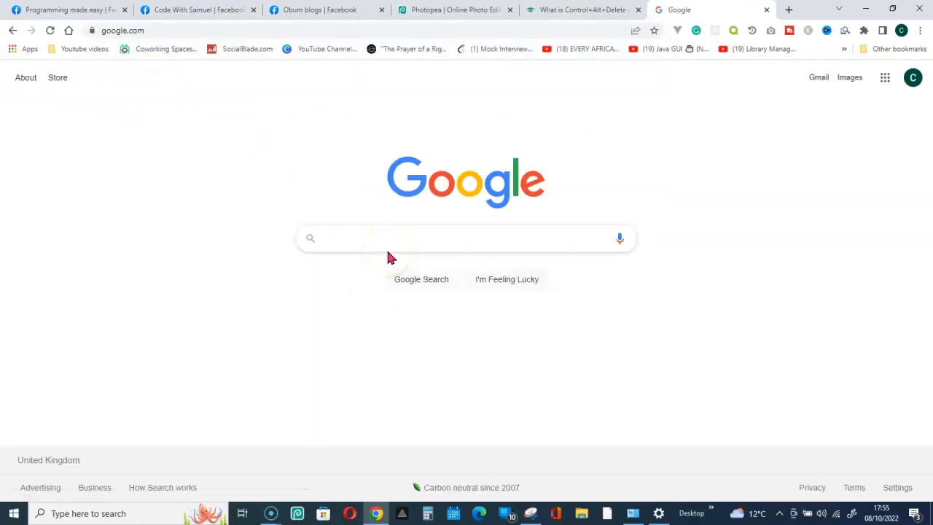
click(379, 247)
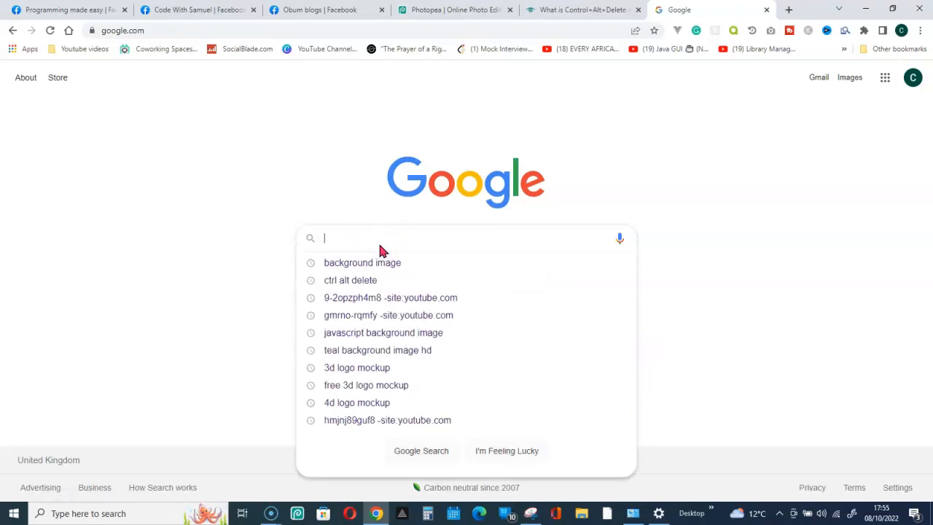
text(teal)
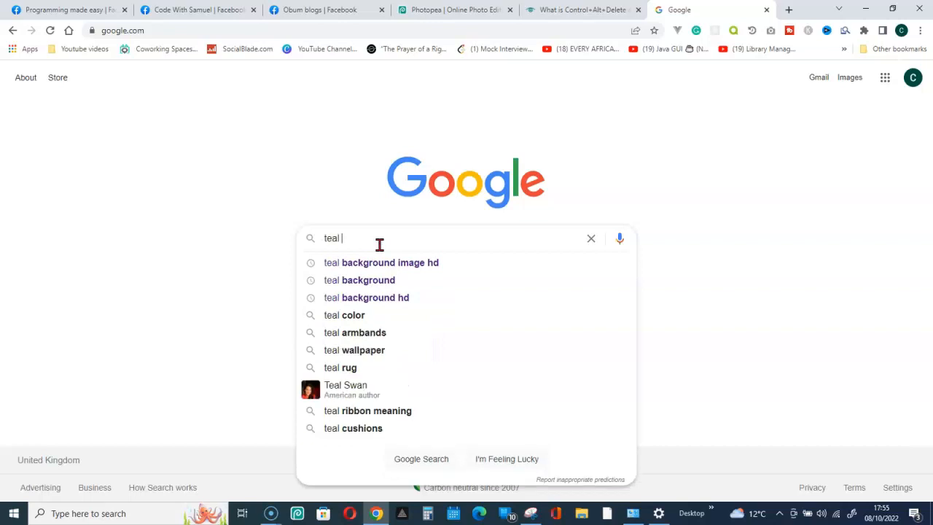
click(398, 263)
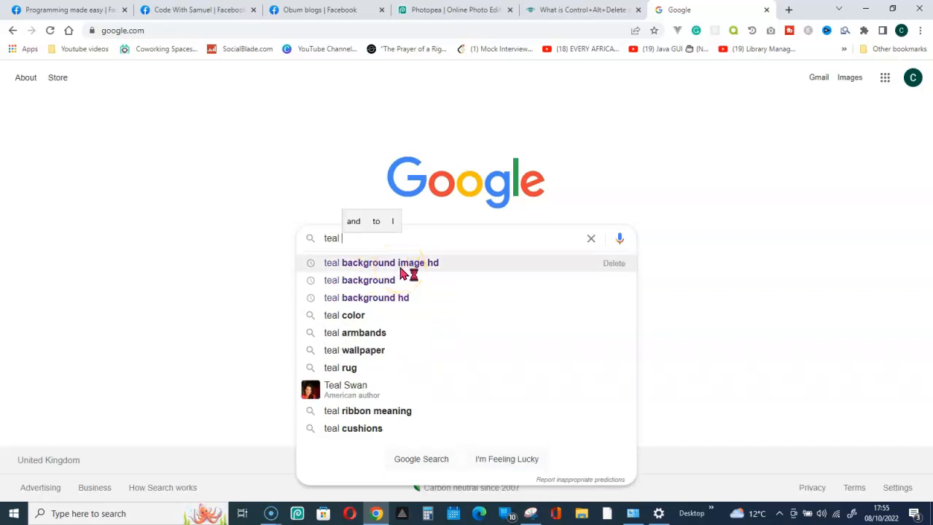
click(400, 264)
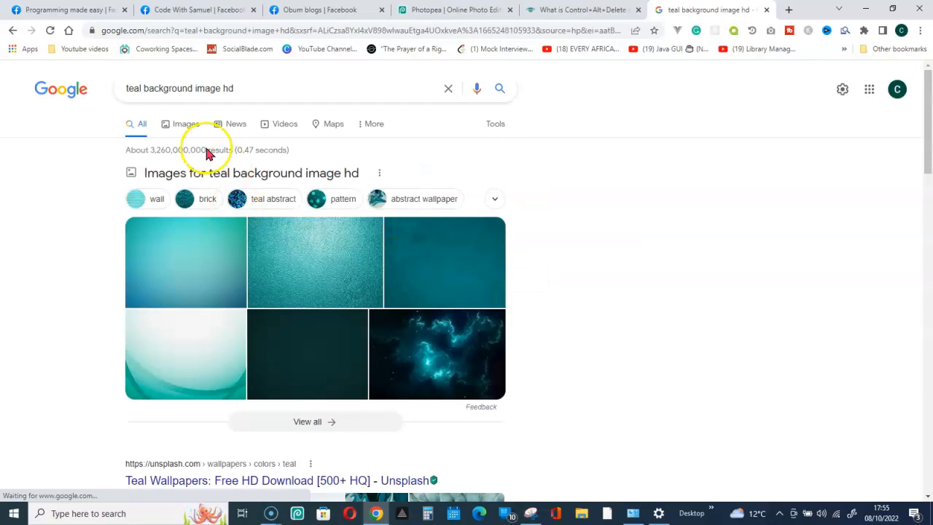
click(186, 127)
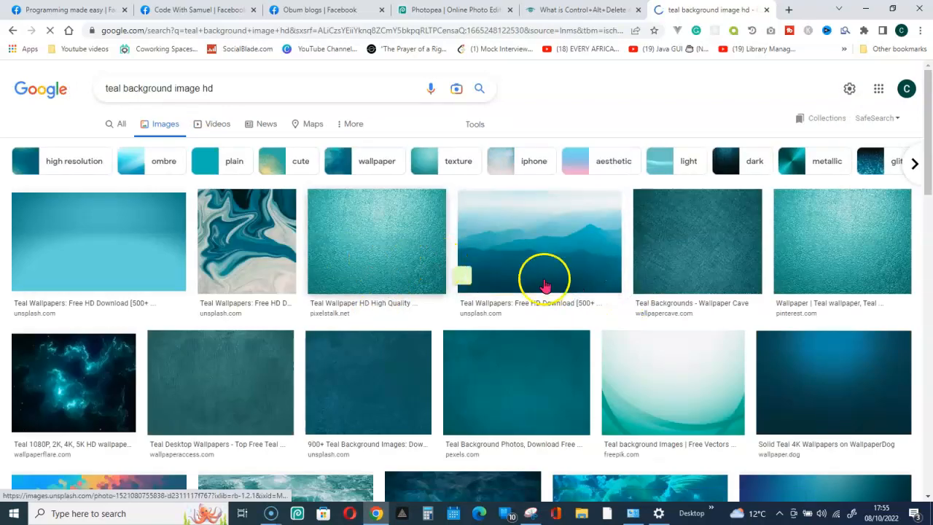
Step: Browse the teal image results and preview the teal-to-purple gradient from unsplash.com
scroll(552, 308, down, 5)
scroll(557, 314, down, 10)
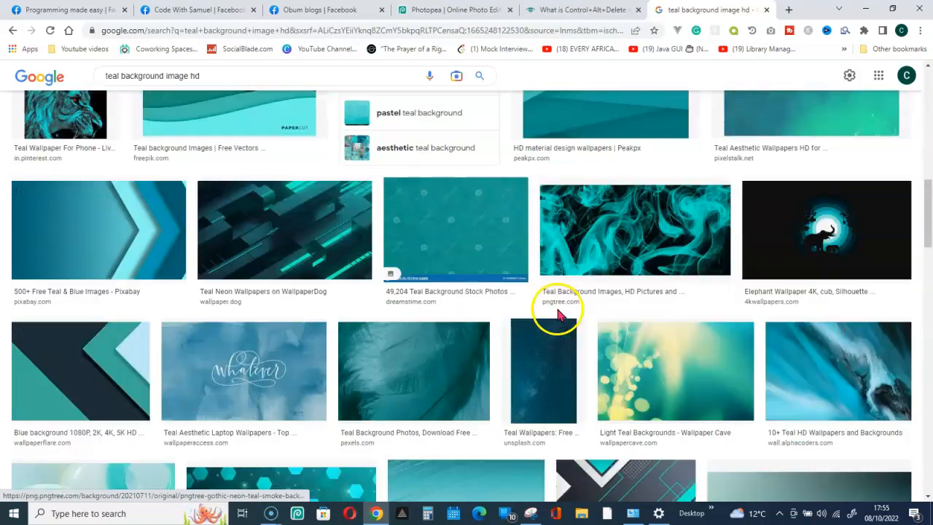
scroll(558, 315, down, 10)
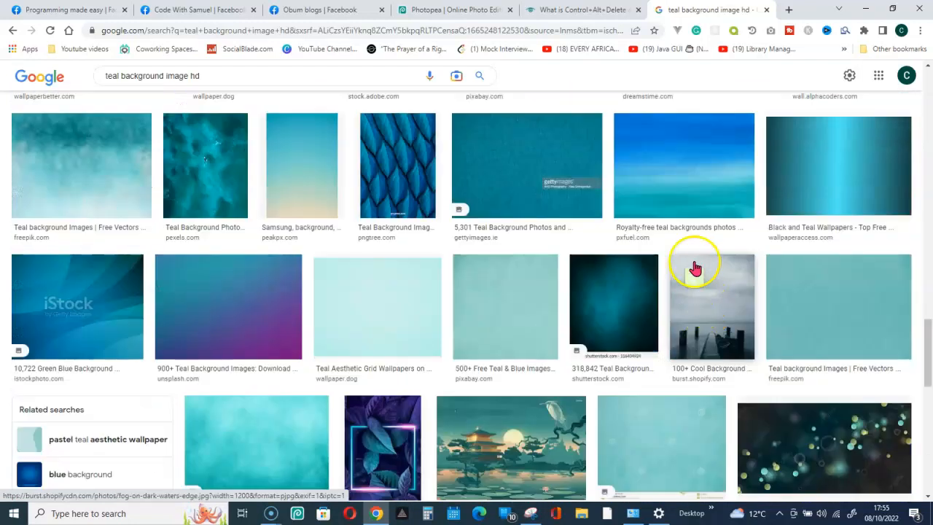
mouse_move(210, 313)
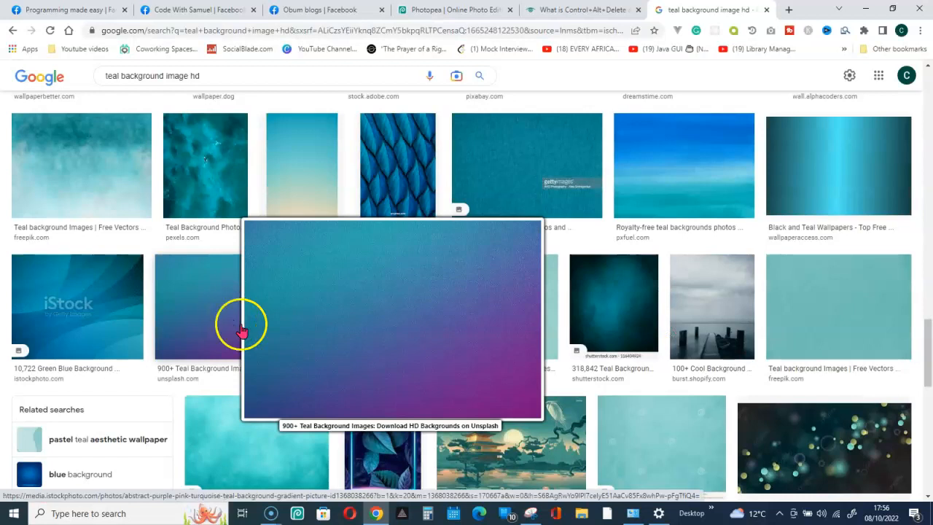
Step: Open Snipping Tool and start a new snip with a 5-second delay
click(633, 510)
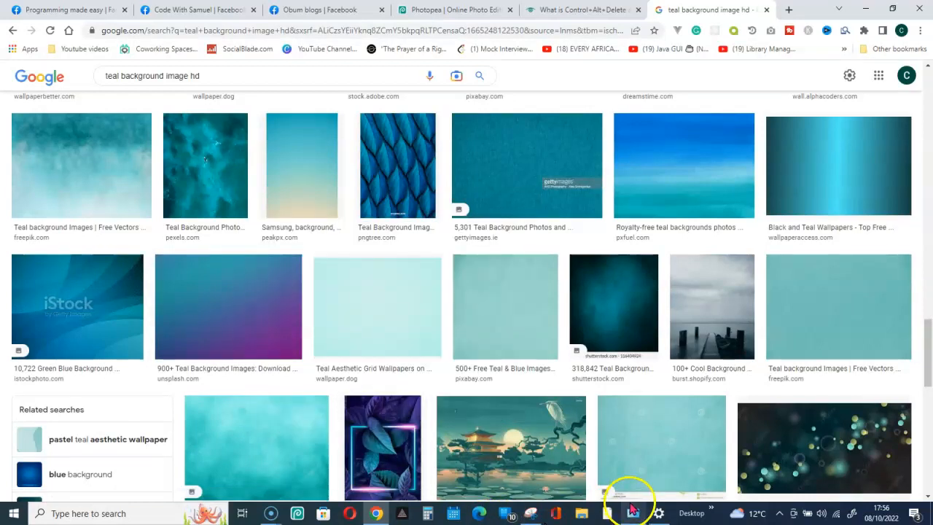
click(531, 513)
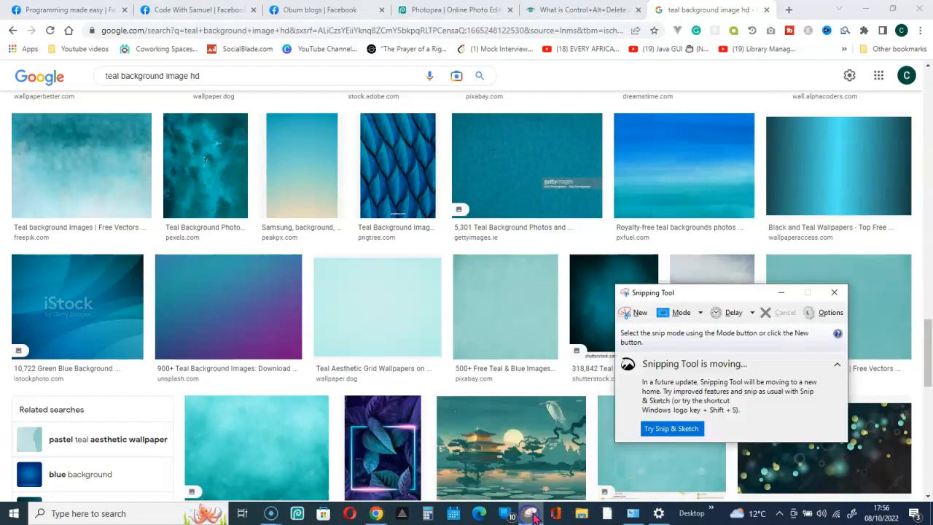
click(734, 314)
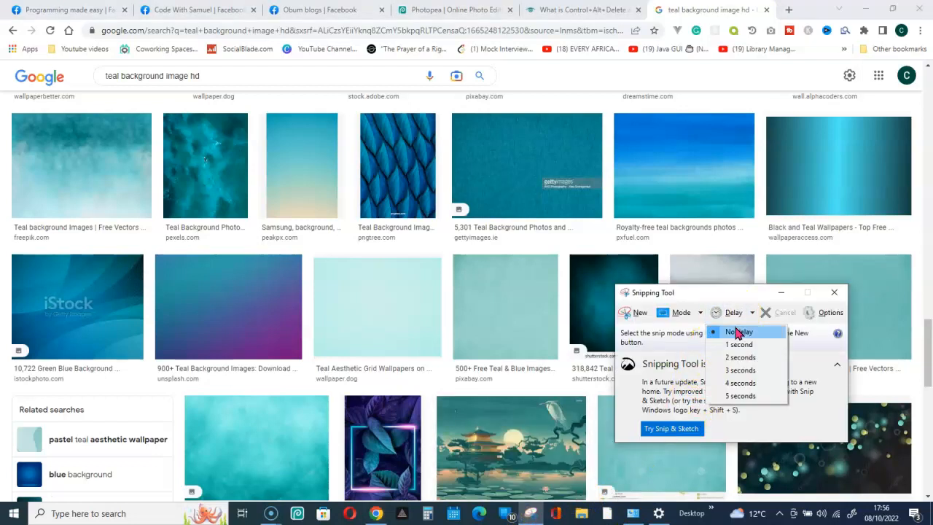
click(737, 397)
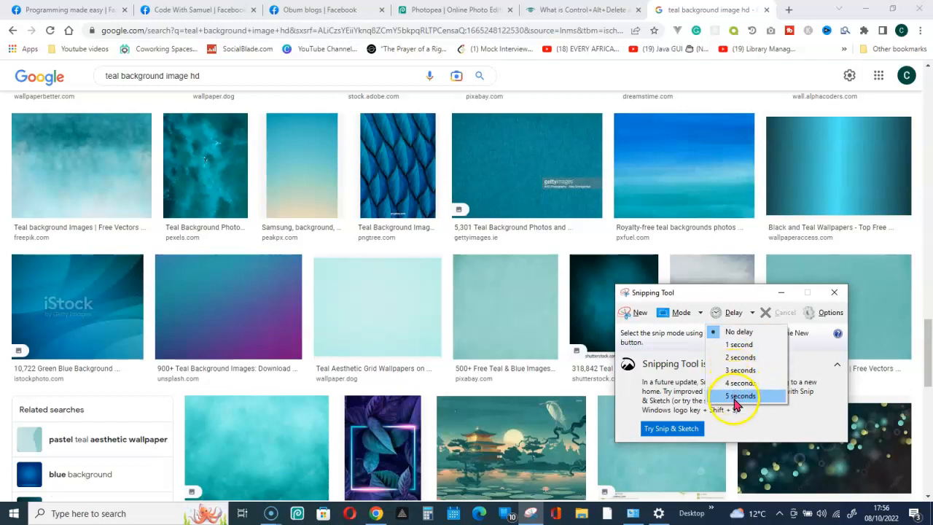
click(633, 313)
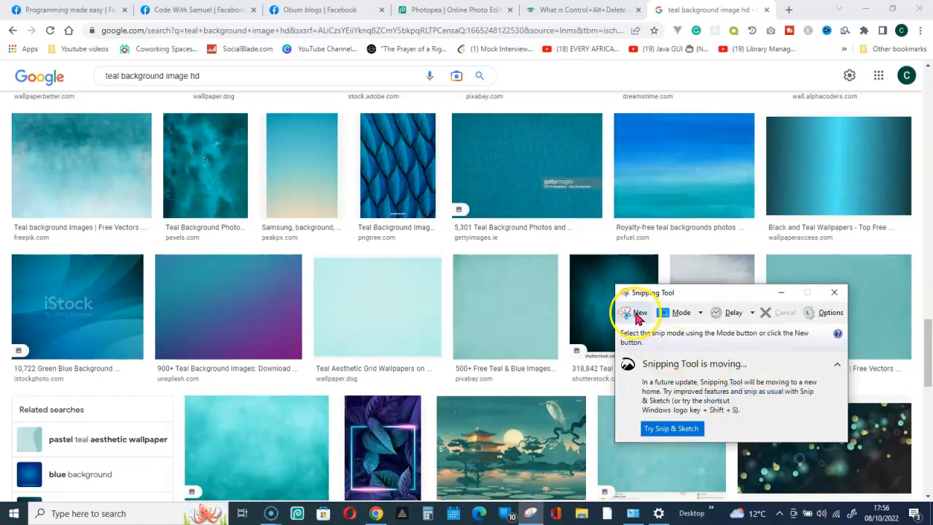
Step: Capture the enlarged teal-to-purple gradient preview from unsplash.com and copy the snip to the clipboard
mouse_move(242, 299)
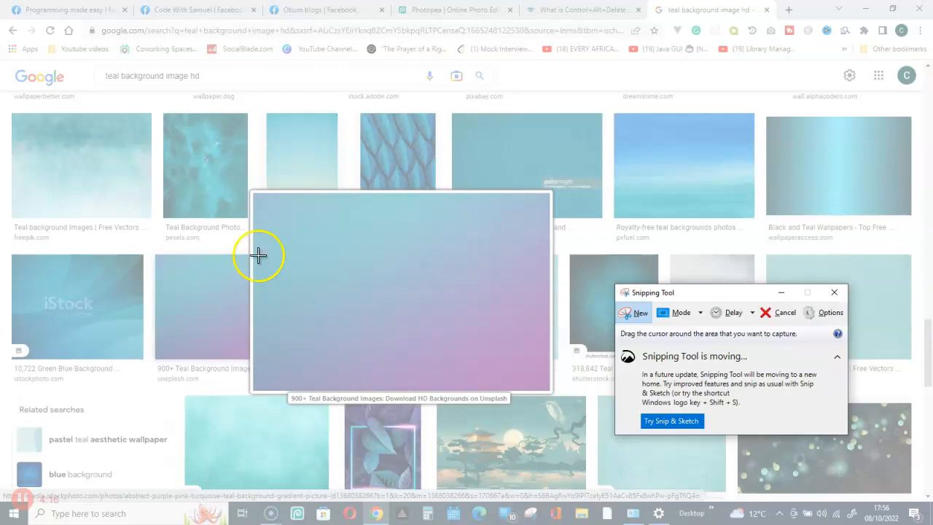
drag(259, 196, 548, 386)
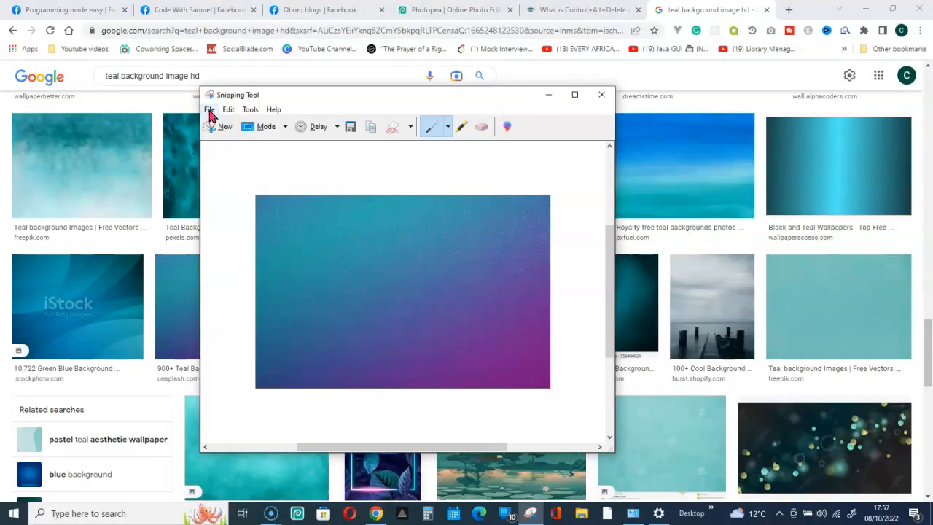
click(228, 109)
click(248, 125)
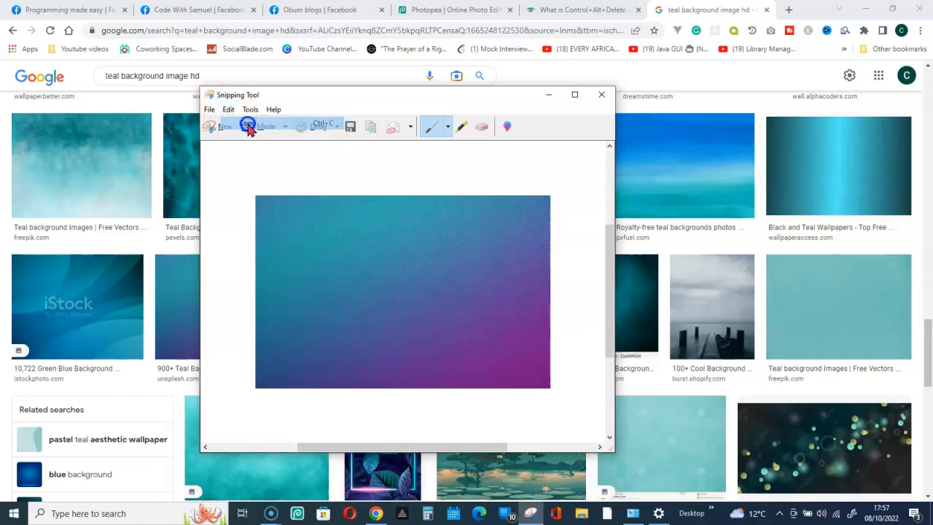
Step: Switch to Photopea and paste the copied gradient into the New Project document
click(448, 10)
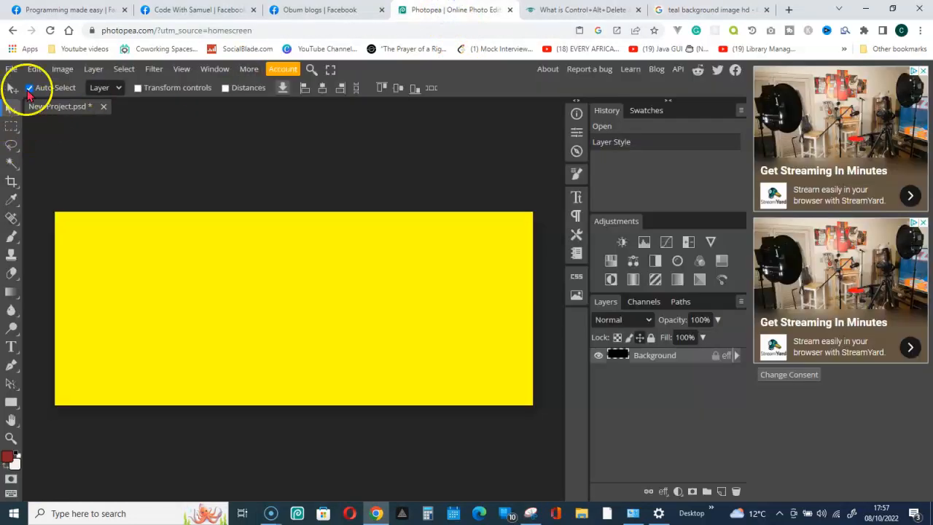
click(34, 69)
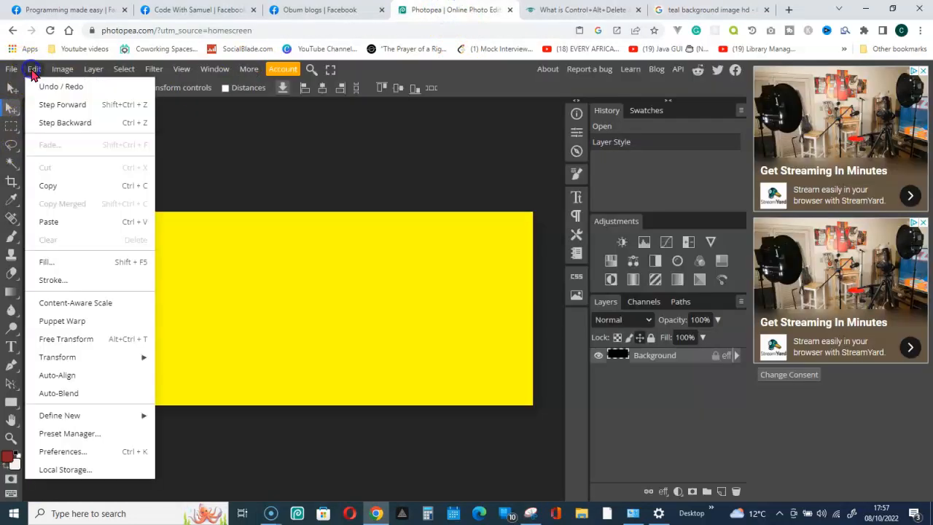
click(46, 229)
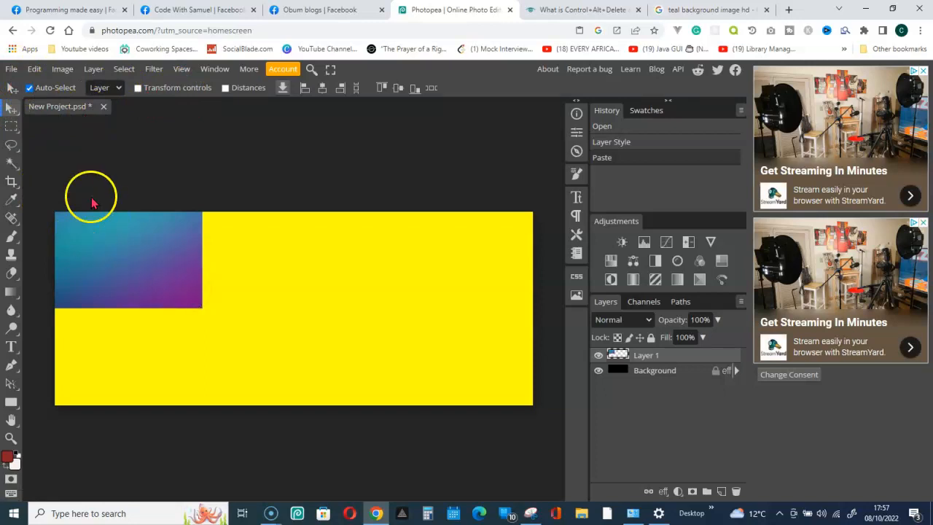
Step: Save the project as a PSD named mee in the WORK IN PROGRESS BANNERS folder
click(12, 70)
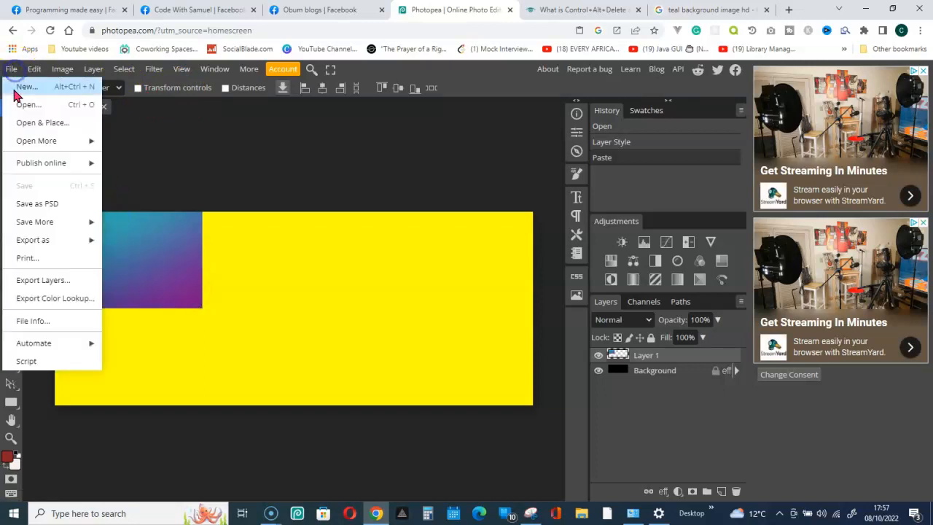
click(53, 208)
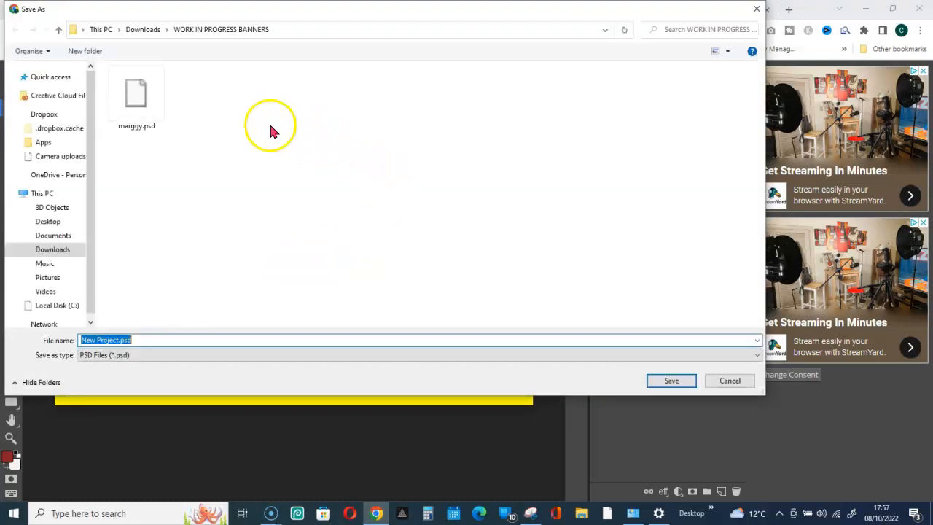
click(116, 339)
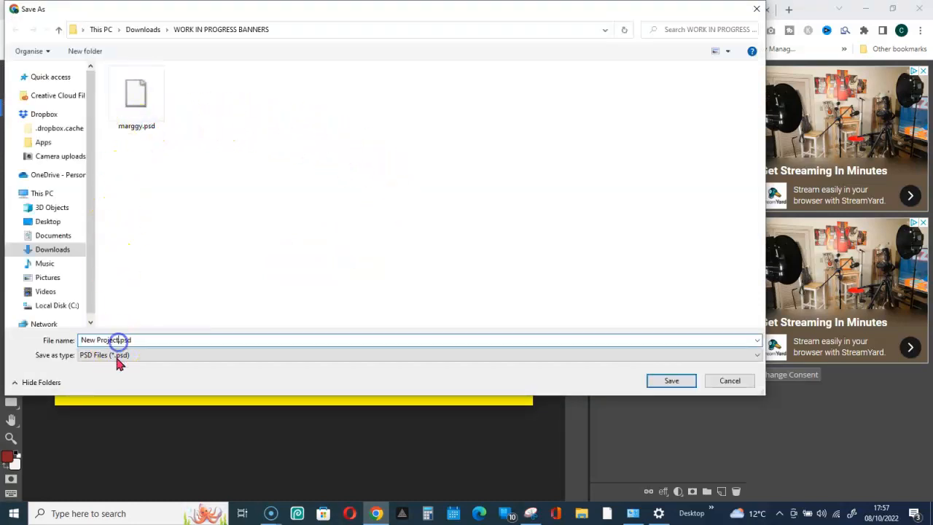
key(BackSpace)
key(BackSpace)
key(BackSpace)
key(BackSpace)
key(BackSpace)
key(BackSpace)
key(BackSpace)
key(BackSpace)
key(BackSpace)
key(BackSpace)
key(BackSpace)
text(mee)
click(671, 381)
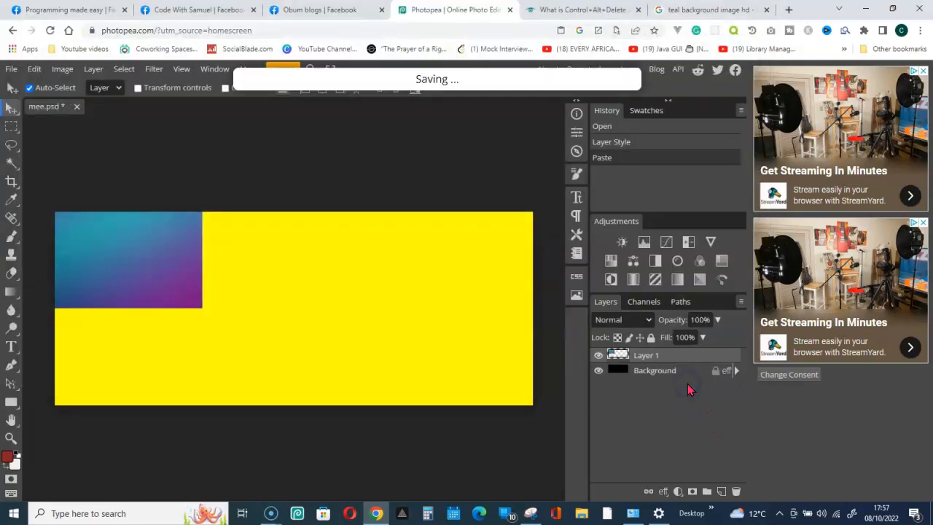
click(521, 372)
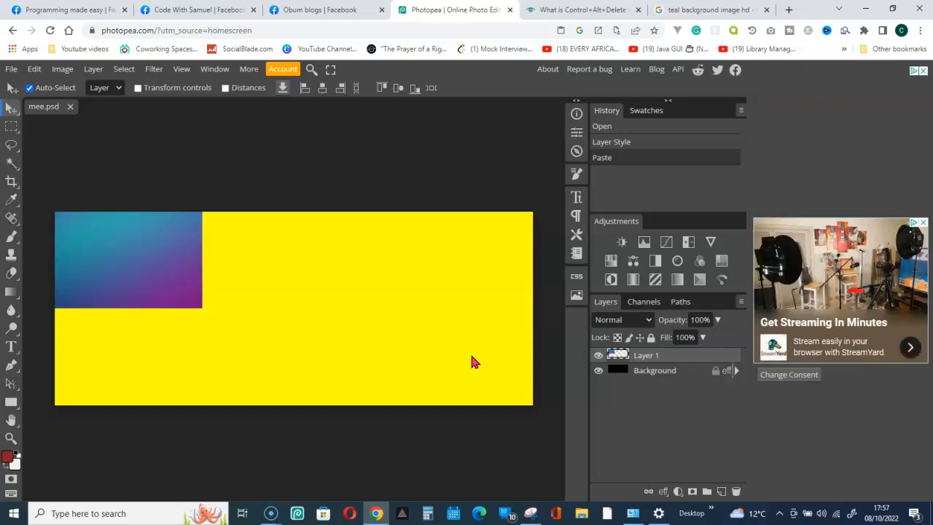
Step: Save the mee.psd project again under its existing name
click(13, 70)
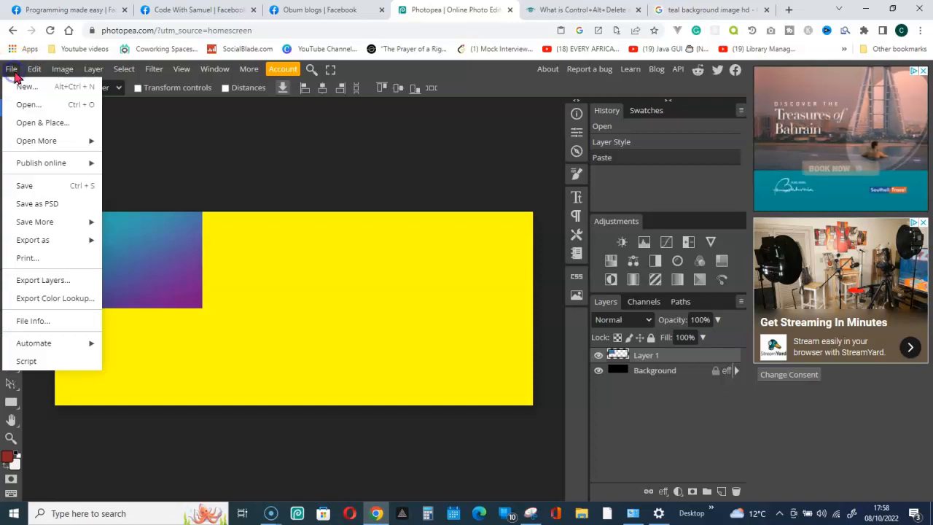
click(27, 187)
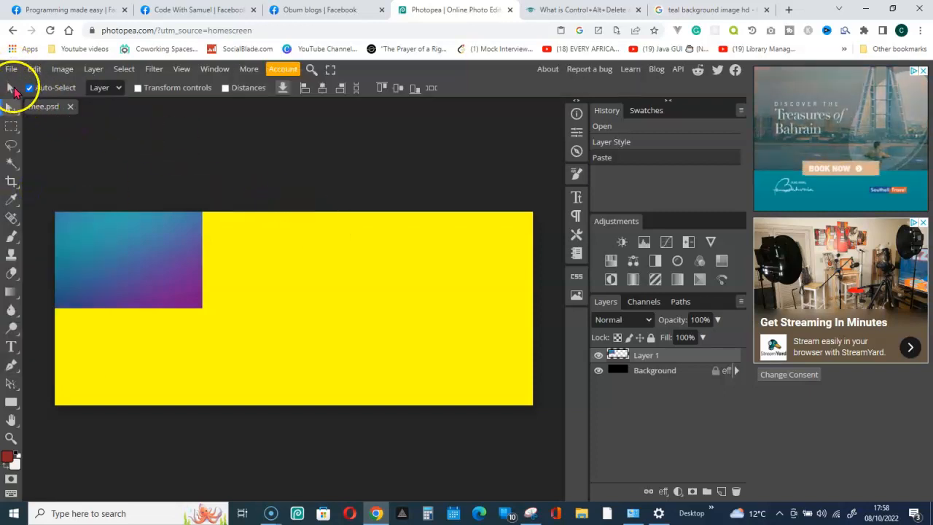
click(12, 69)
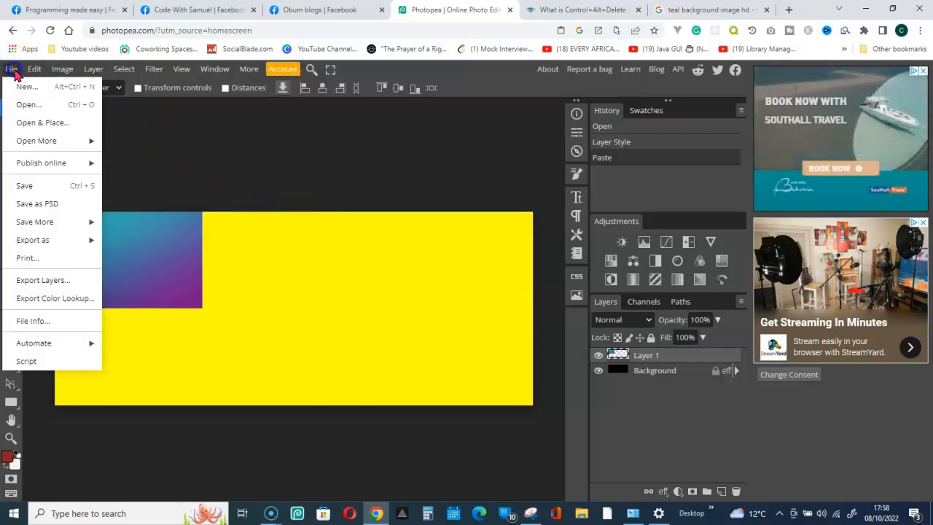
click(25, 185)
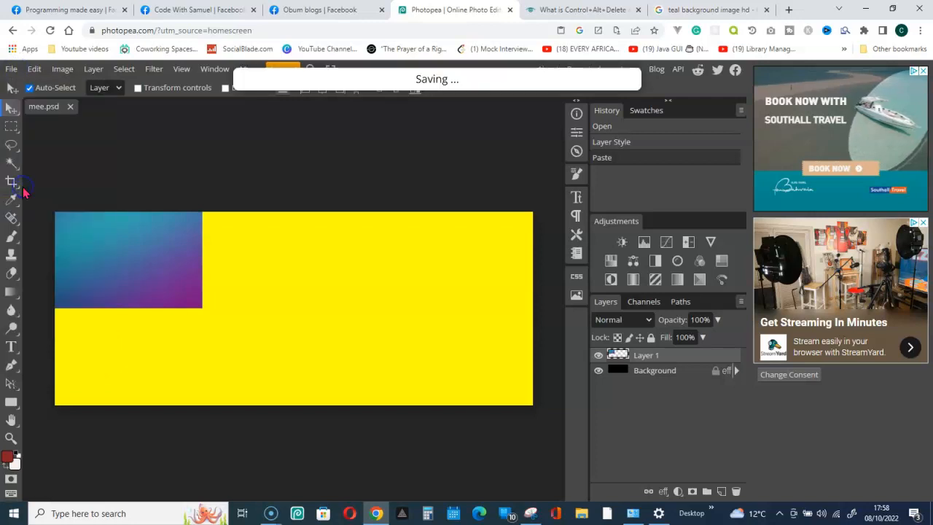
click(172, 193)
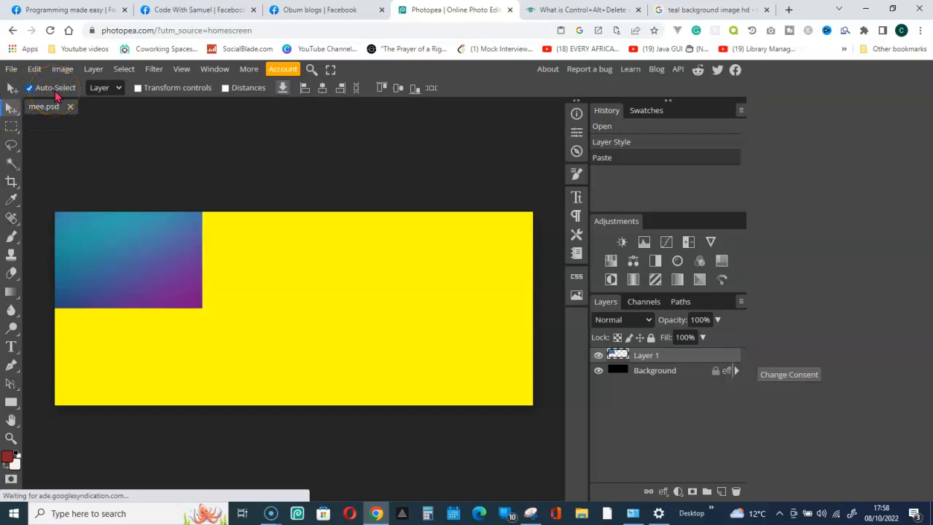
Step: Enable transform controls, enlarge the pasted gradient proportionally to about 169% and align it with the canvas's top-left corner
mouse_move(166, 275)
mouse_down()
mouse_move(221, 306)
mouse_move(324, 284)
mouse_move(181, 281)
mouse_move(391, 298)
mouse_move(167, 275)
mouse_up()
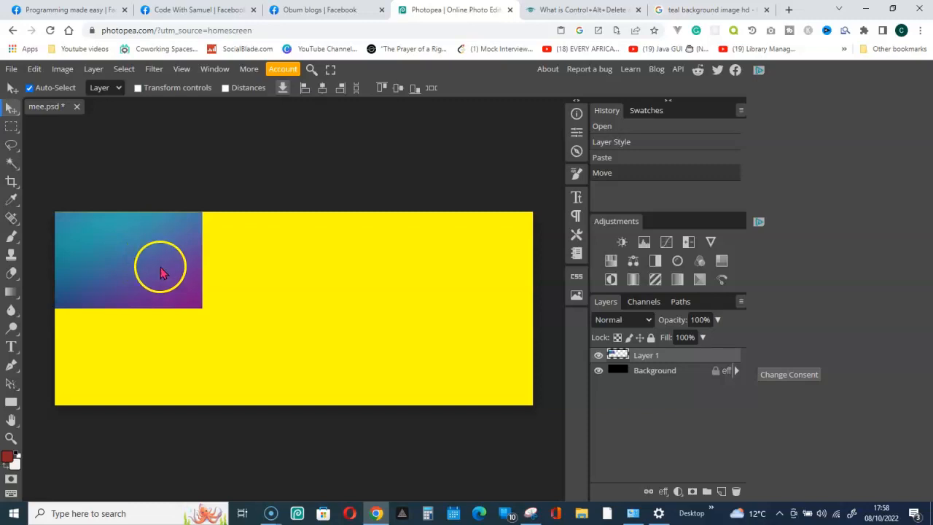
click(138, 89)
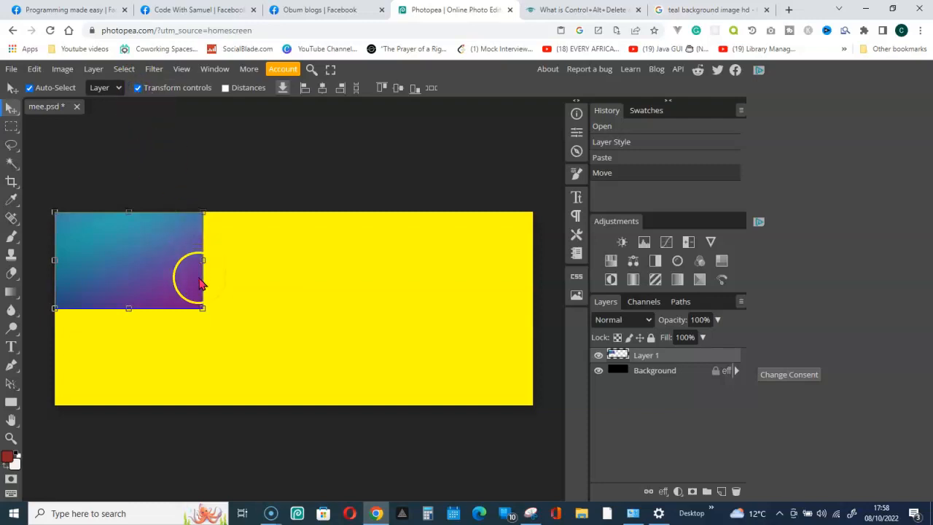
drag(203, 310, 344, 464)
drag(339, 211, 305, 235)
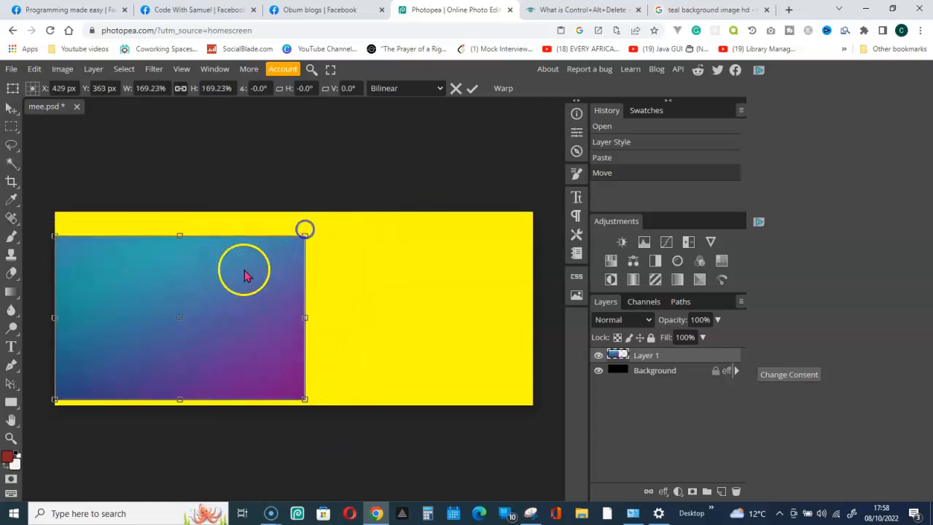
drag(163, 301, 163, 269)
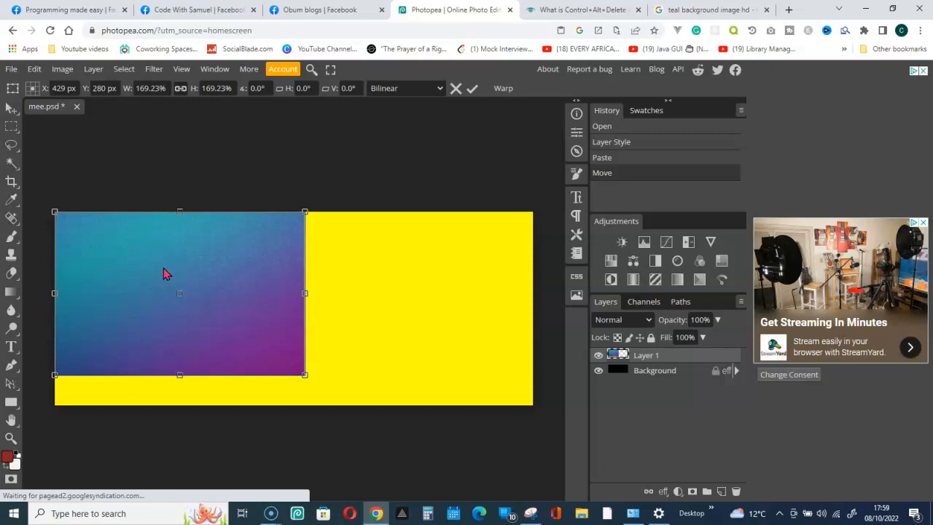
Step: Stretch the gradient down to the canvas's bottom edge, about 176% wide and 201% high, and apply the transform
click(309, 411)
drag(305, 377, 314, 406)
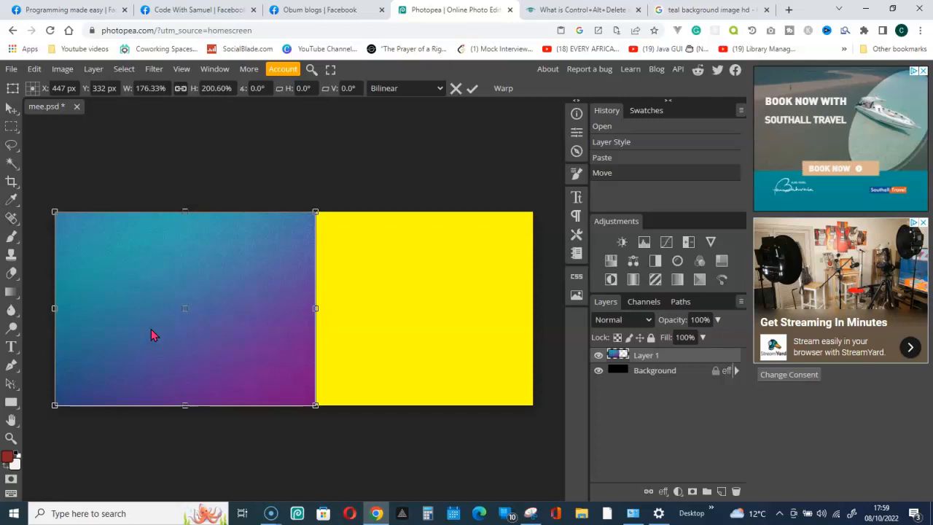
key(Return)
Step: Duplicate Layer 1 and flip the copy horizontally across the remaining yellow area, at about 83% width, applying the transform
key(ctrl+j)
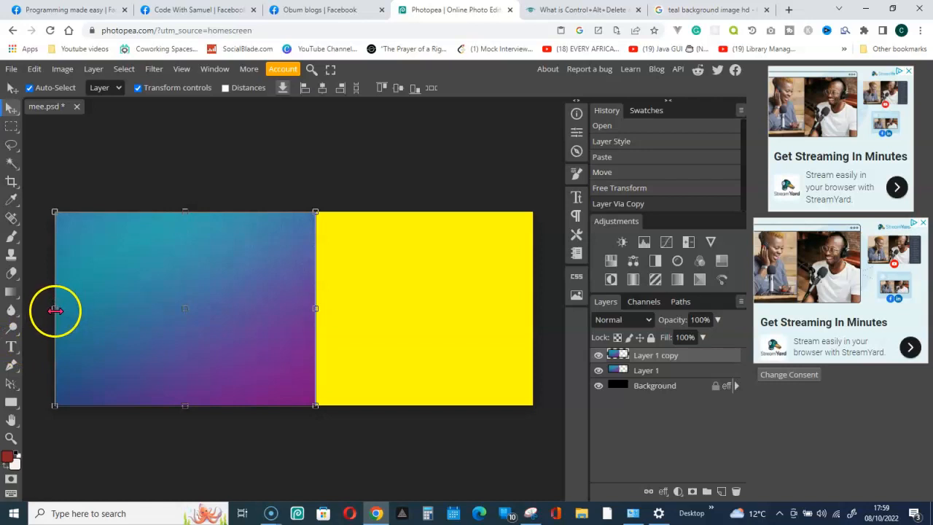
drag(55, 308, 524, 316)
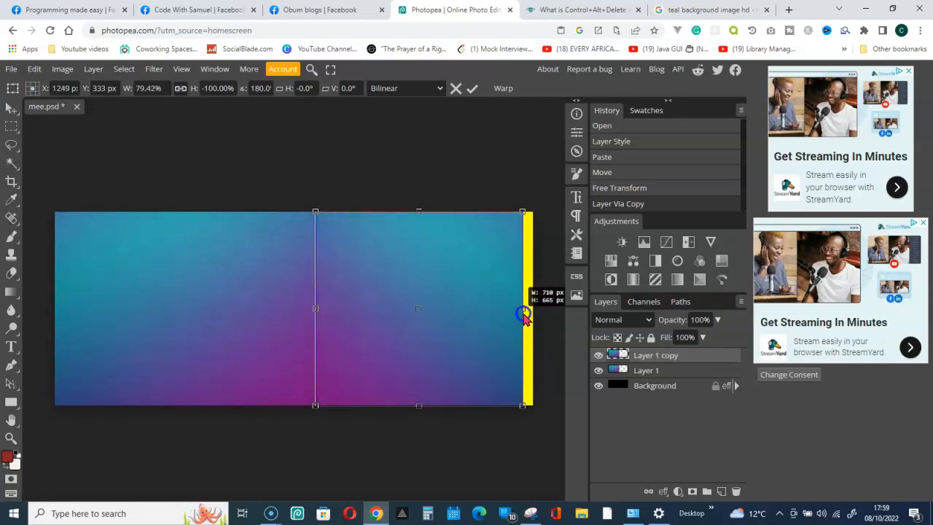
drag(524, 317, 533, 315)
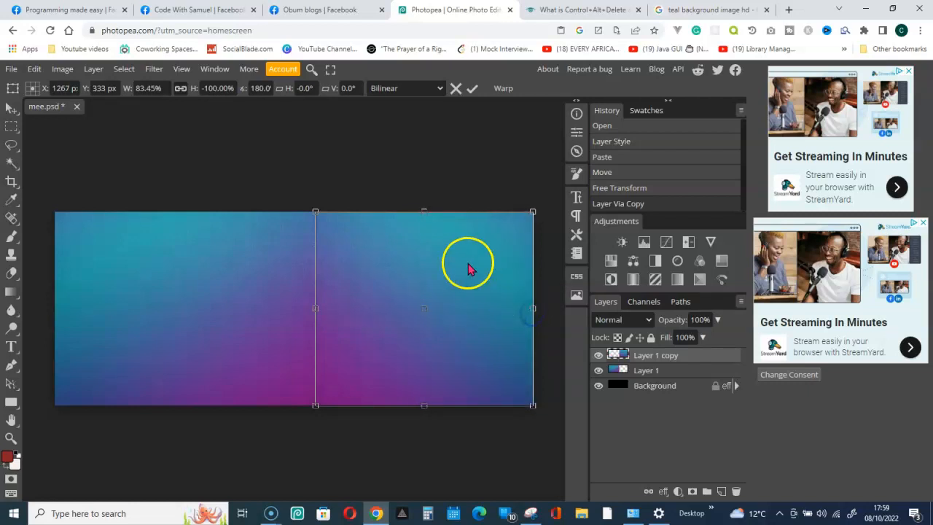
click(474, 90)
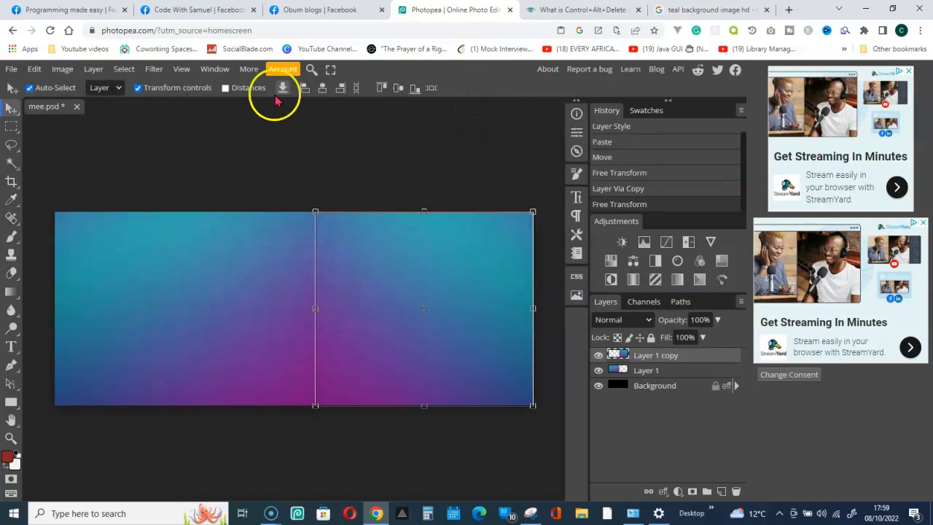
Step: Turn off transform controls and nudge the Layer 1 copy sideways to narrow the white seam between the two gradient halves
click(140, 93)
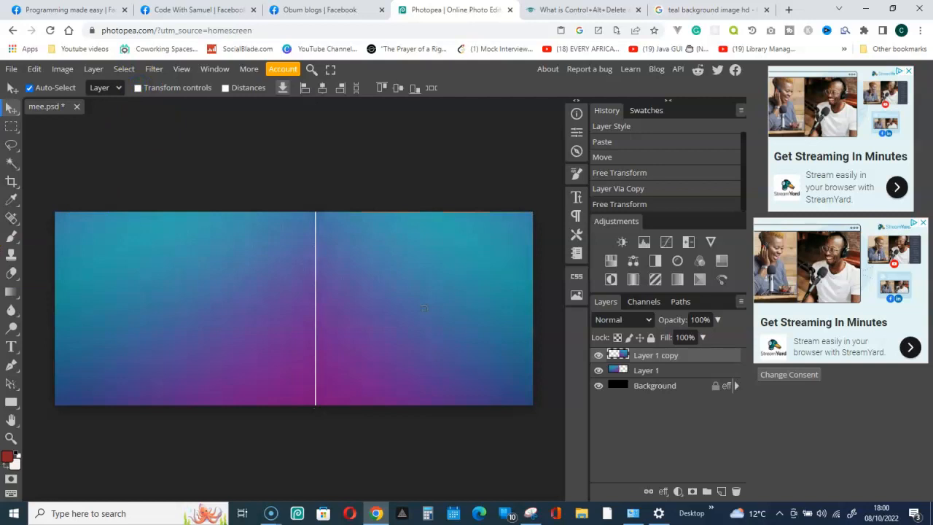
key(Left)
key(Left)
key(Left)
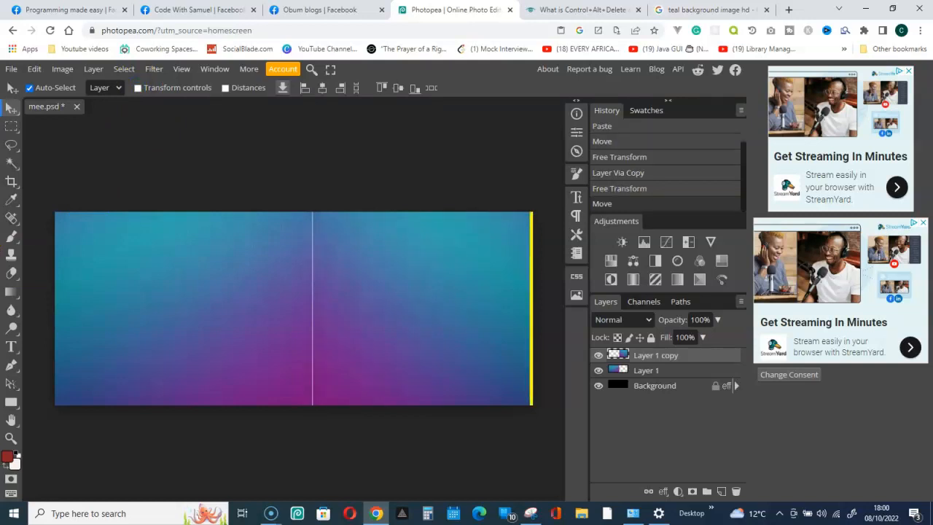
key(Right)
key(Right)
key(Right)
key(Right)
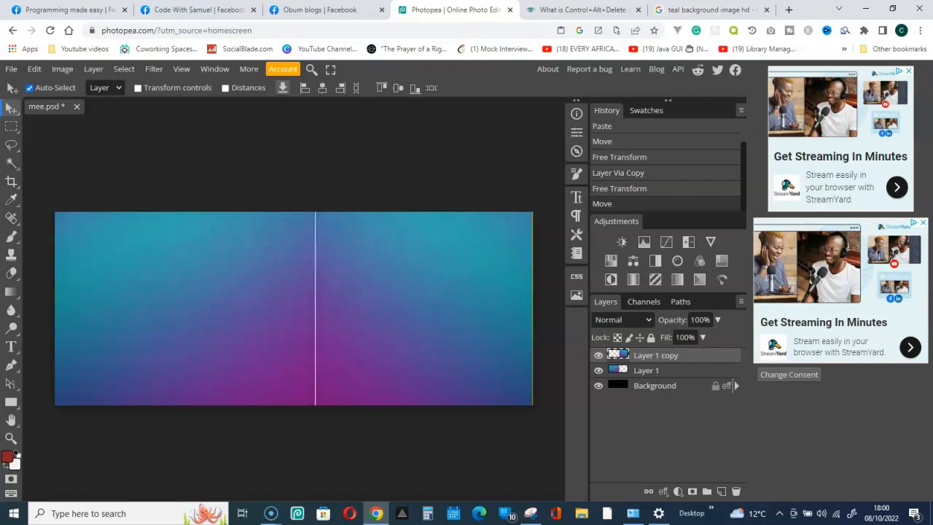
key(Left)
key(Left)
key(Left)
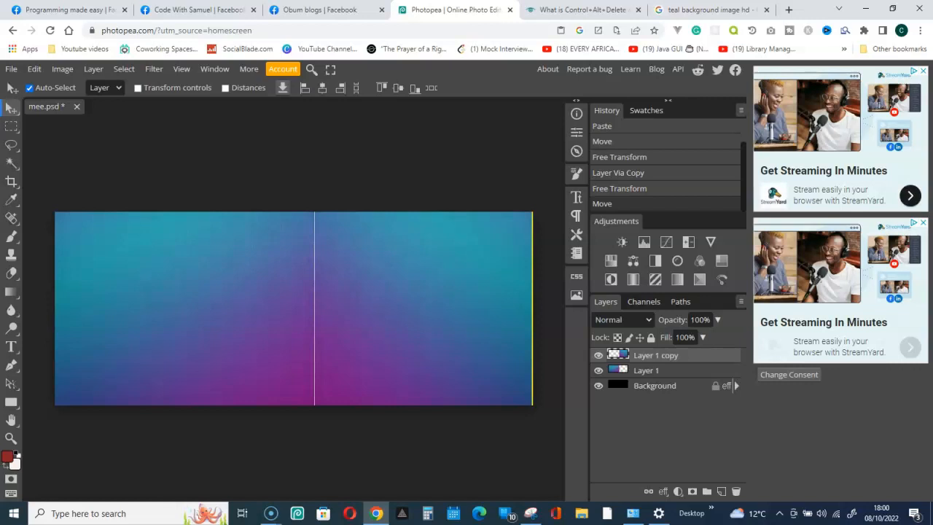
click(443, 350)
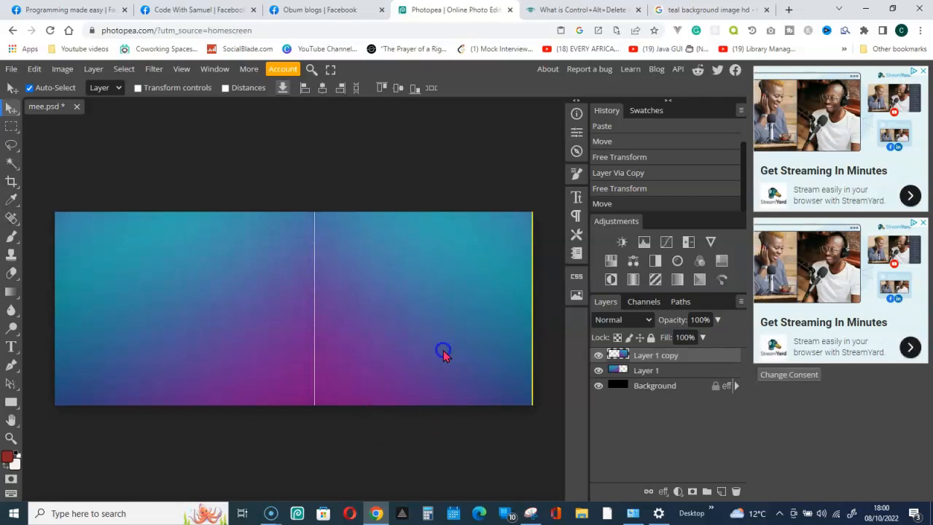
Step: Delete the mirrored Layer 1 copy and select the remaining gradient layer
key(Delete)
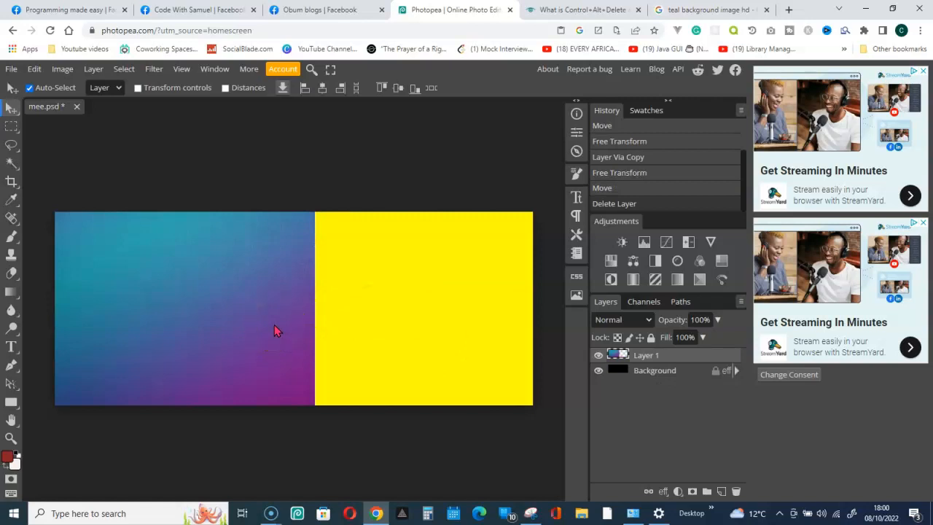
click(251, 301)
click(193, 267)
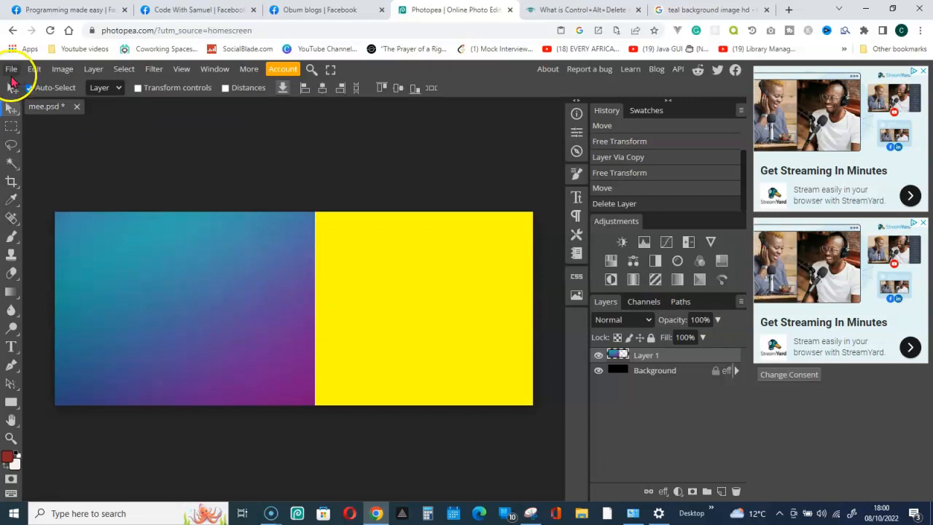
Step: Flip Layer 1 horizontally and nudge it flush against the canvas's left edge
click(33, 69)
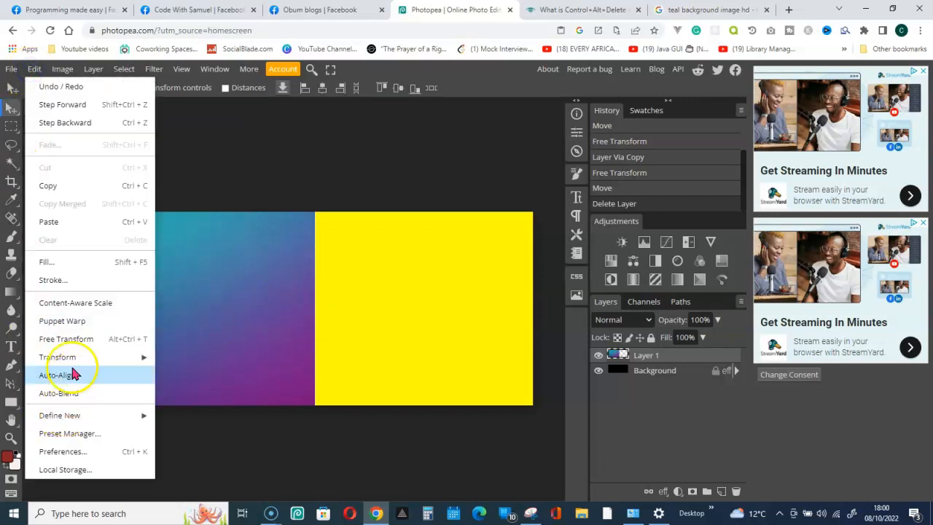
mouse_move(75, 358)
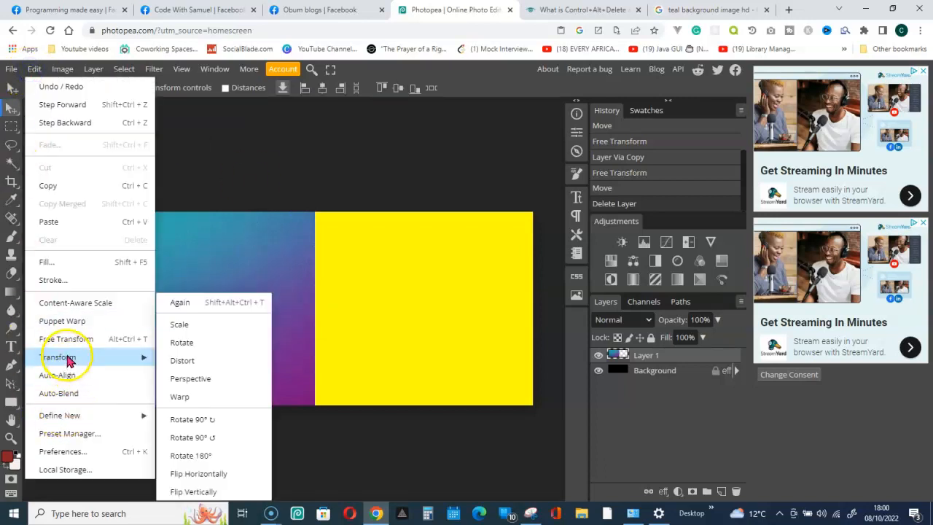
click(203, 474)
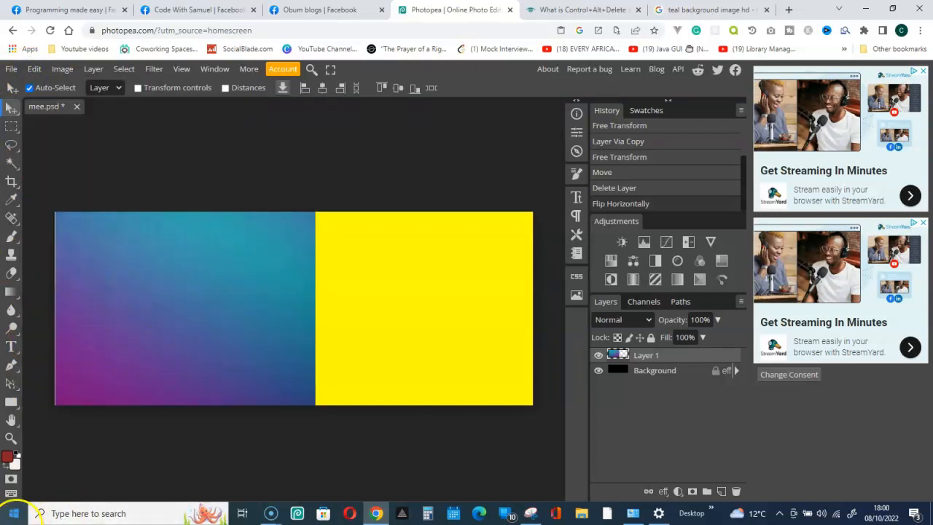
key(Left)
key(Left)
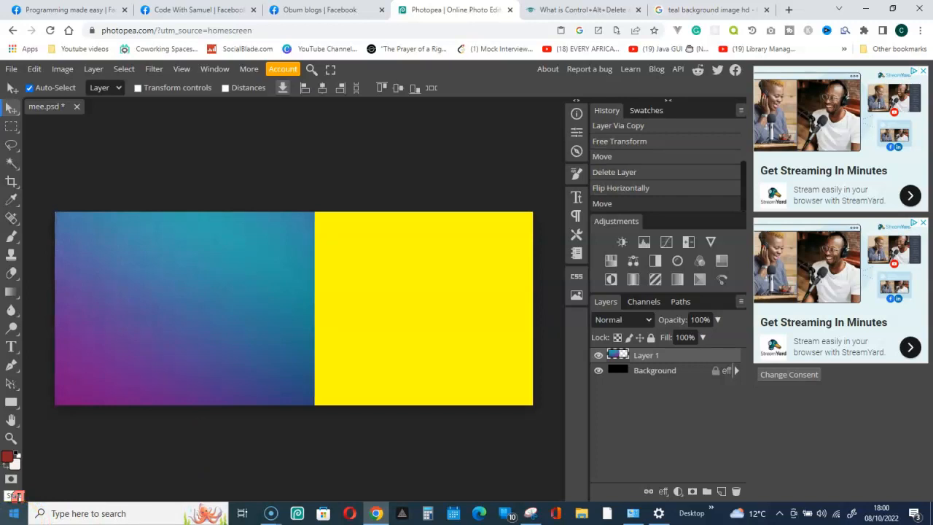
Step: Duplicate Layer 1 and mirror the copy across the yellow area at about 86% width, using transform controls only for this edit
click(139, 89)
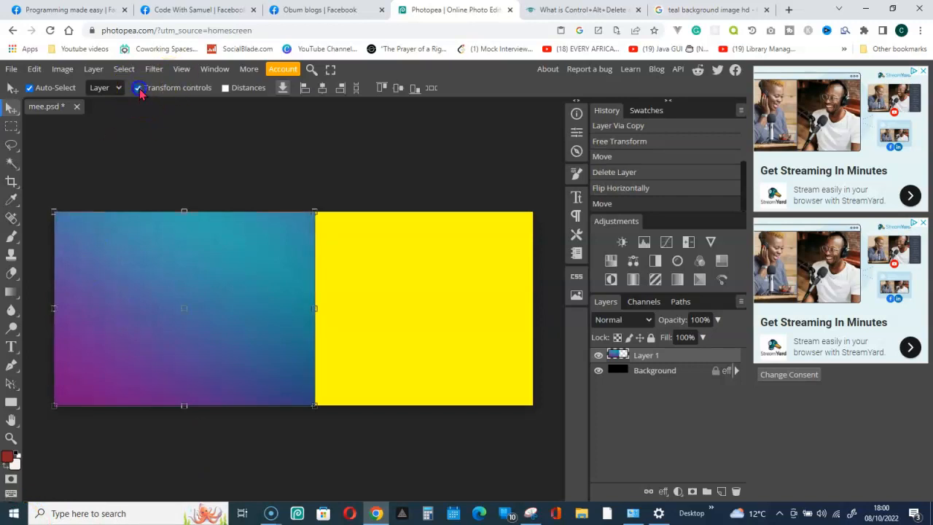
click(161, 380)
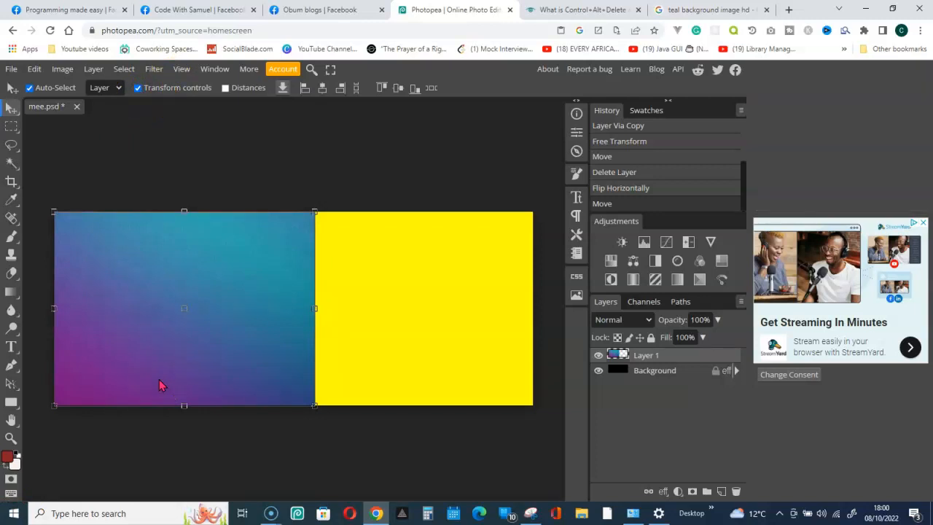
key(ctrl+j)
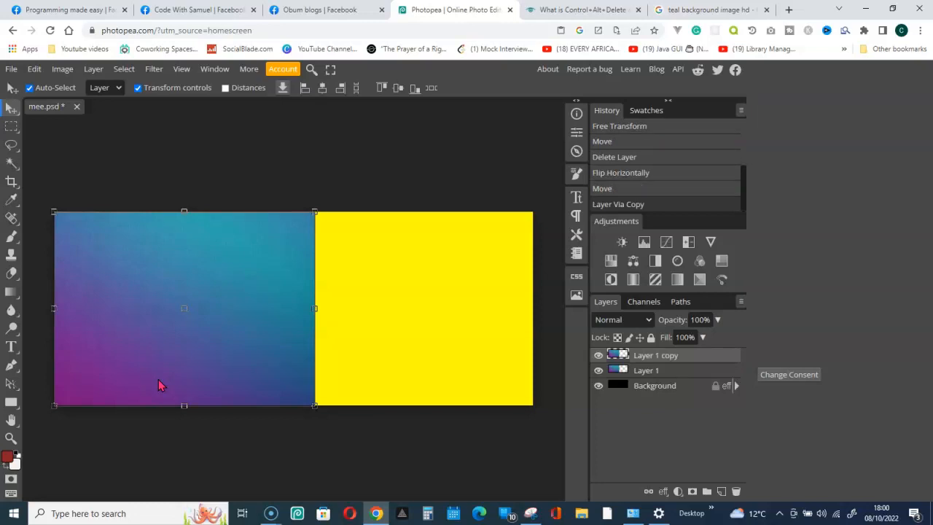
drag(55, 309, 538, 333)
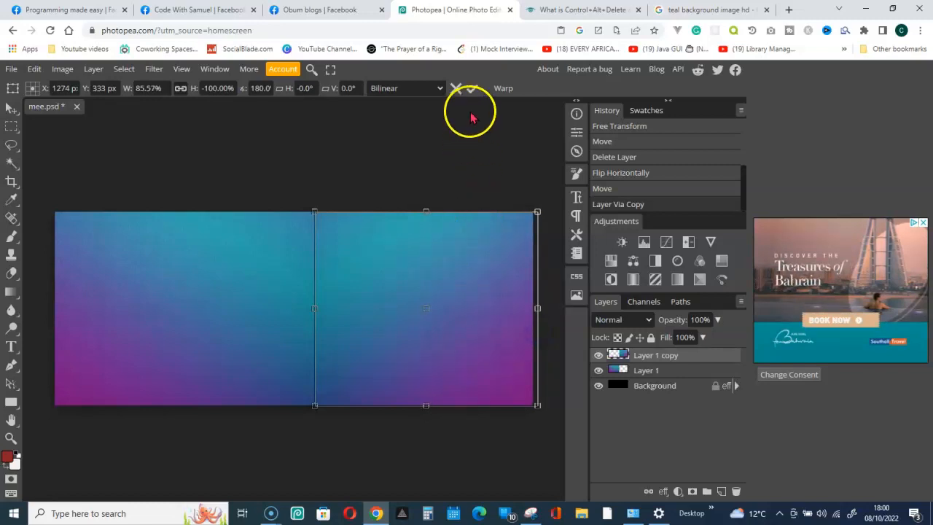
click(473, 90)
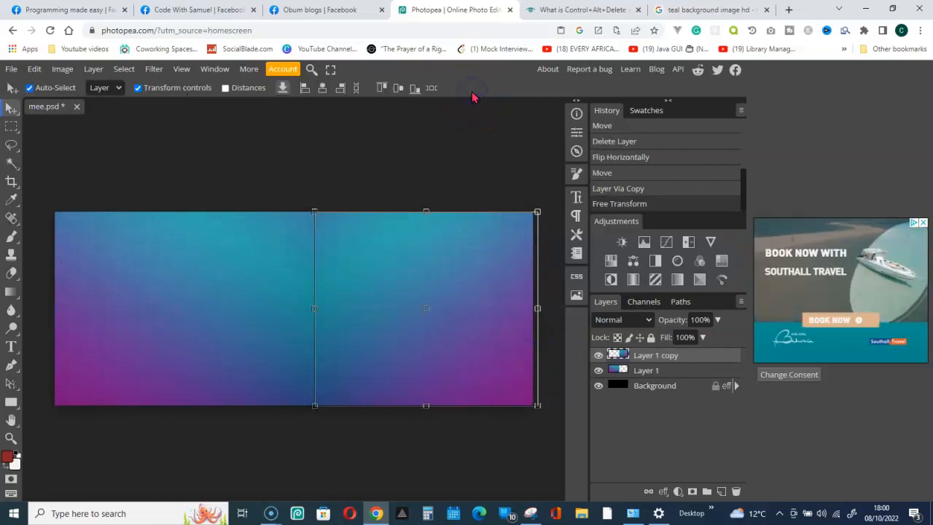
click(140, 93)
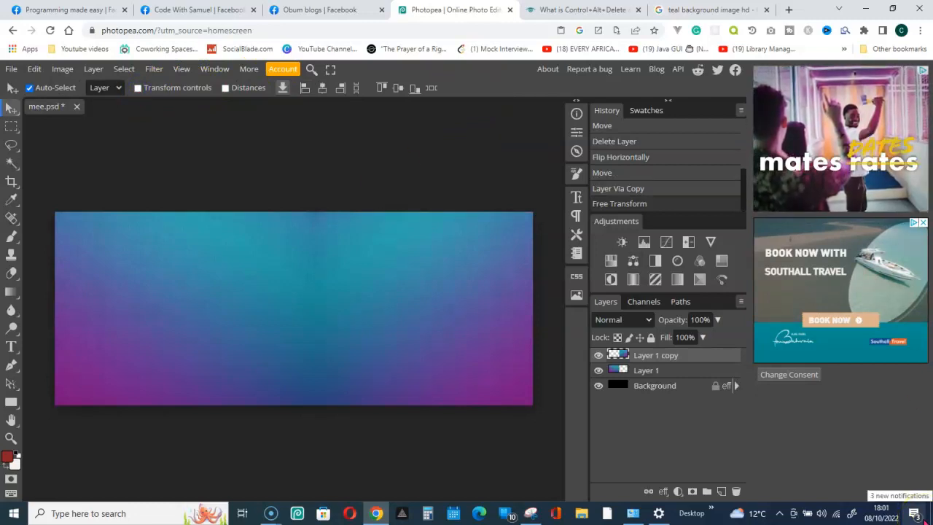
drag(398, 303, 420, 303)
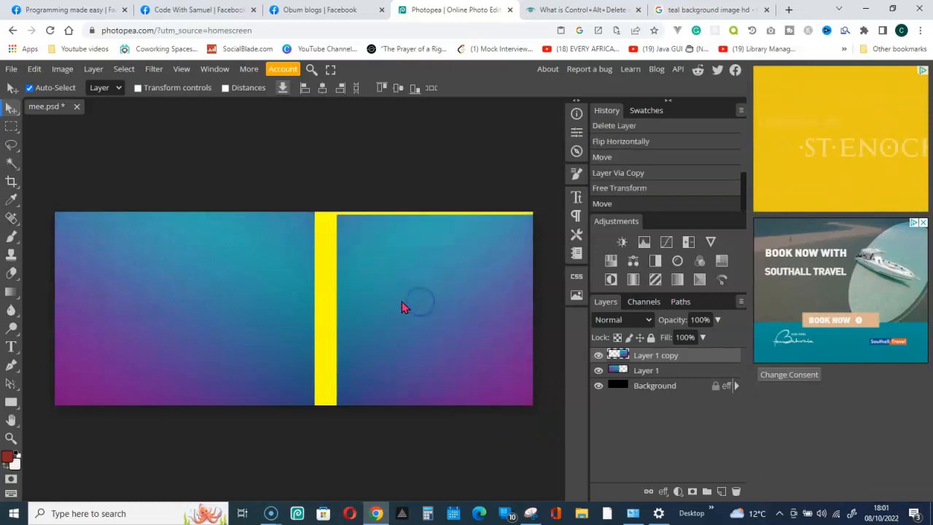
click(35, 72)
click(63, 84)
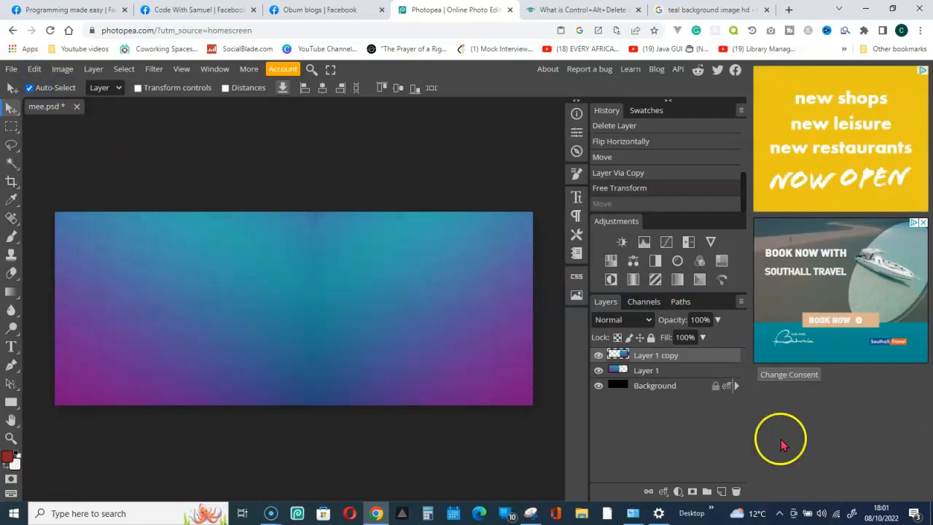
Step: Merge Layer 1 and Layer 1 copy into a single gradient layer
ctrl+click(654, 377)
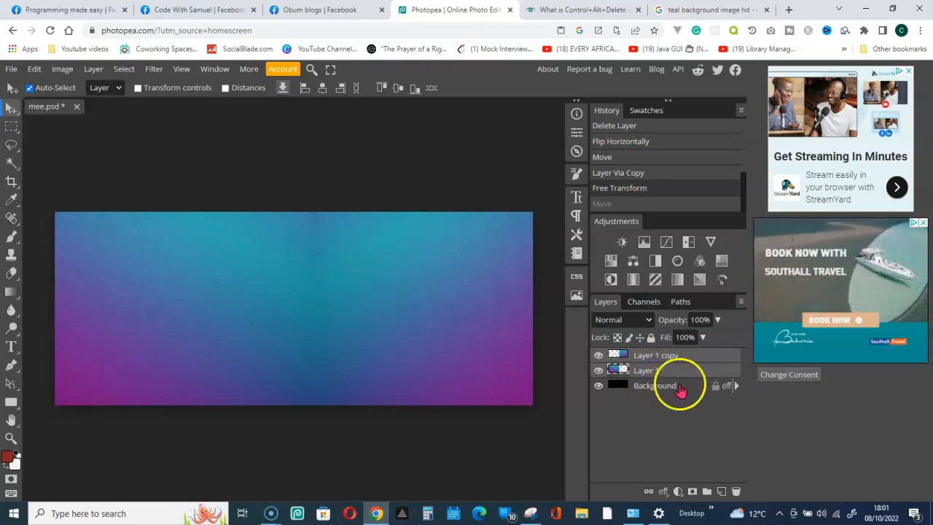
click(92, 69)
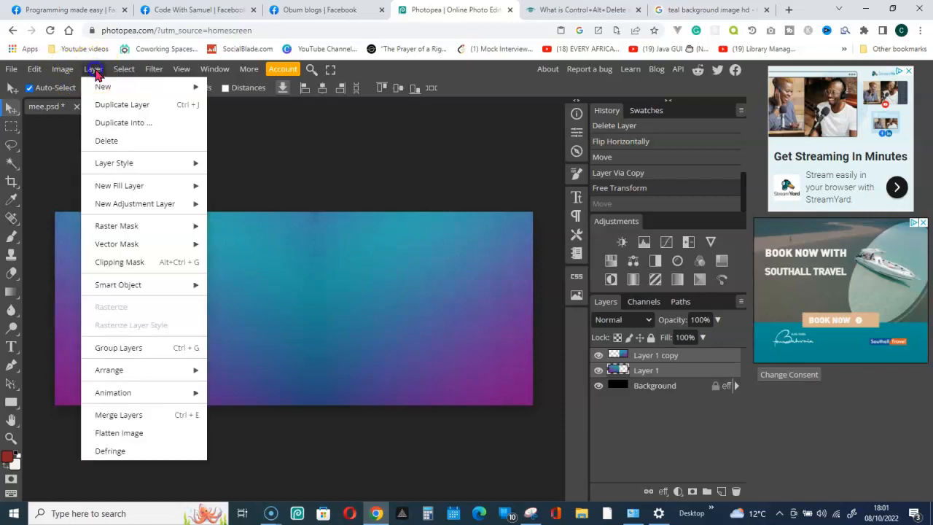
click(117, 420)
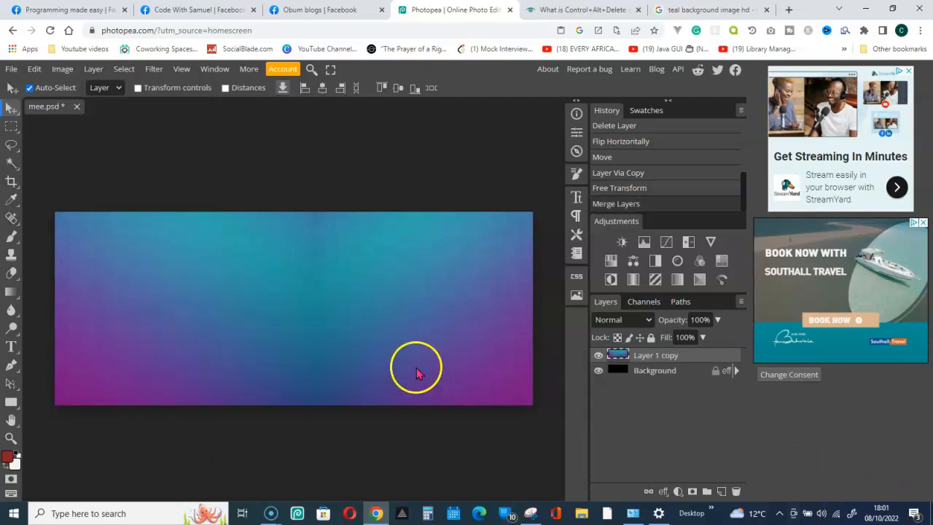
mouse_move(363, 348)
mouse_down()
mouse_move(394, 323)
mouse_move(402, 352)
mouse_move(375, 350)
mouse_up()
click(35, 68)
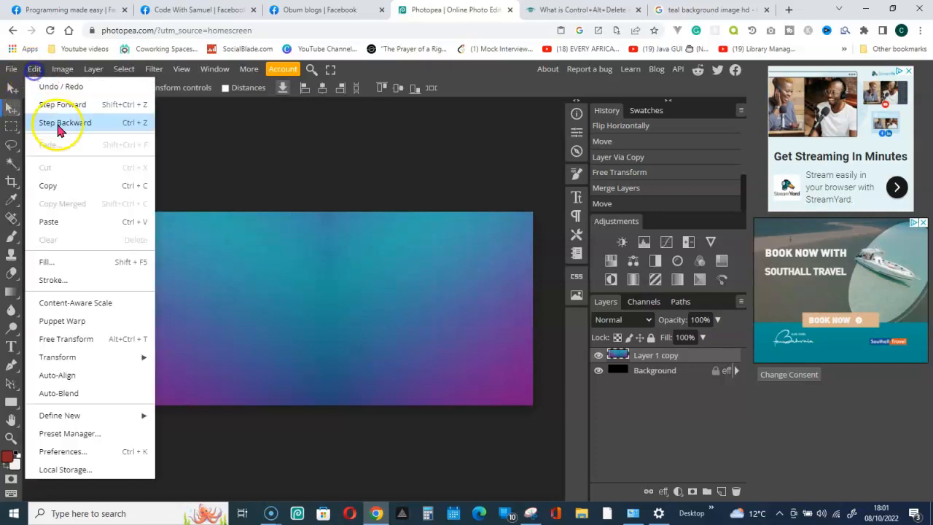
click(64, 86)
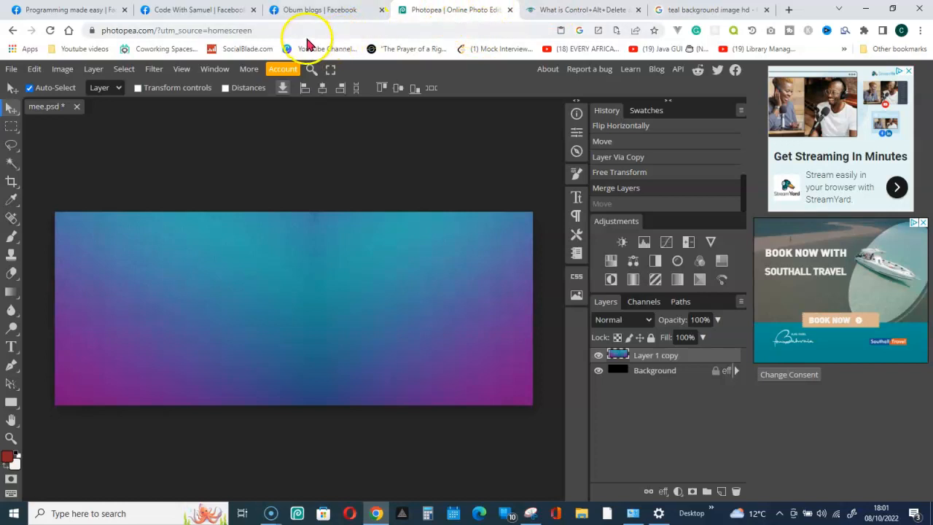
Step: Switch to the Obum blogs Facebook page and examine the enlarged preview of its cover photo
click(291, 10)
scroll(855, 244, up, 2)
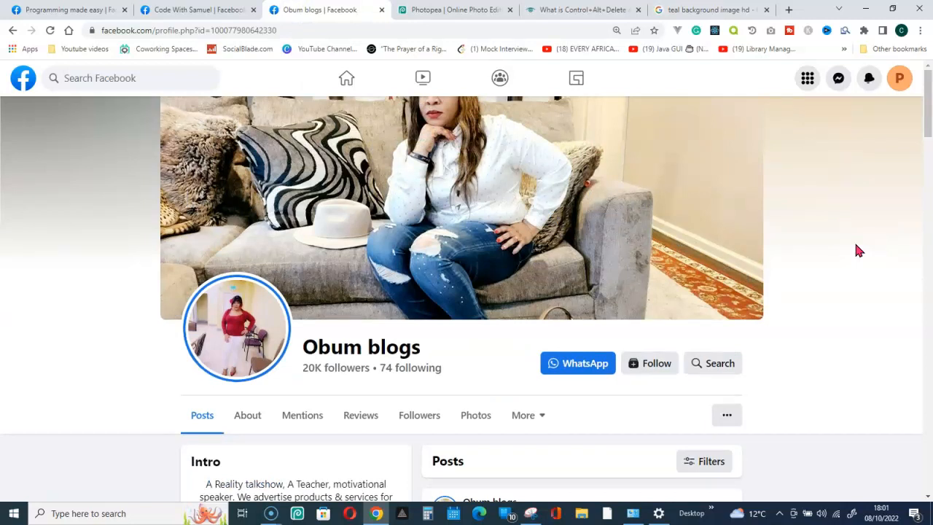
click(443, 173)
click(391, 204)
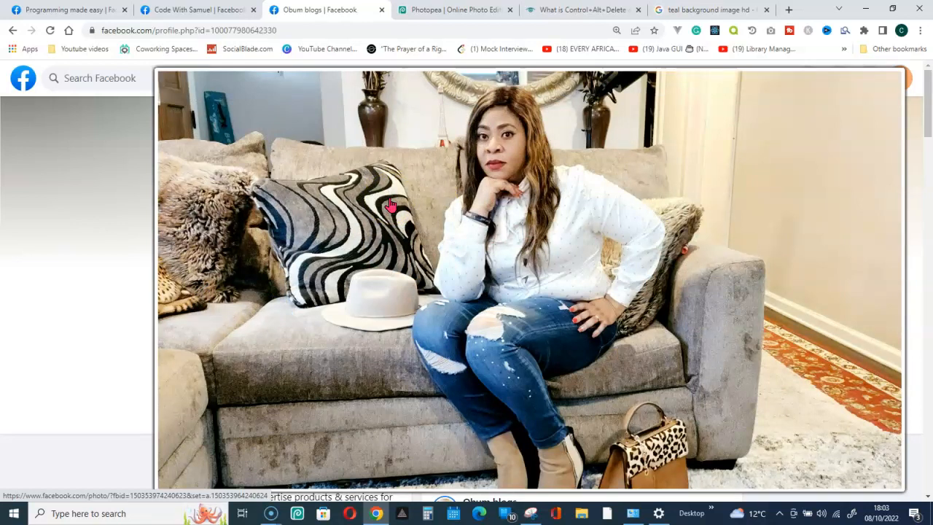
click(459, 218)
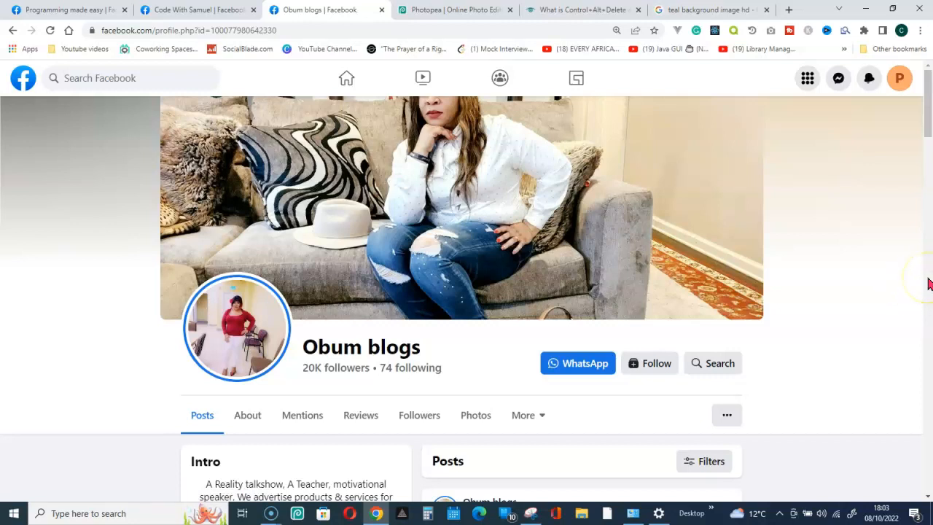
click(474, 202)
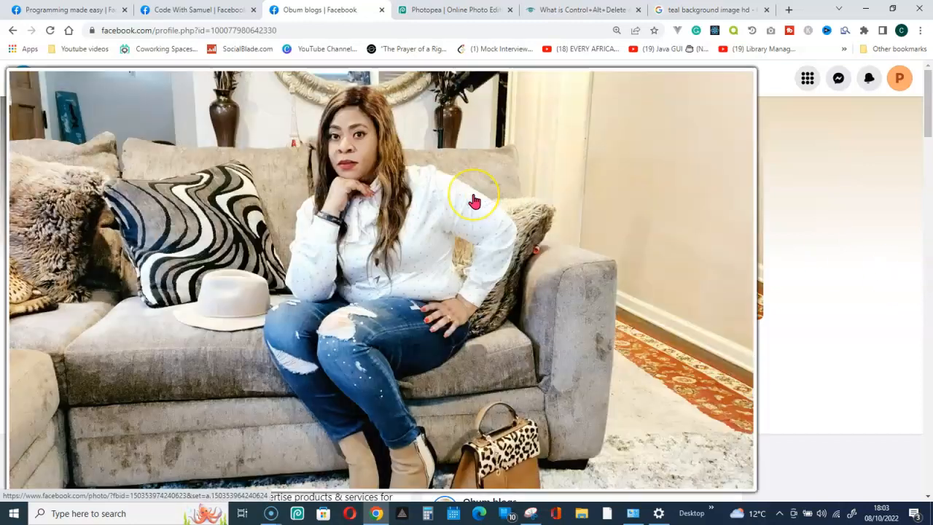
click(896, 261)
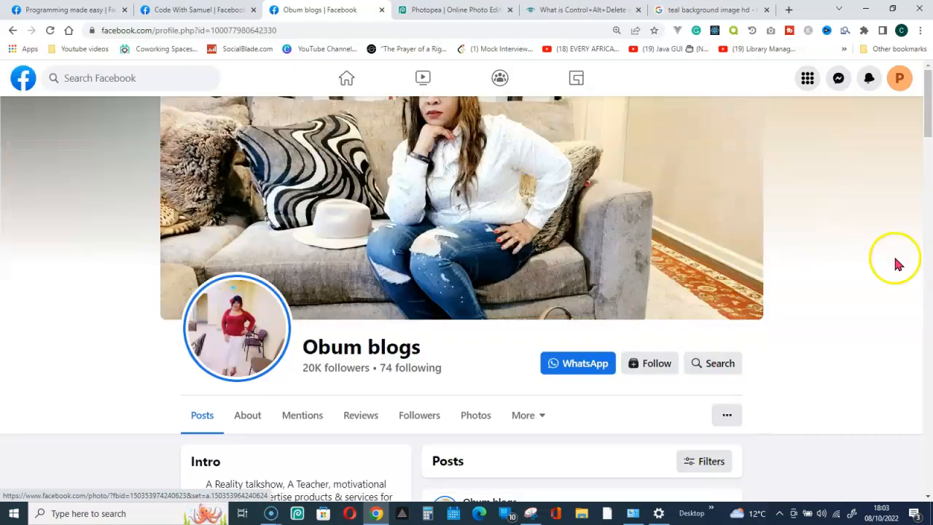
Step: Switch to Snipping Tool and capture the enlarged cover photo of the woman on the sofa, using the 5-second delay
click(533, 515)
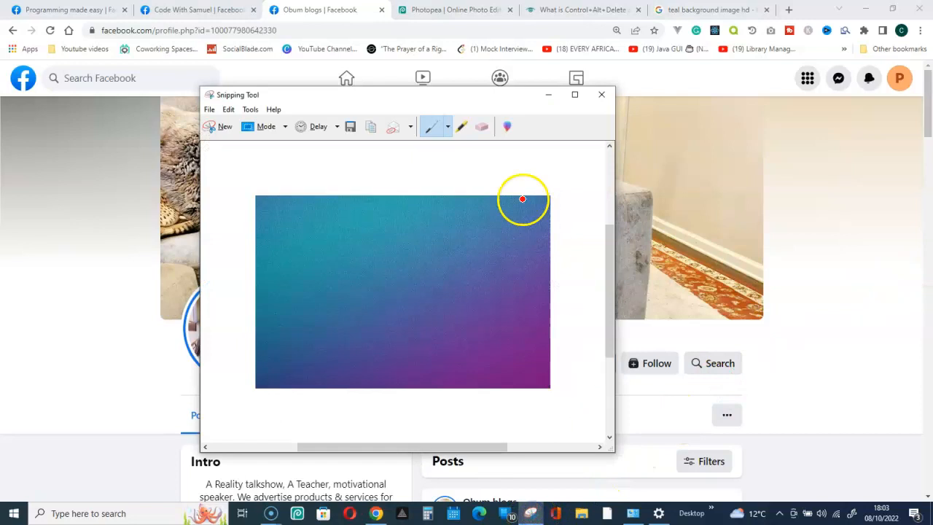
drag(441, 101, 751, 146)
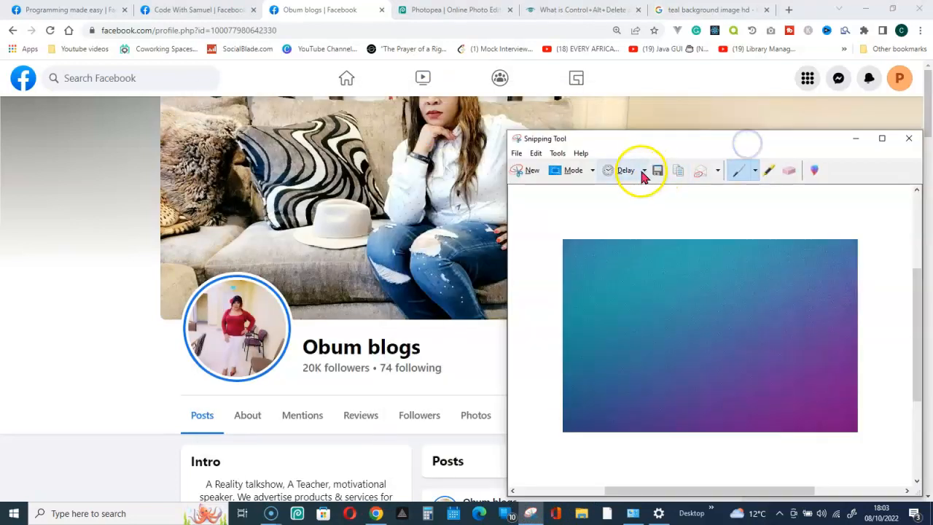
click(643, 170)
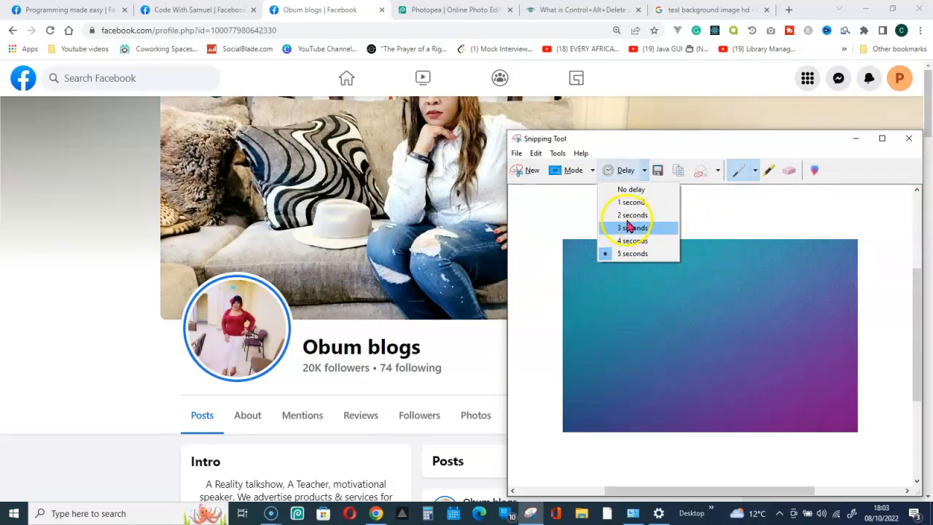
click(533, 178)
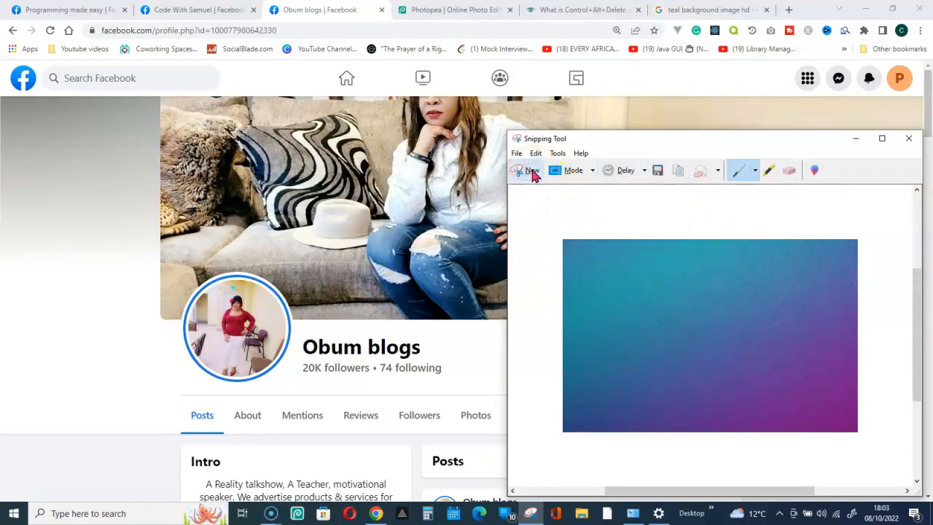
click(528, 172)
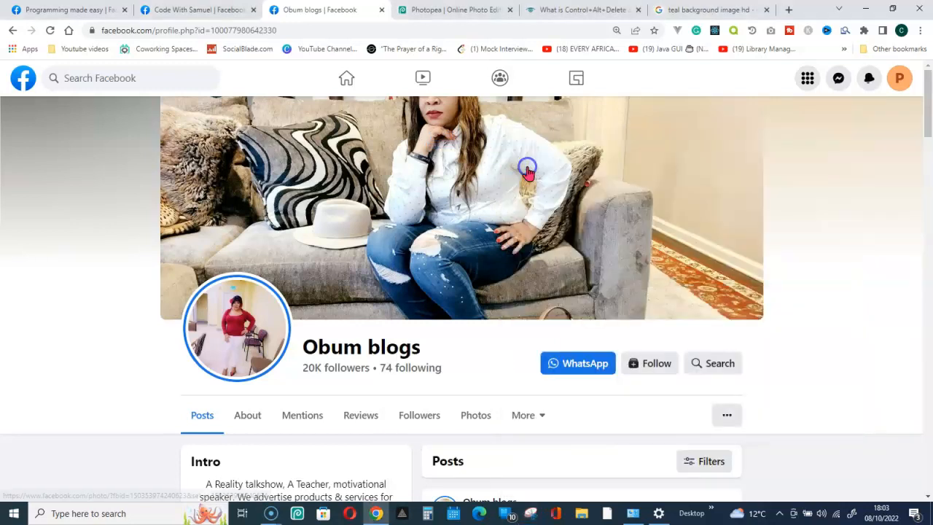
click(443, 208)
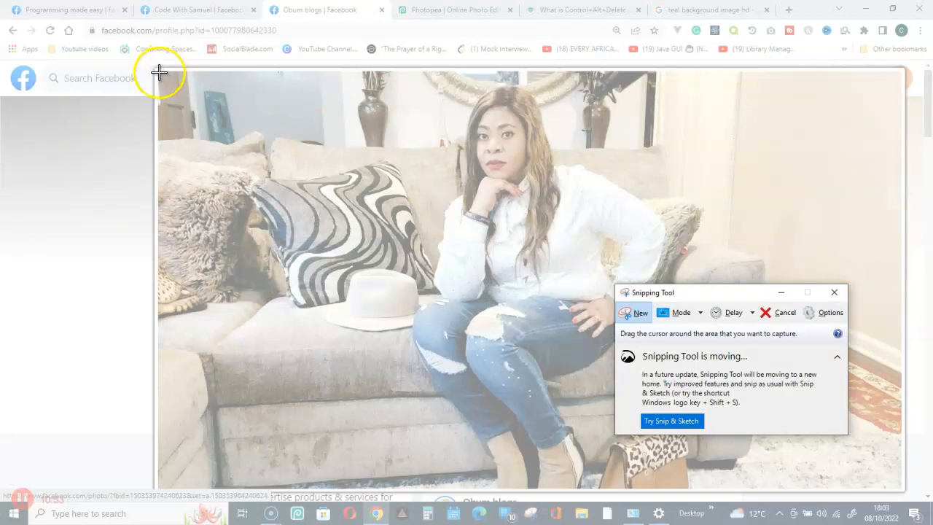
drag(157, 71, 901, 484)
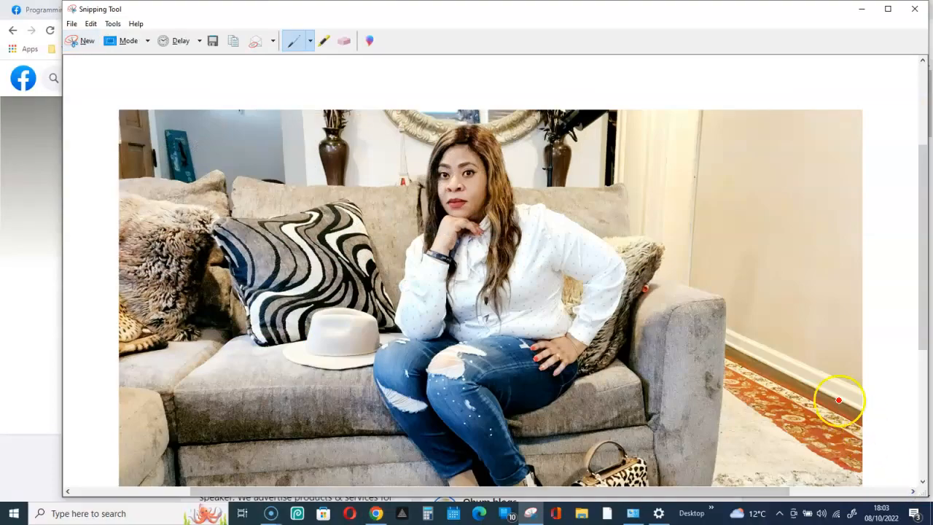
Step: Copy the captured photo, switch back to Photopea and paste it into mee.psd above the merged gradient
click(91, 24)
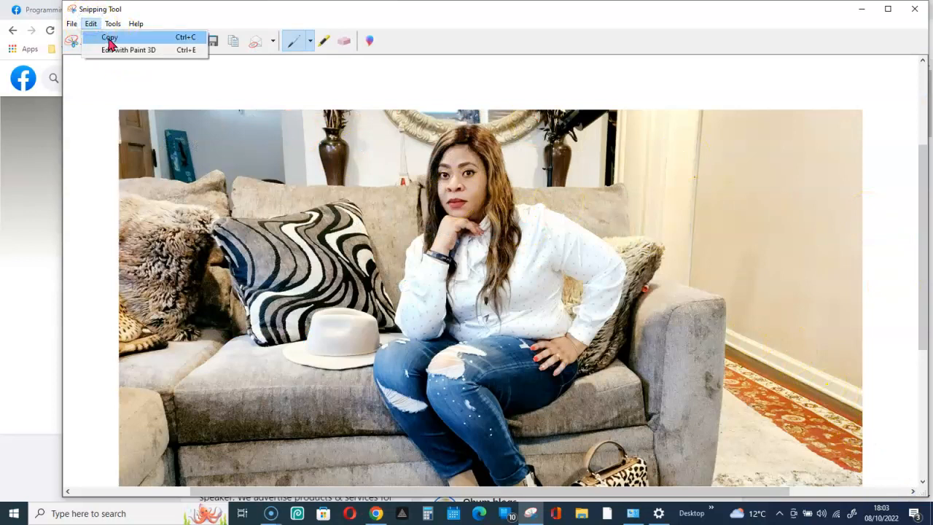
click(110, 38)
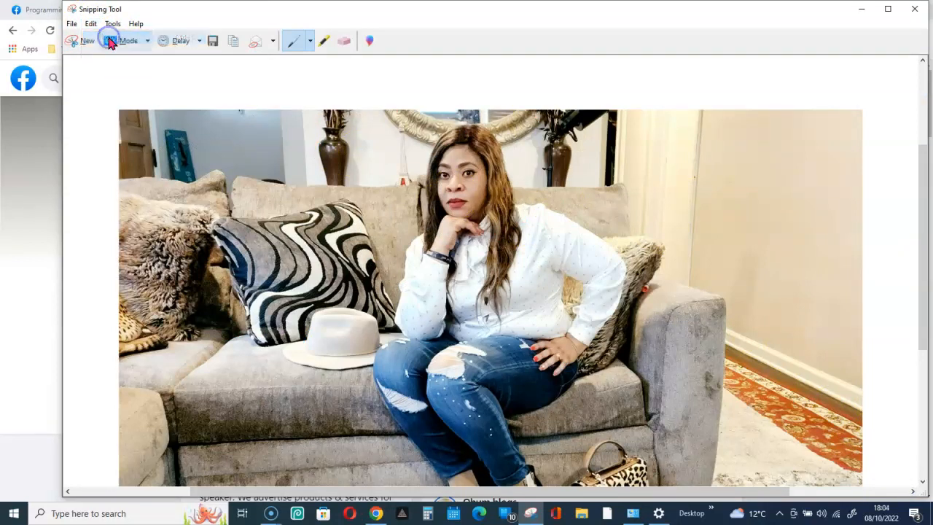
click(374, 513)
click(483, 372)
click(447, 15)
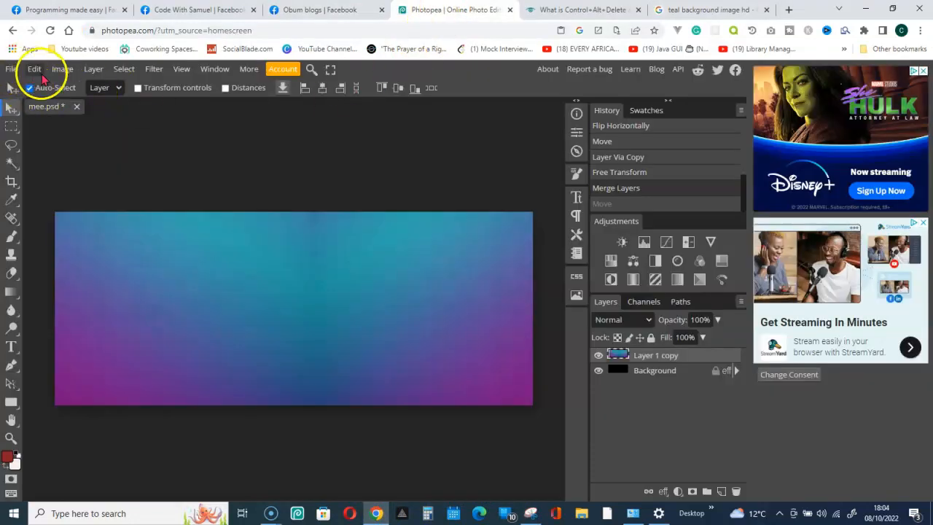
click(35, 69)
click(56, 223)
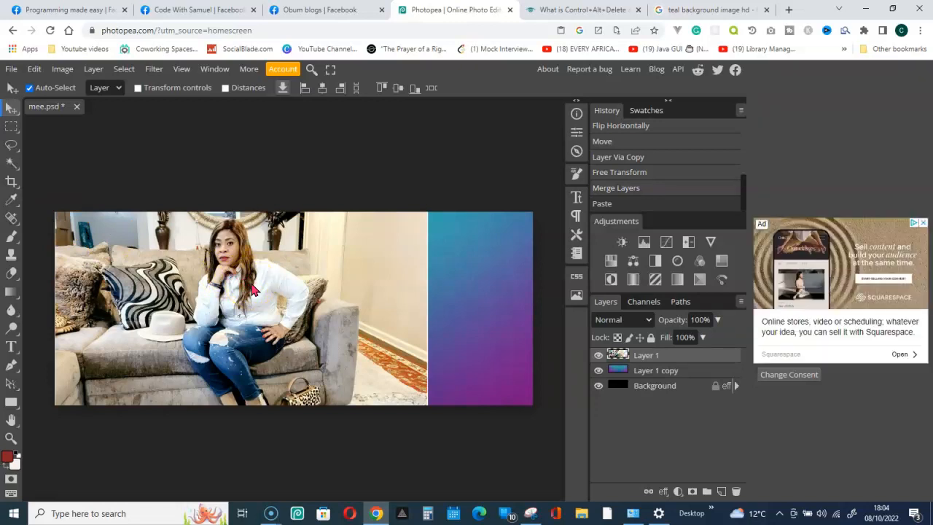
Step: Nudge the pasted photo down to expose a thin strip of gradient along the canvas's upper edge
key(Down)
key(Down)
key(Down)
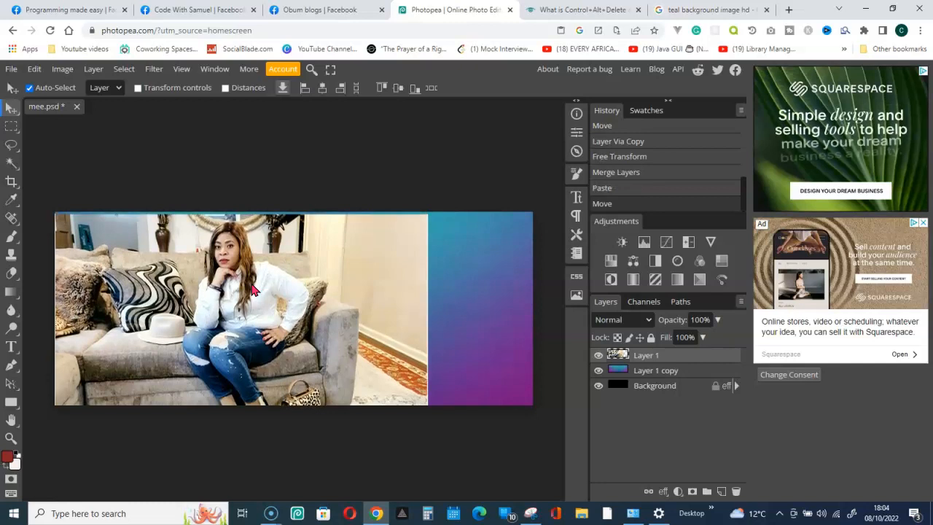
key(Down)
key(Down)
key(Down)
key(Down)
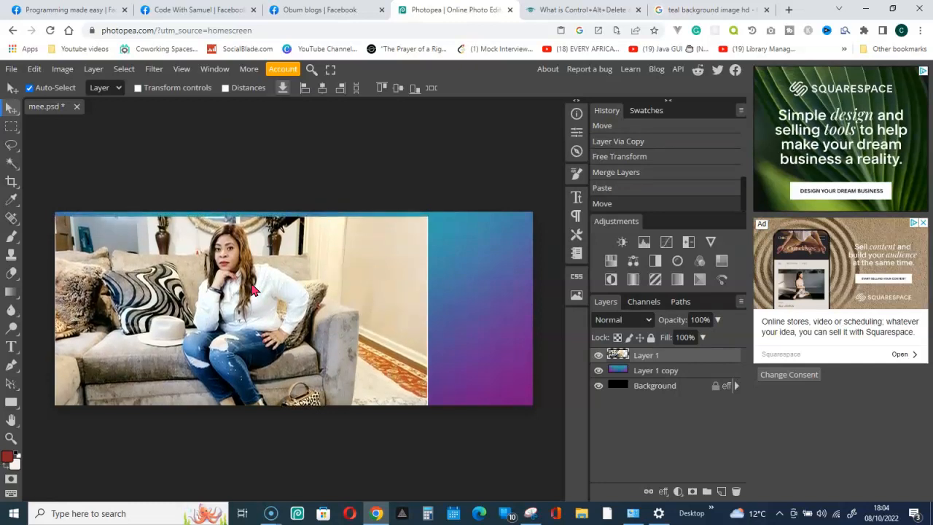
Step: Move the photo right until its right edge meets the canvas edge, exposing the gradient on the left
drag(345, 247, 443, 245)
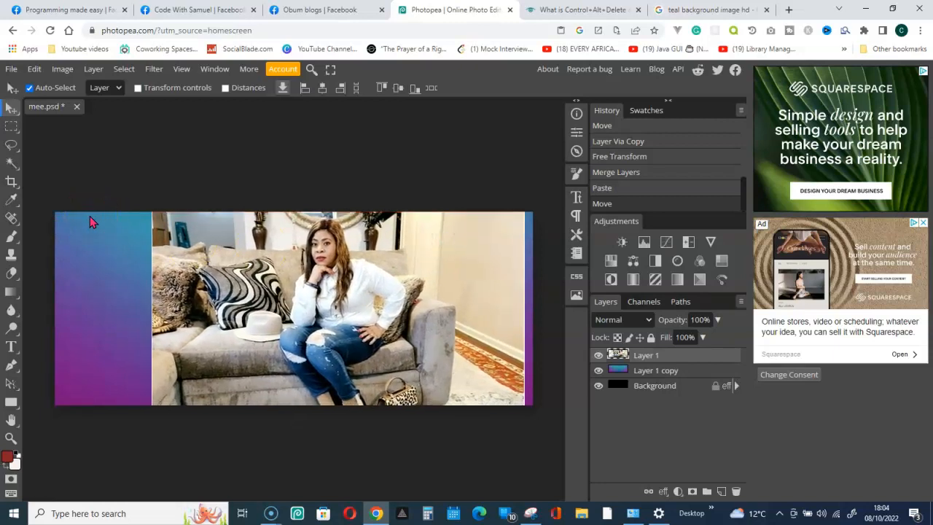
key(Right)
key(Right)
key(Right)
key(Right)
key(Right)
key(Right)
key(Right)
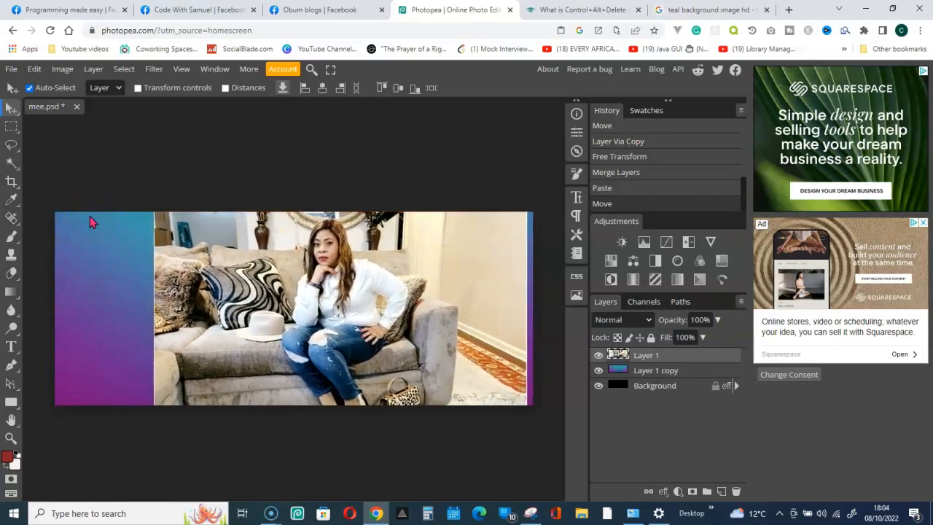
key(Right)
key(Right)
key(Right)
key(Right)
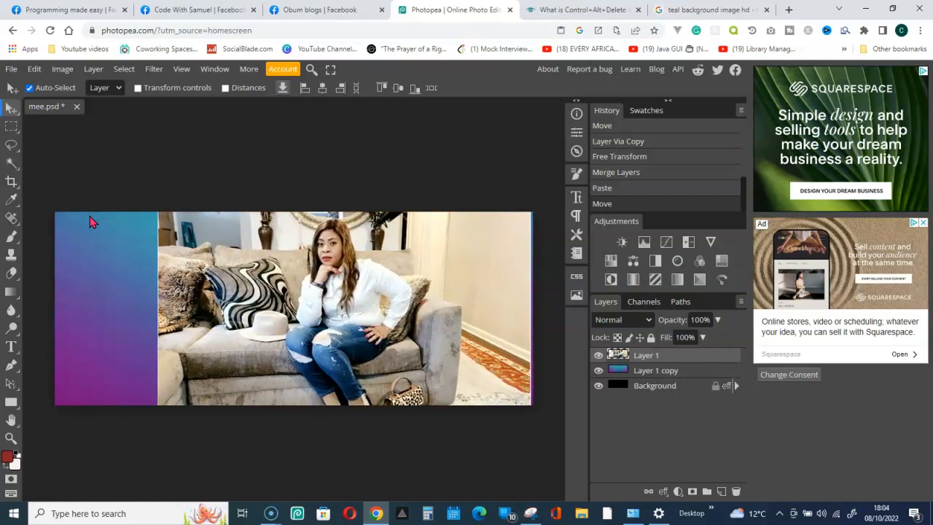
key(Right)
key(Right)
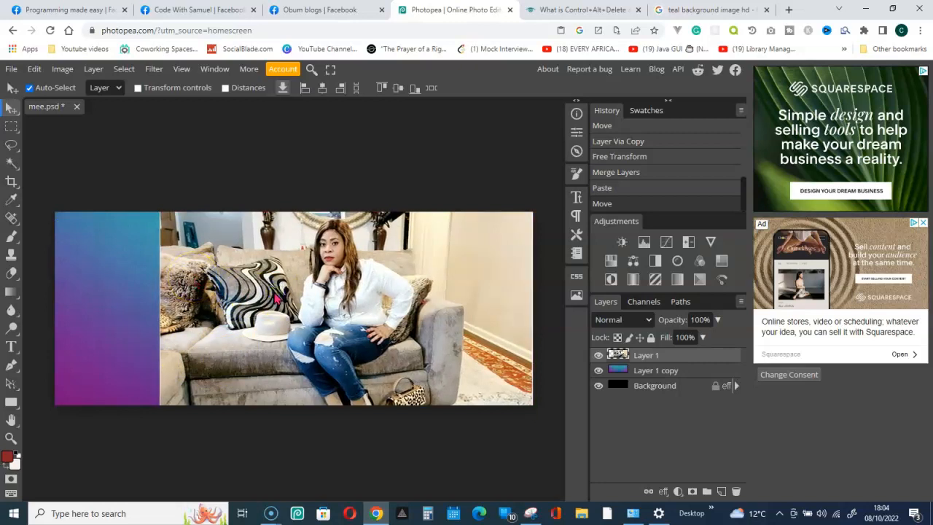
Step: Shift the right-aligned photo down slightly, leaving a thin gradient strip above it
key(Down)
key(Down)
key(Down)
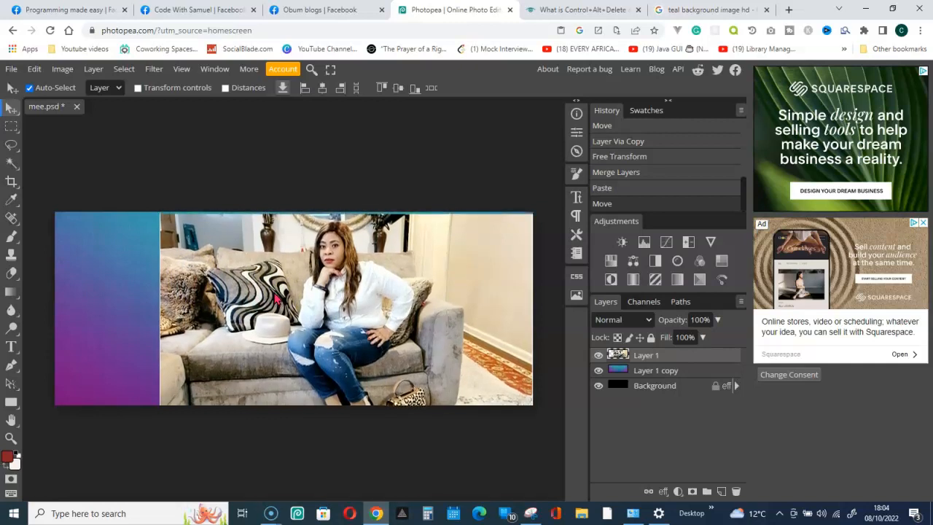
key(Down)
key(Down)
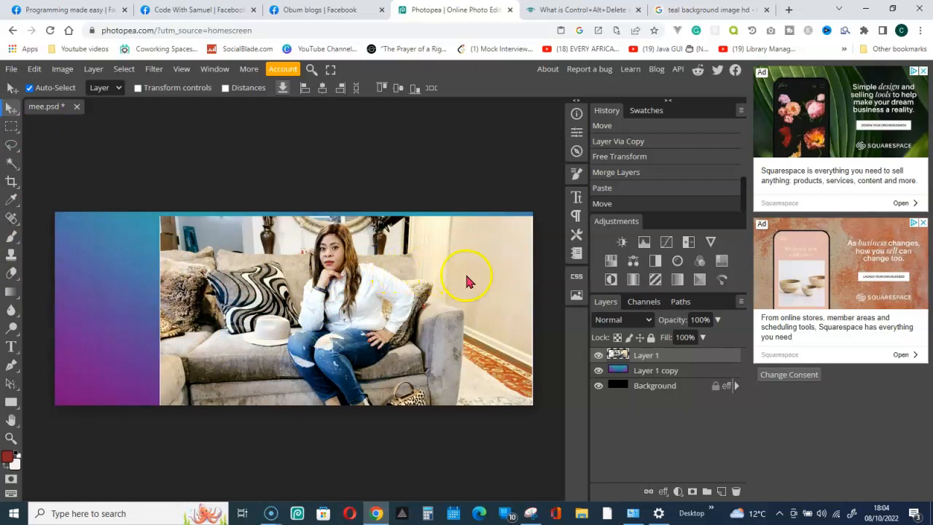
Step: Add the text "Obum Blogs" in black 243 px Kaushan Script, starting on the exposed gradient
click(15, 351)
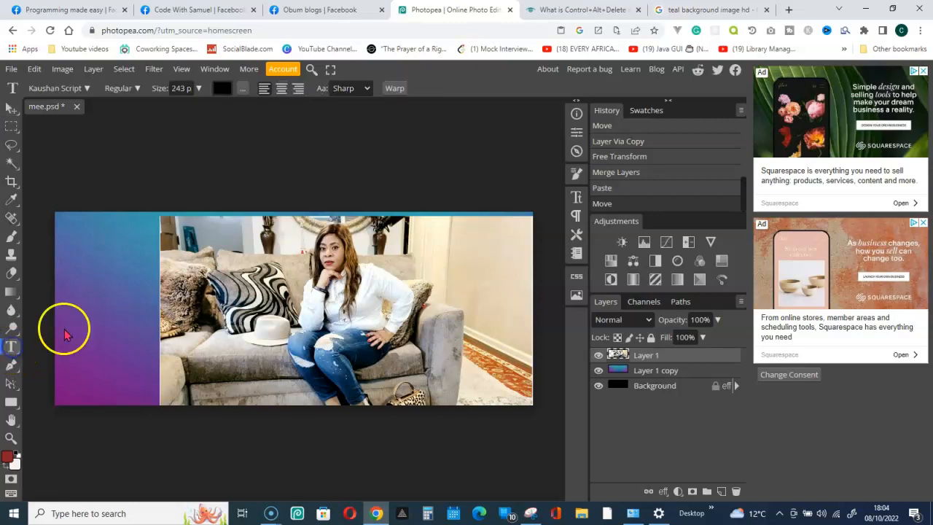
click(109, 320)
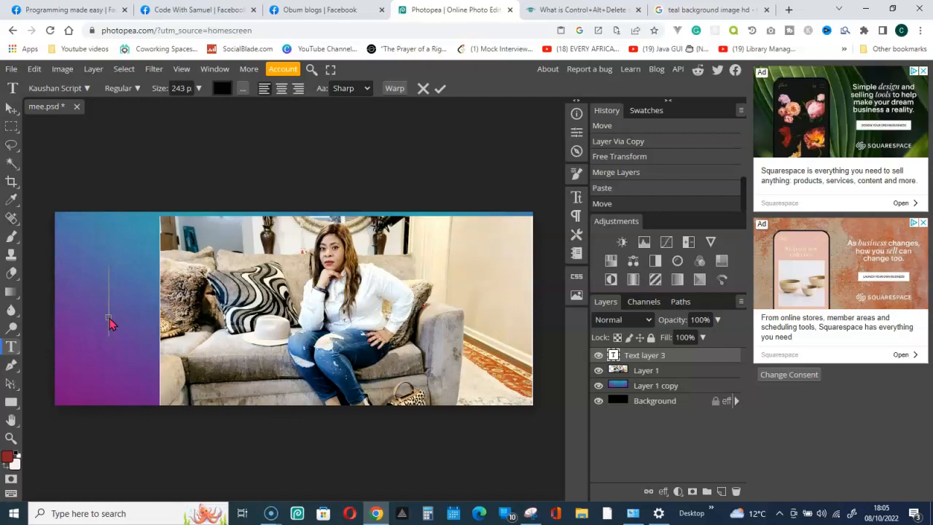
text(O)
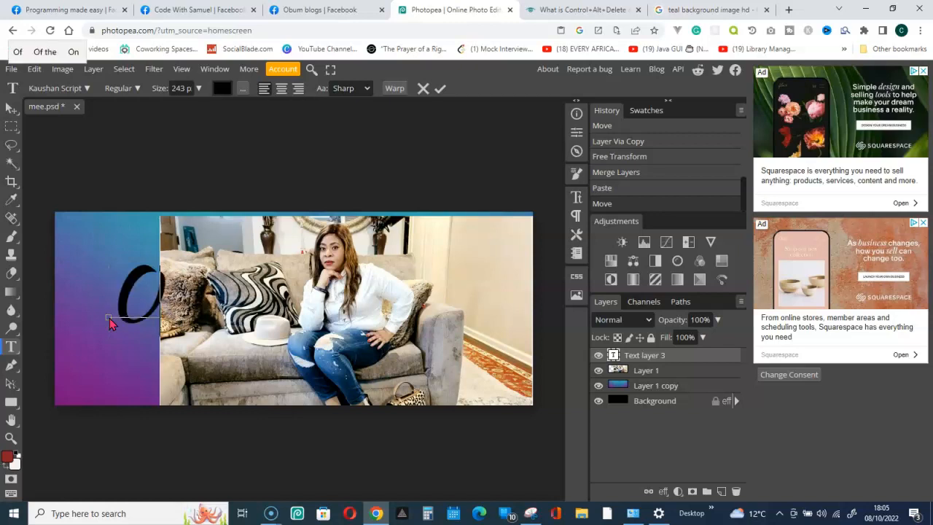
text(bu)
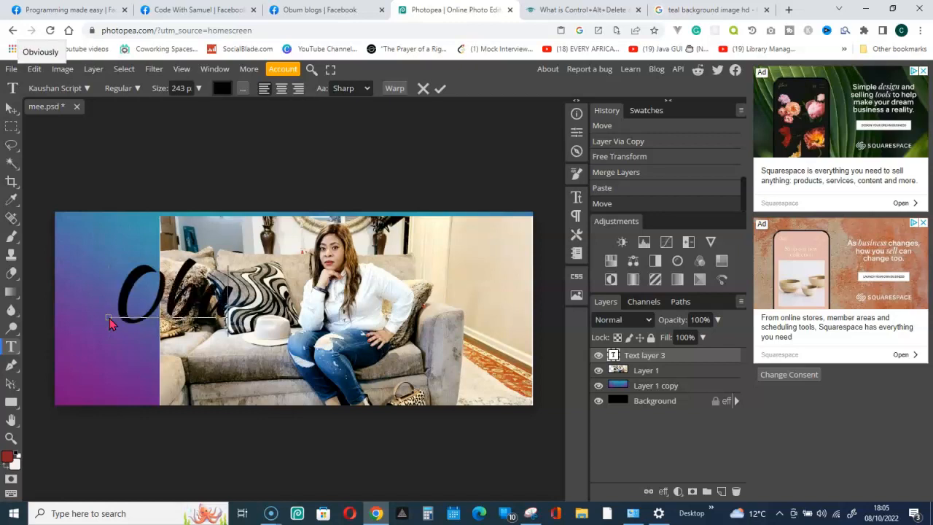
text(m)
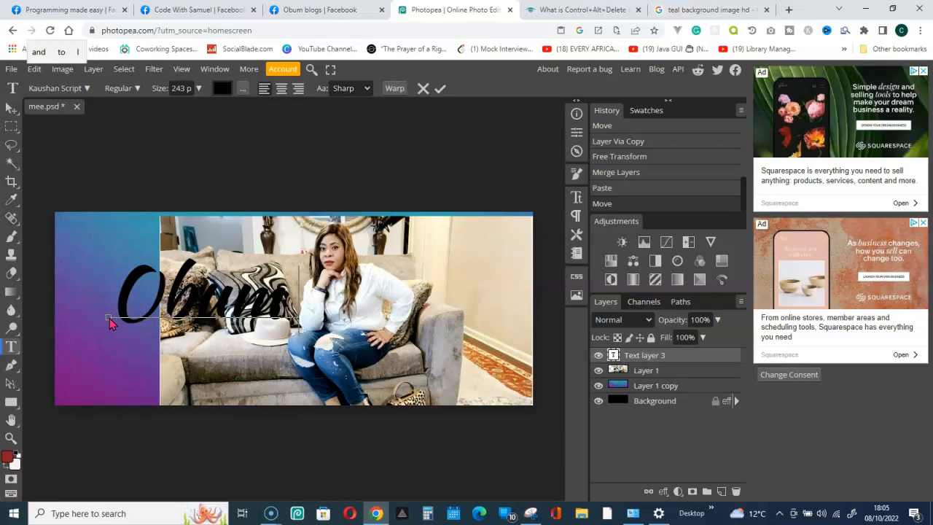
text( Blo)
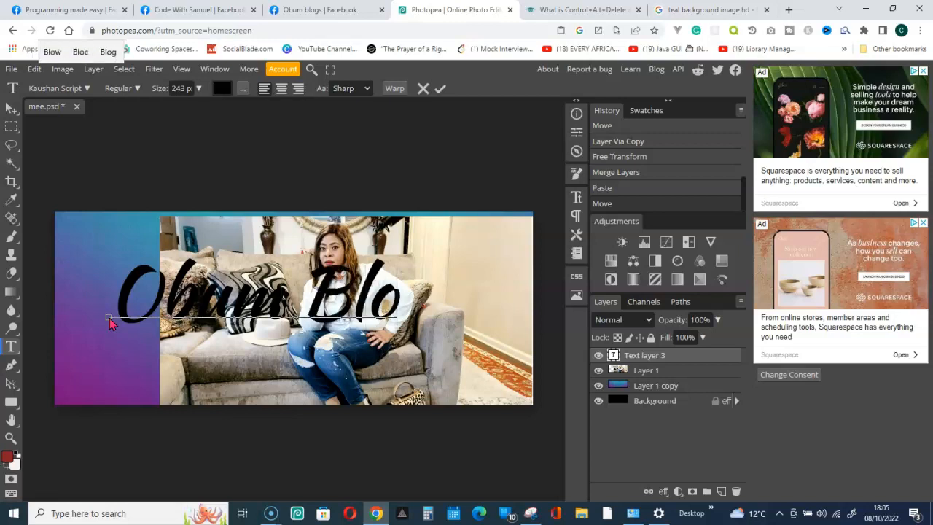
text(gs)
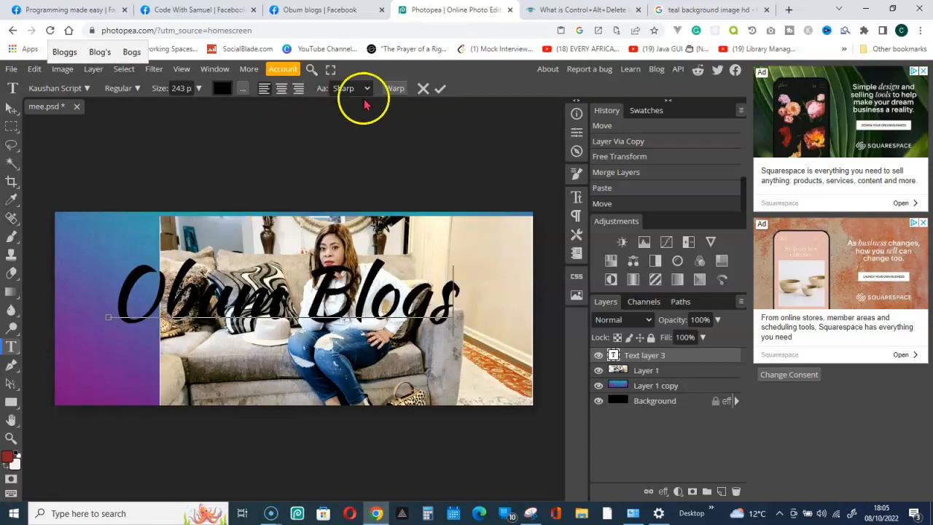
click(441, 88)
click(181, 89)
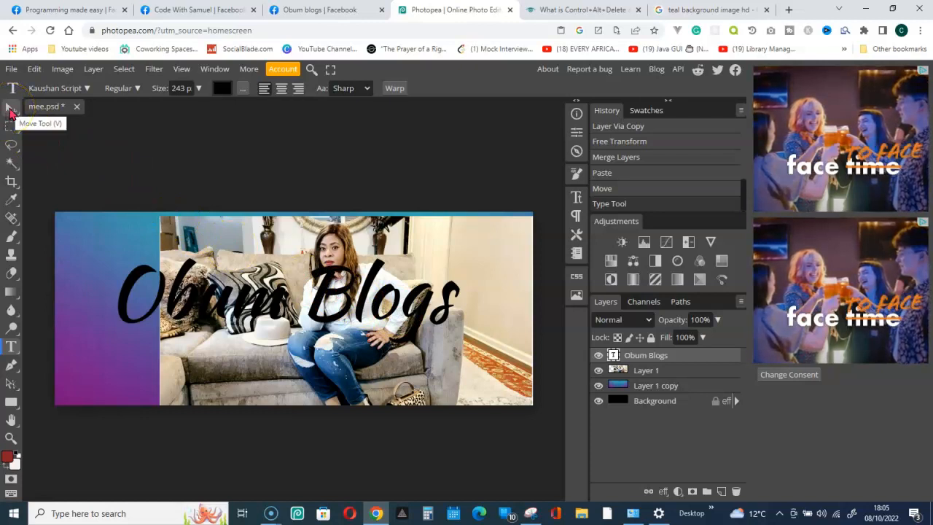
Step: Move the Obum Blogs text towards the canvas's upper left and reduce its font size to 93 px
click(10, 109)
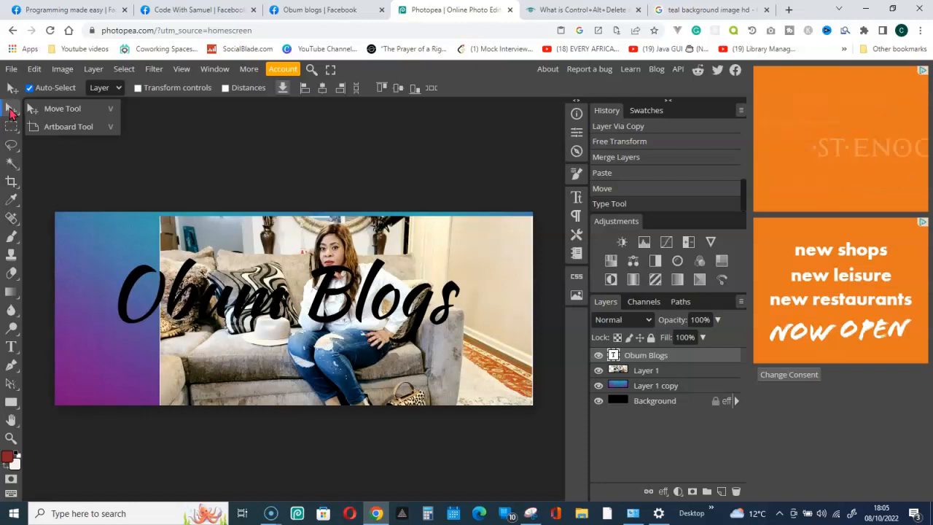
drag(191, 288, 145, 271)
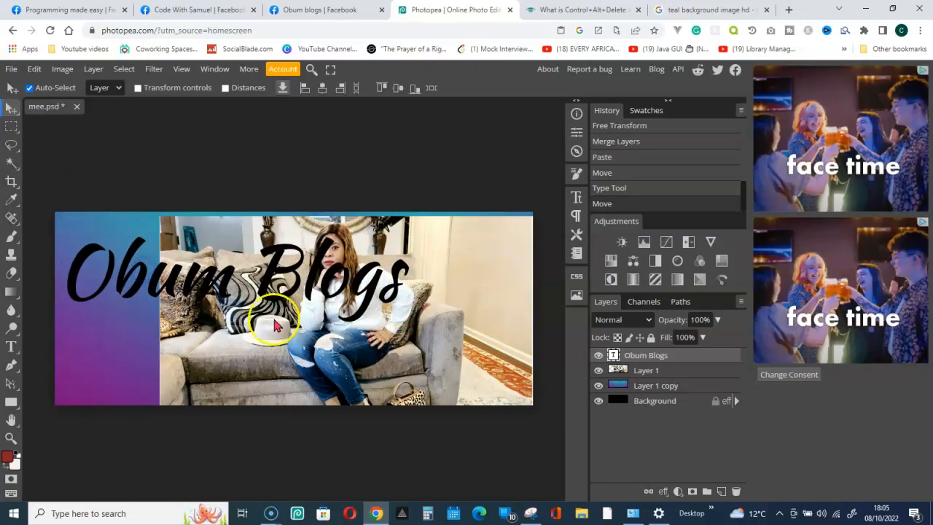
double_click(138, 288)
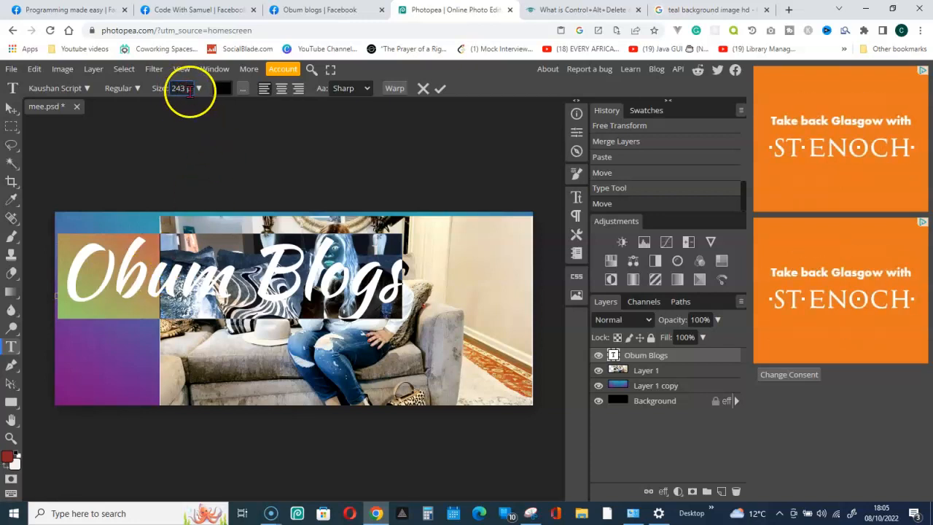
click(199, 88)
drag(198, 108, 193, 107)
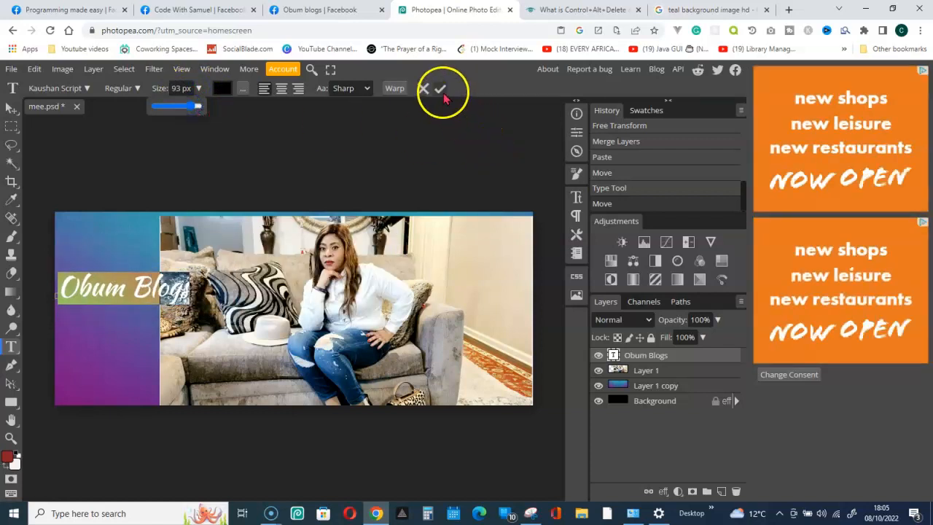
click(86, 89)
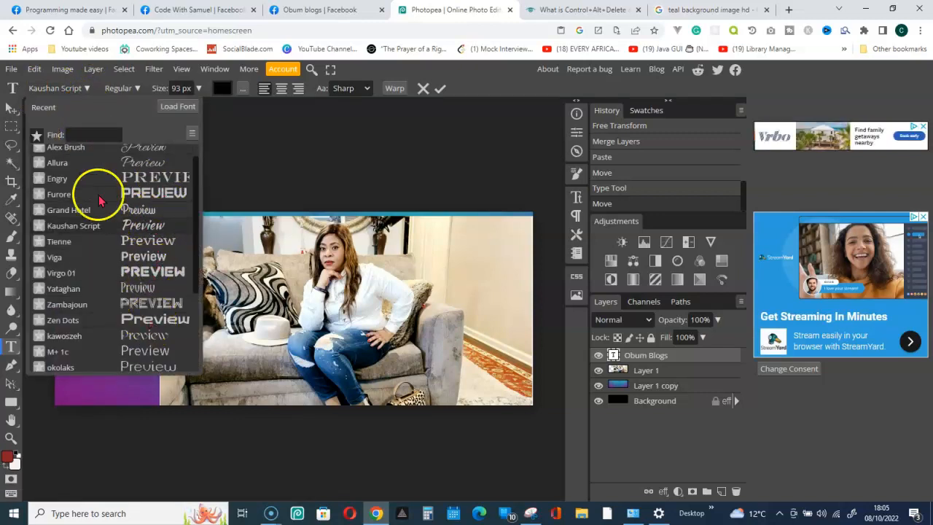
click(38, 137)
scroll(146, 213, down, 2)
scroll(145, 215, down, 10)
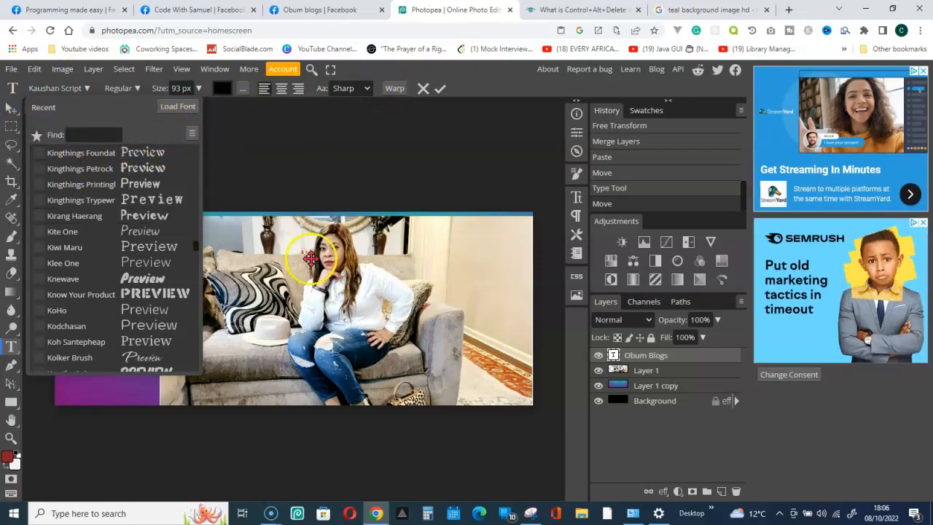
Step: Apply the text edit and move Obum Blogs onto the pale wall to the right of the woman
click(440, 88)
drag(116, 296, 226, 273)
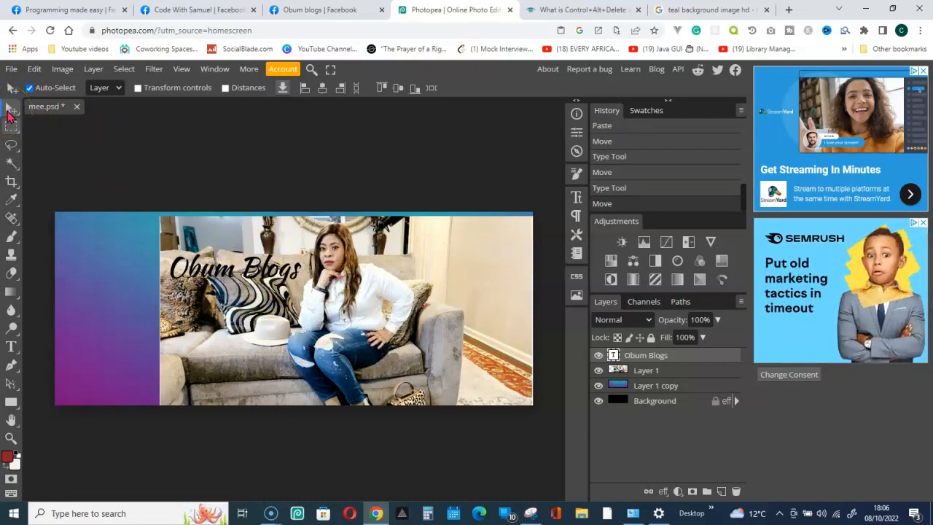
drag(245, 267, 457, 271)
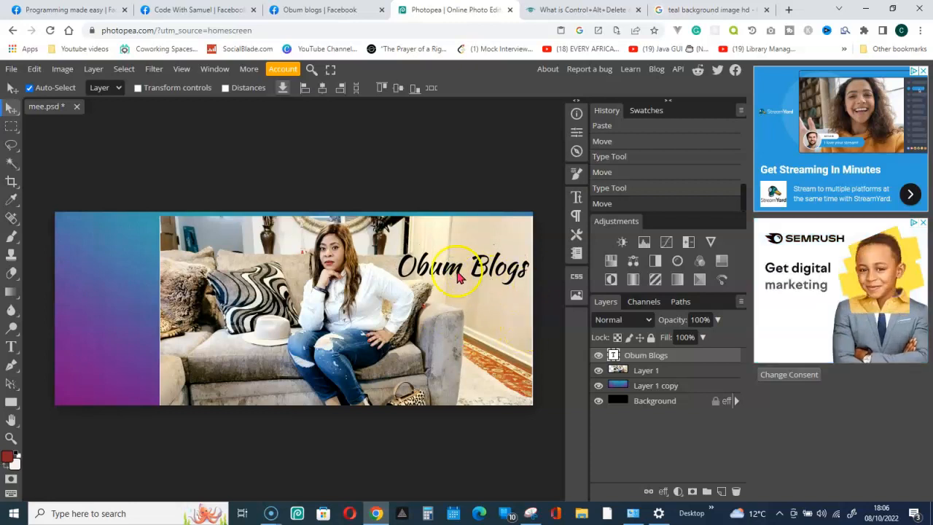
drag(453, 270, 452, 271)
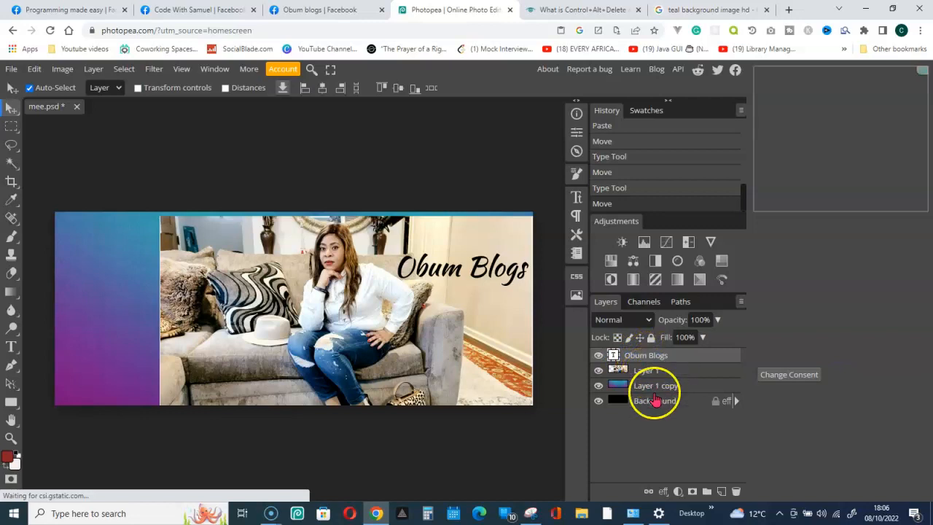
Step: Add a Color Overlay to the Obum Blogs text layer and open the overlay's colour for editing
double_click(649, 373)
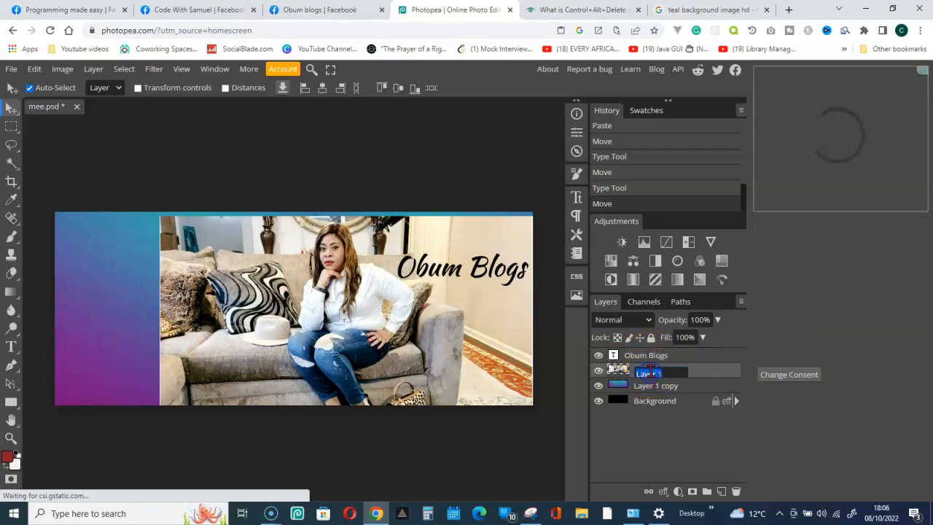
click(669, 439)
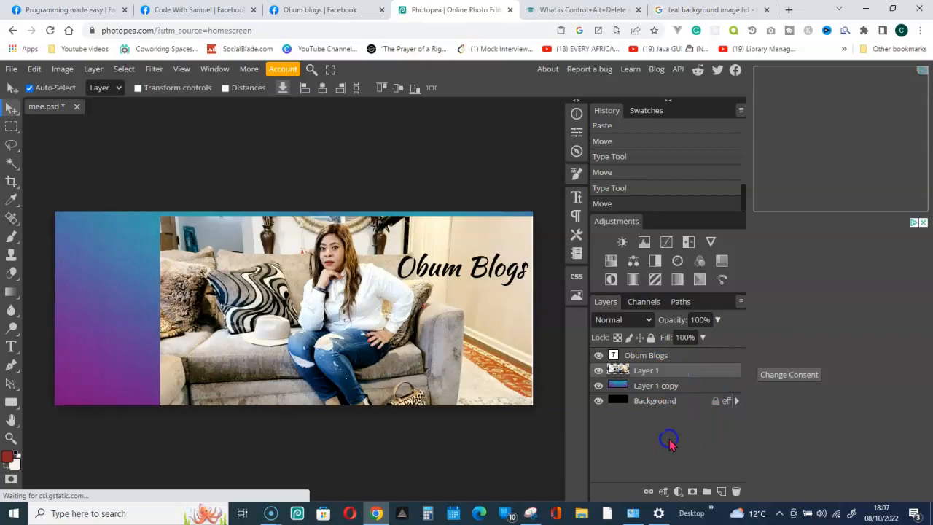
right_click(643, 356)
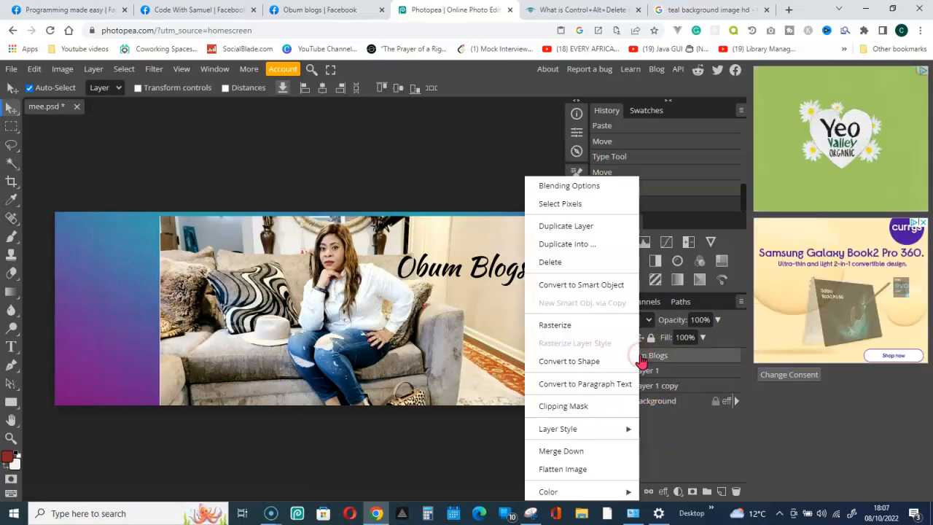
click(562, 187)
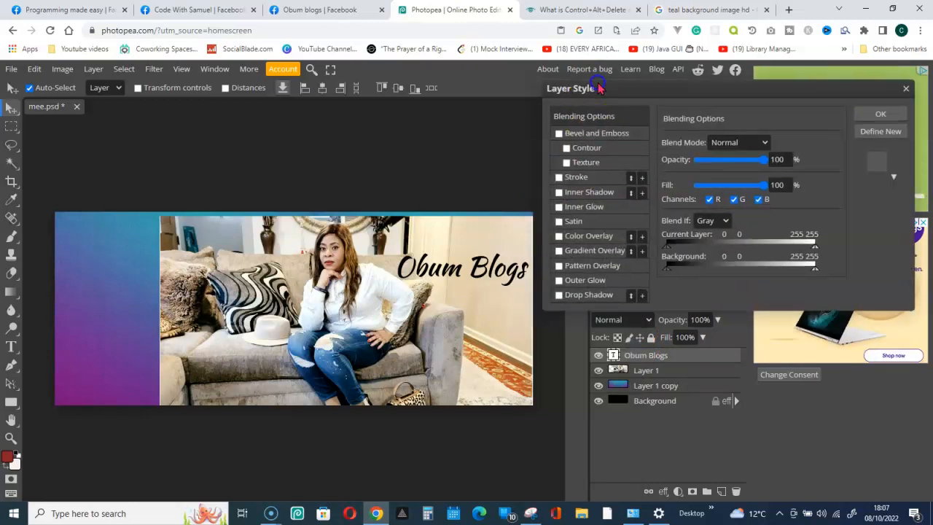
drag(600, 87, 612, 97)
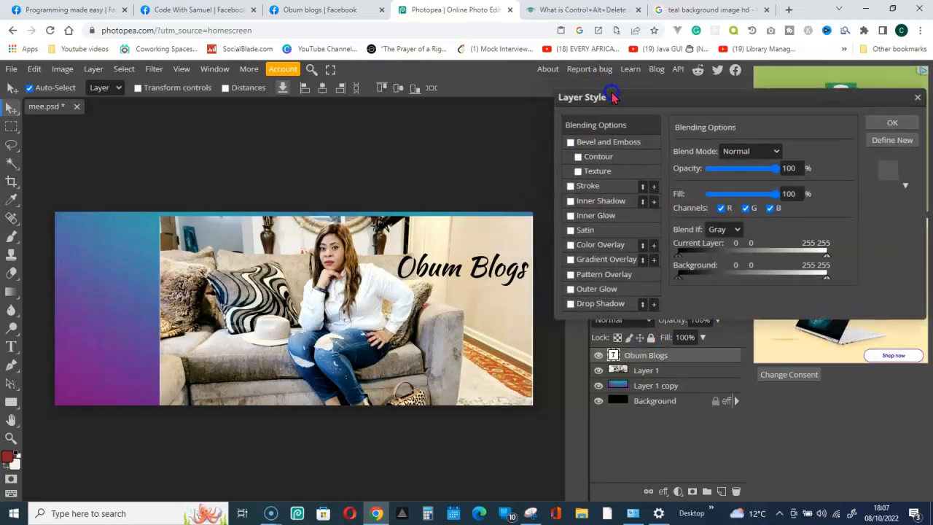
click(600, 248)
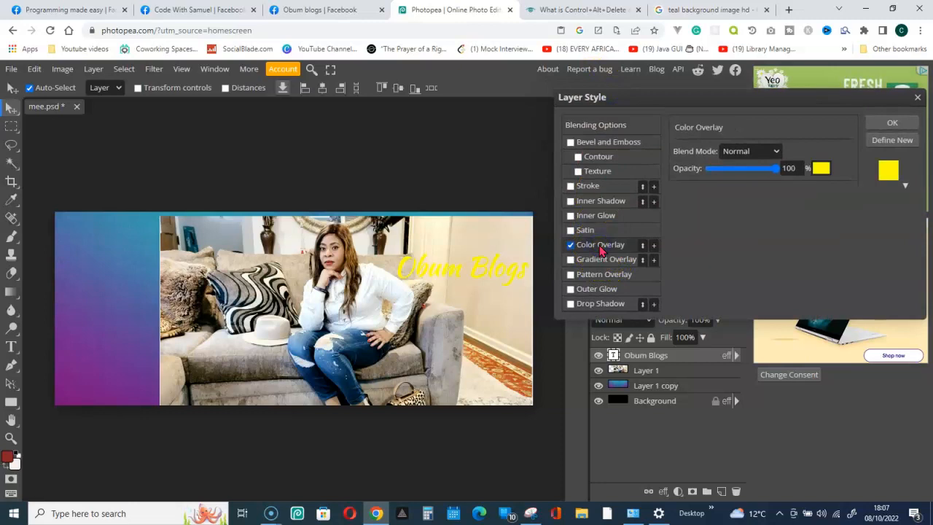
click(820, 171)
drag(160, 153, 651, 126)
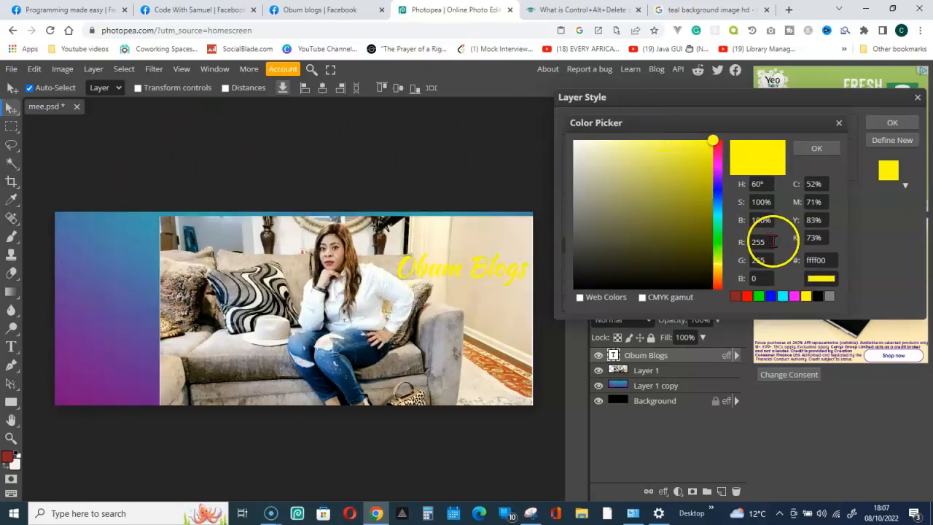
Step: Try magenta shades and a dark green (208720) as the text's overlay colour
click(794, 296)
drag(674, 256, 669, 225)
click(611, 220)
click(681, 194)
click(759, 295)
click(680, 210)
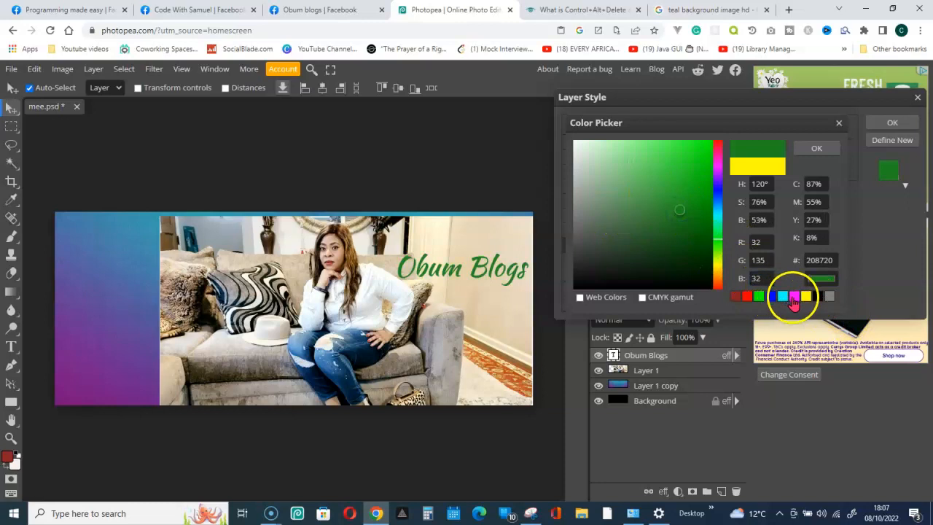
Step: Set the text's overlay colour to magenta (ff00ff) and add a drop shadow with 100% opacity and 12 px distance
click(794, 297)
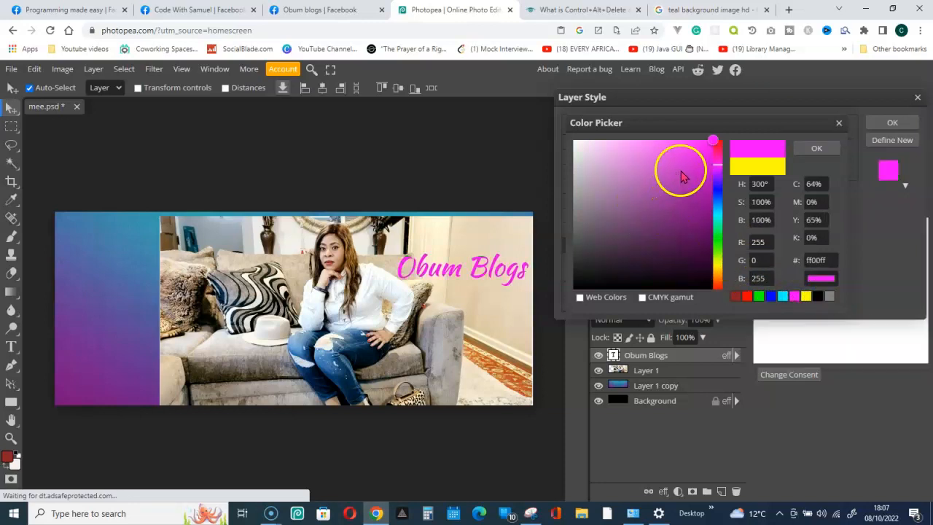
click(817, 148)
click(601, 304)
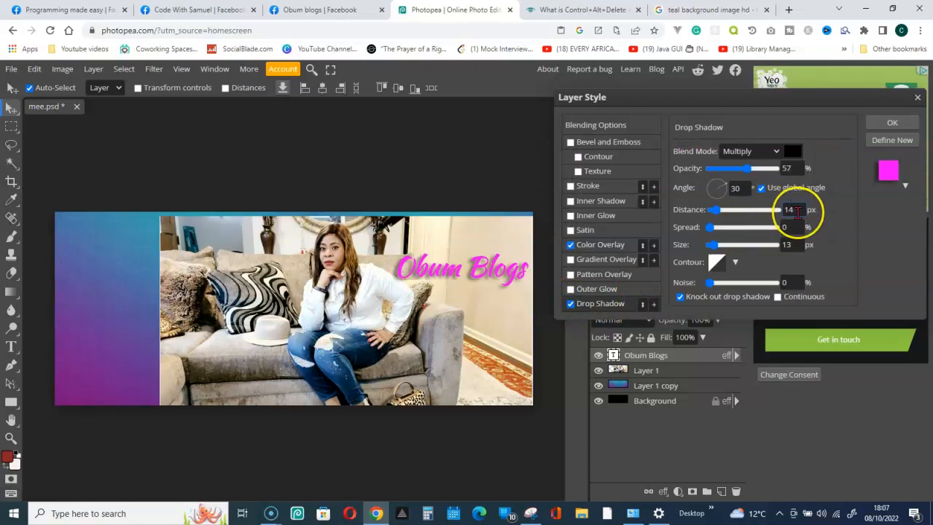
drag(791, 212, 798, 212)
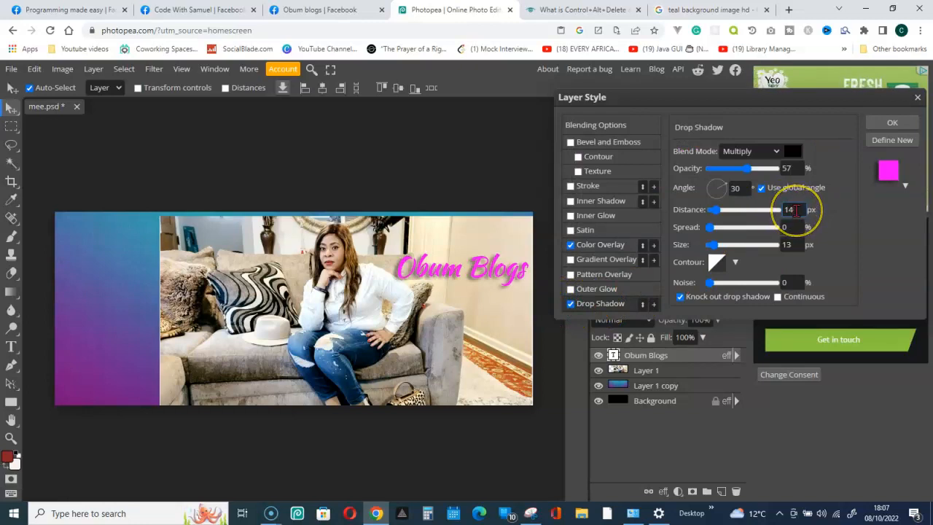
click(752, 170)
drag(752, 171, 783, 172)
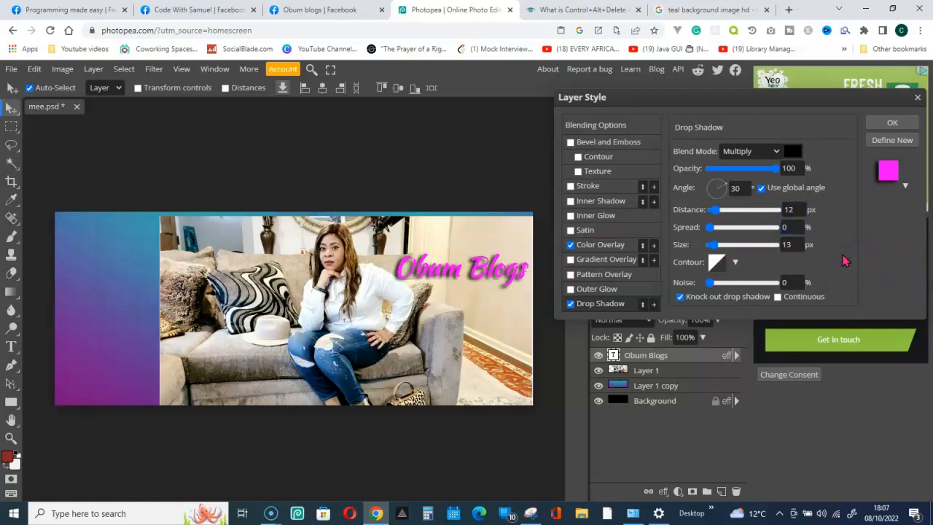
Step: Add an outside stroke to the Obum Blogs text, try blue shades for it, and settle on white
click(592, 188)
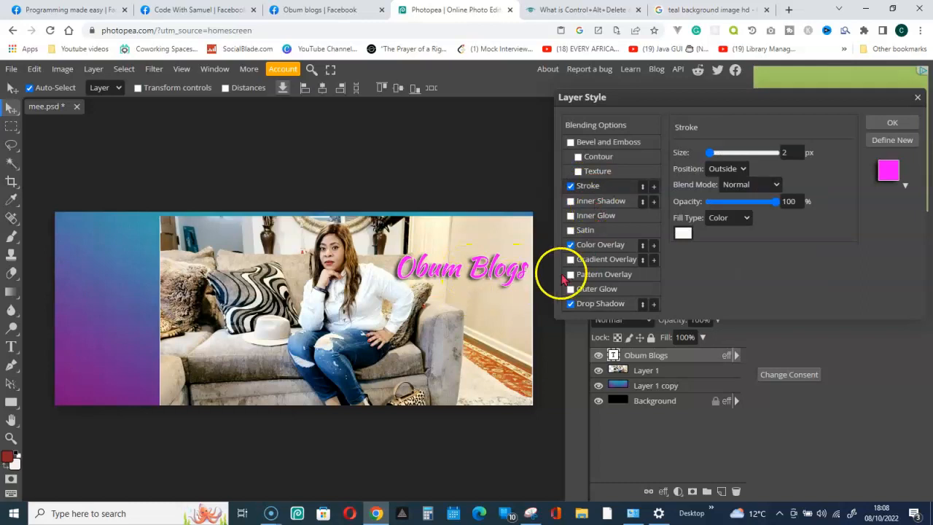
click(686, 238)
click(207, 298)
click(291, 331)
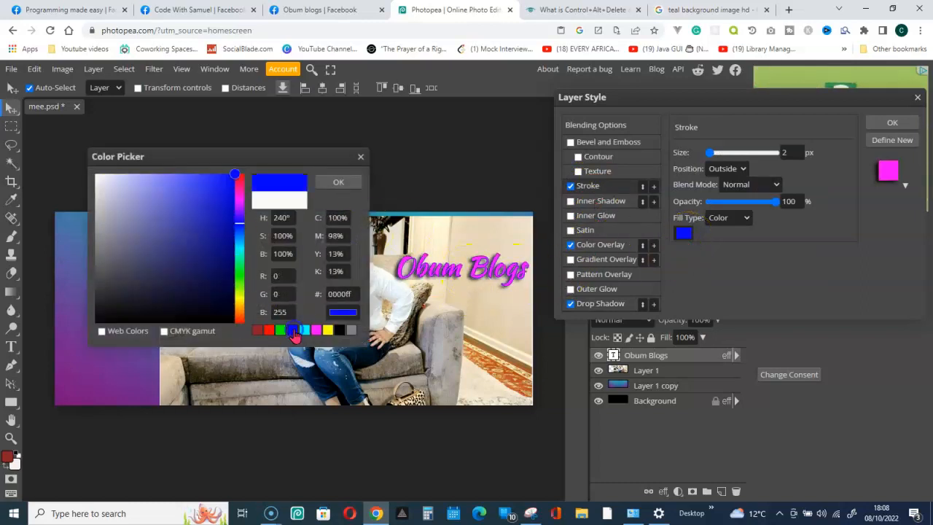
click(177, 240)
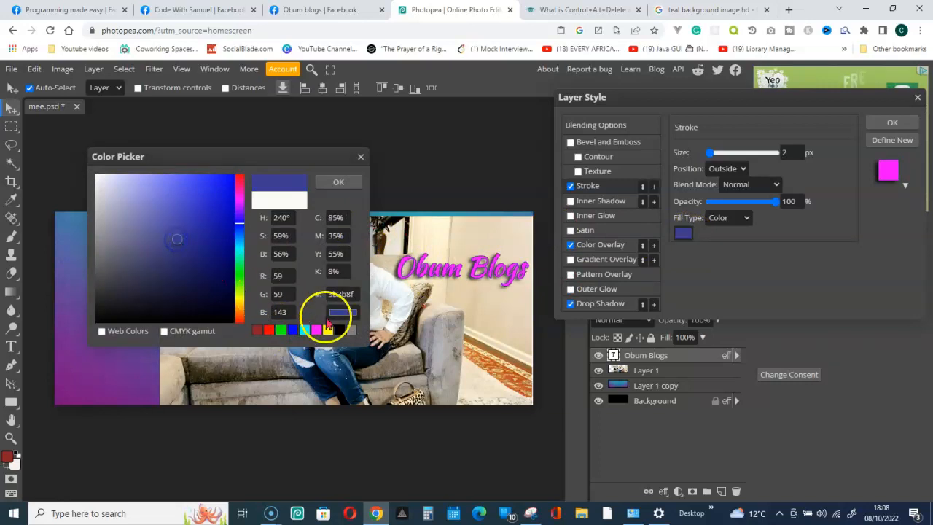
click(99, 178)
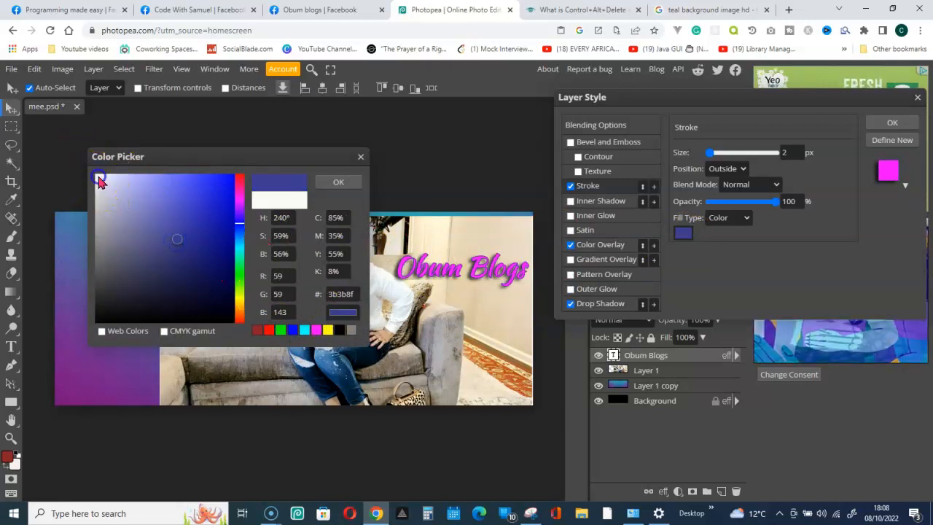
click(352, 185)
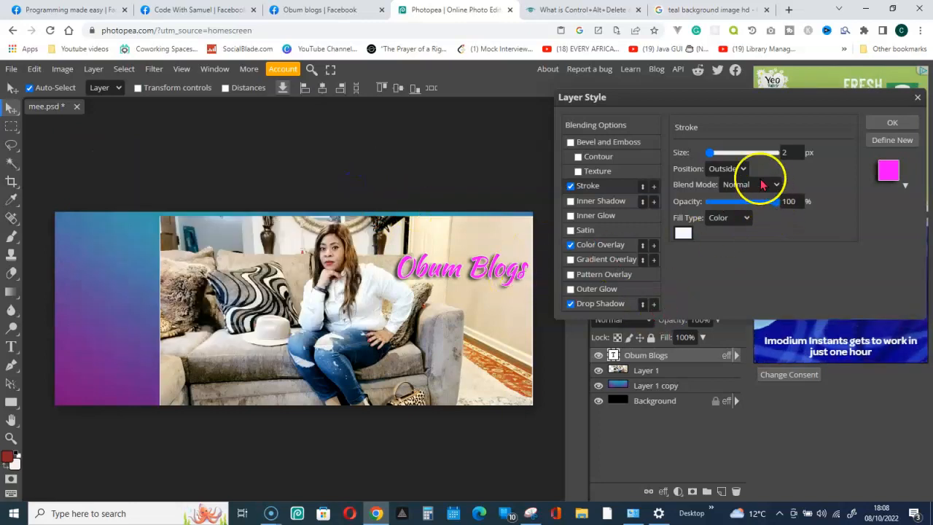
Step: Try thicker sizes for the white stroke, apply the layer style at 3 px, and nudge the title slightly upwards
drag(711, 154, 737, 157)
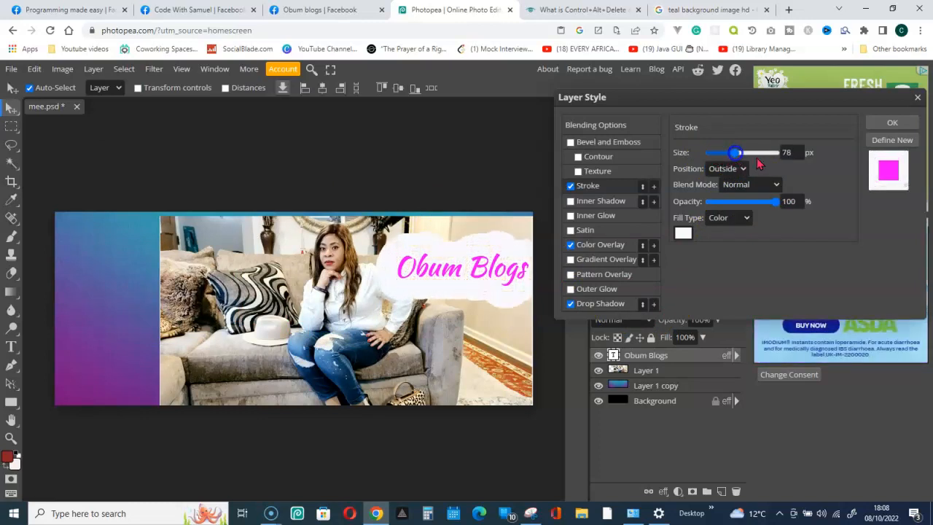
drag(733, 156, 713, 154)
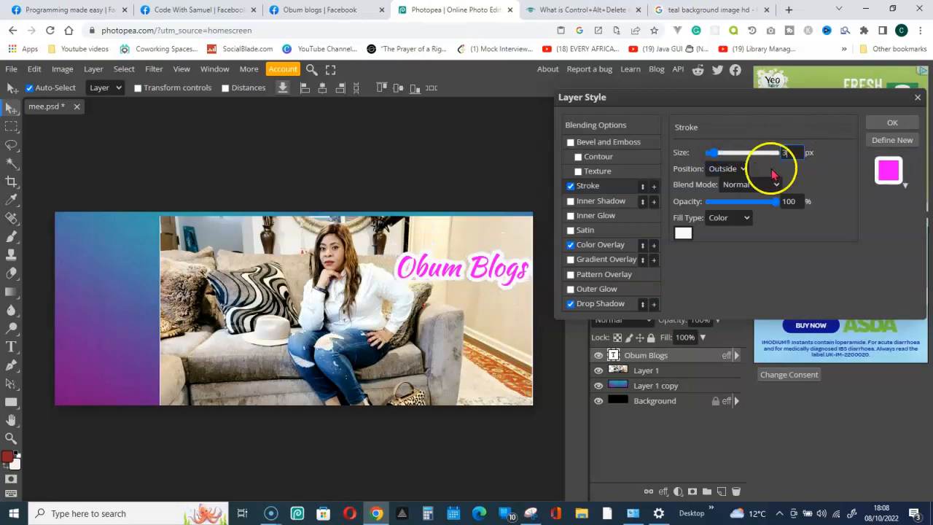
click(818, 177)
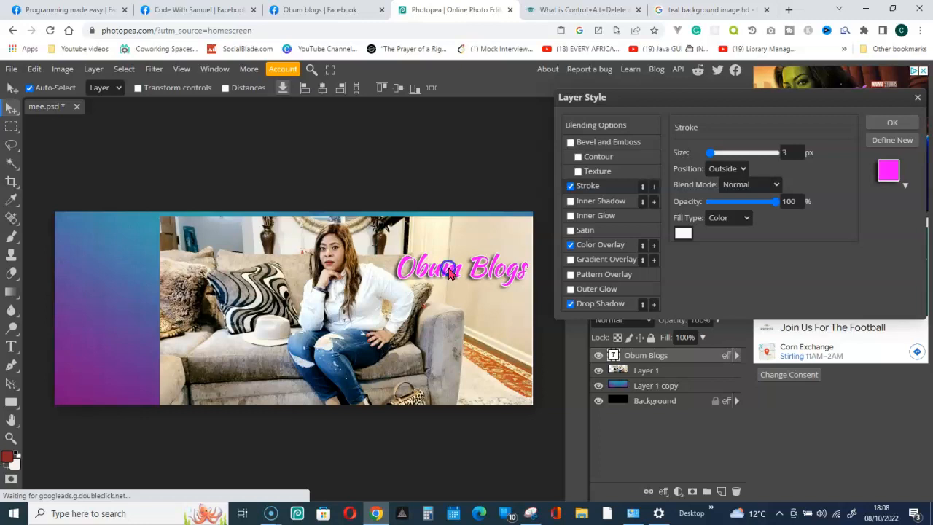
click(893, 125)
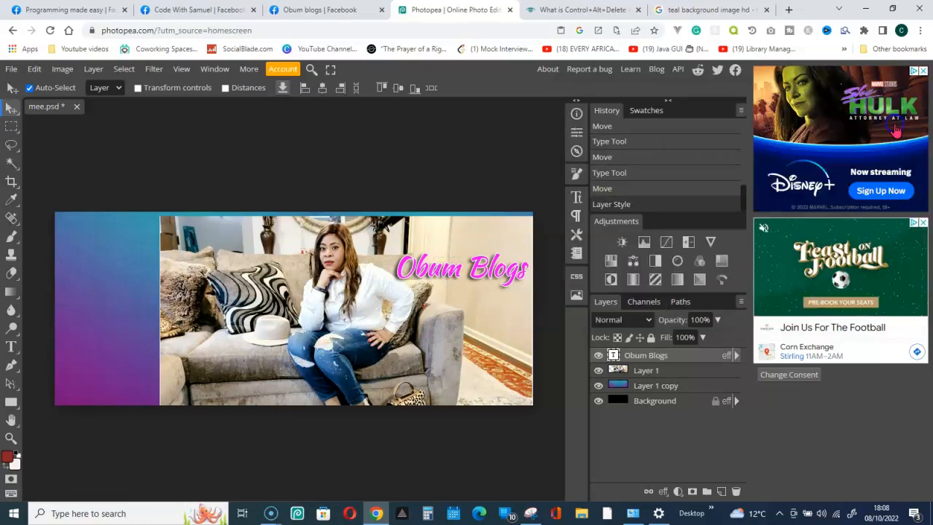
drag(441, 271, 440, 269)
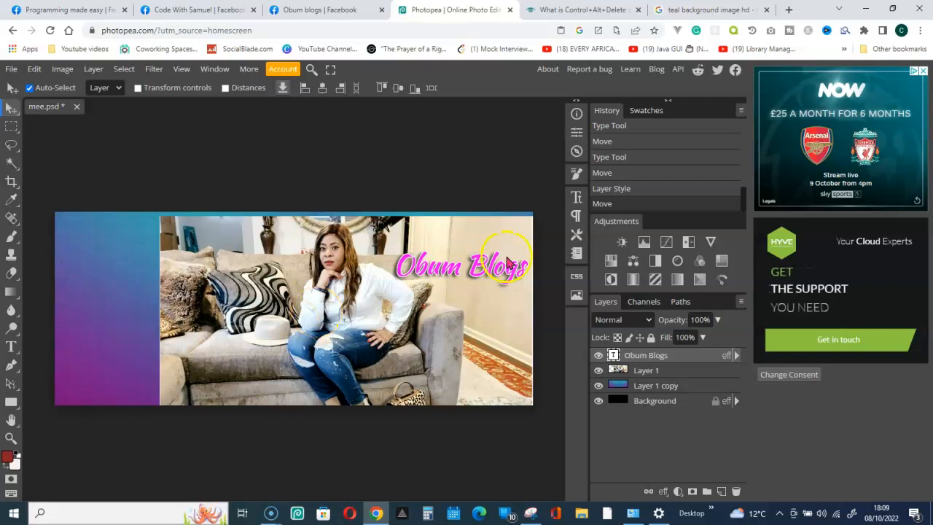
Step: Switch to the teal background search page in the browser and load remove.bg/upload in its place
click(688, 10)
click(183, 31)
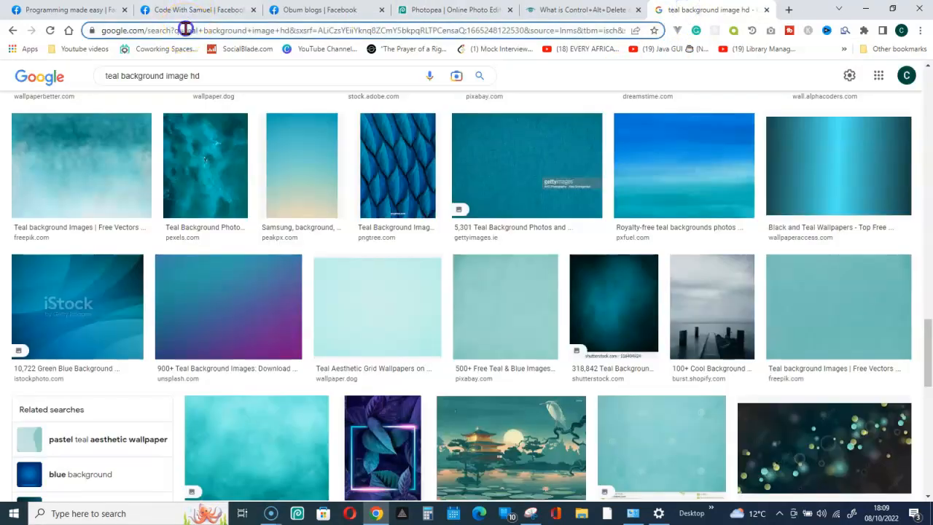
text(remove.bg/upload)
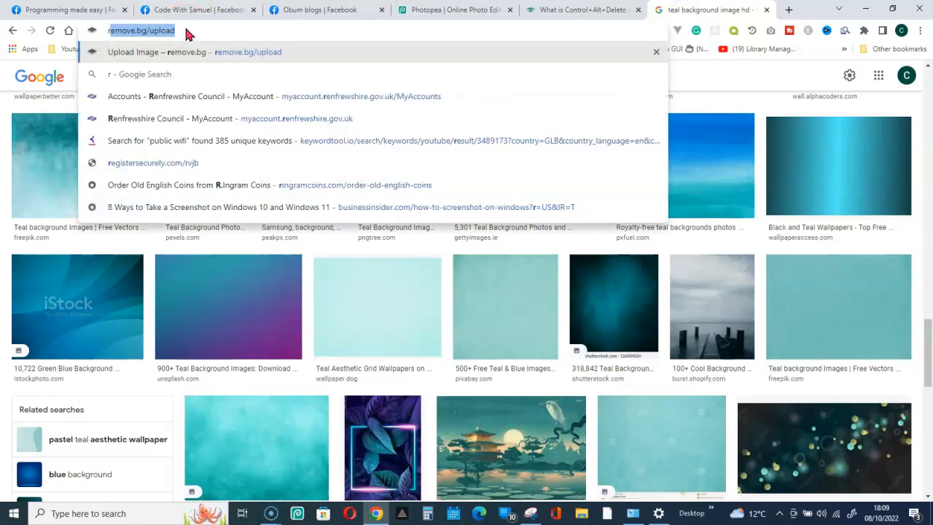
key(Return)
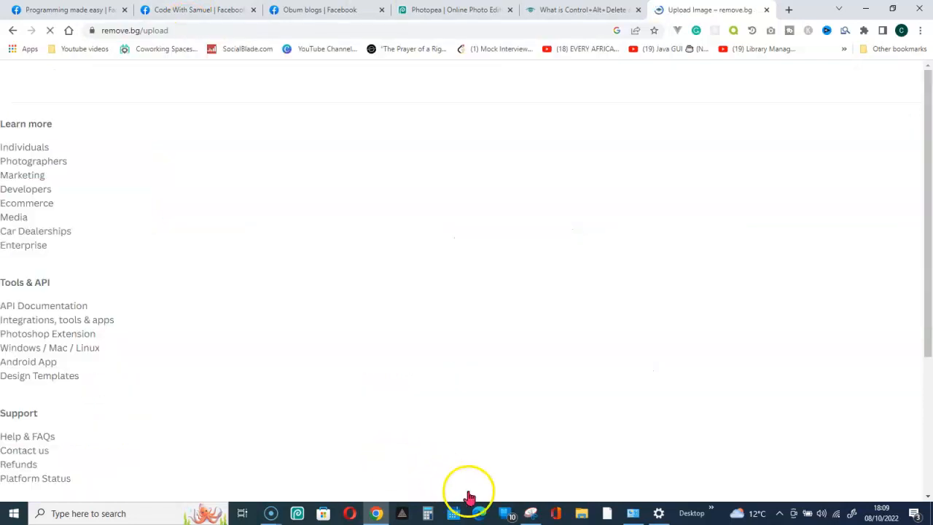
click(531, 512)
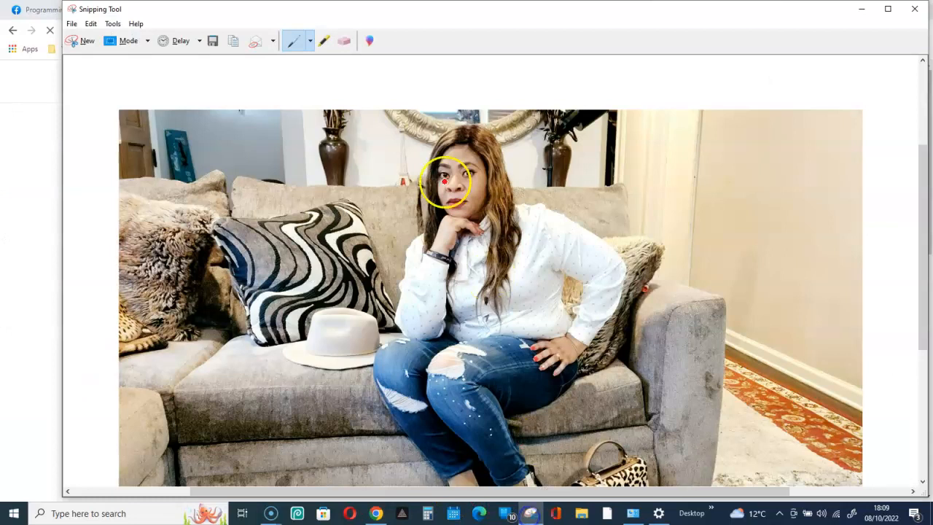
click(72, 24)
click(108, 54)
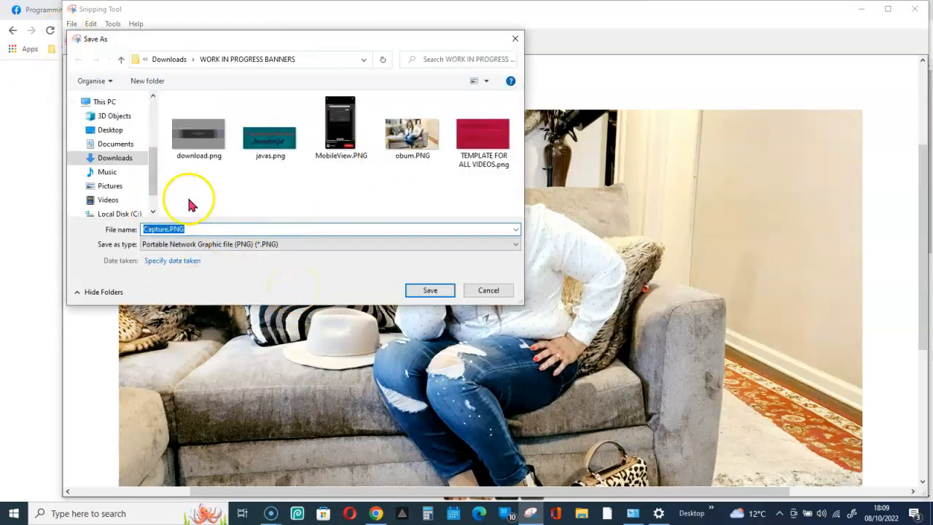
click(493, 293)
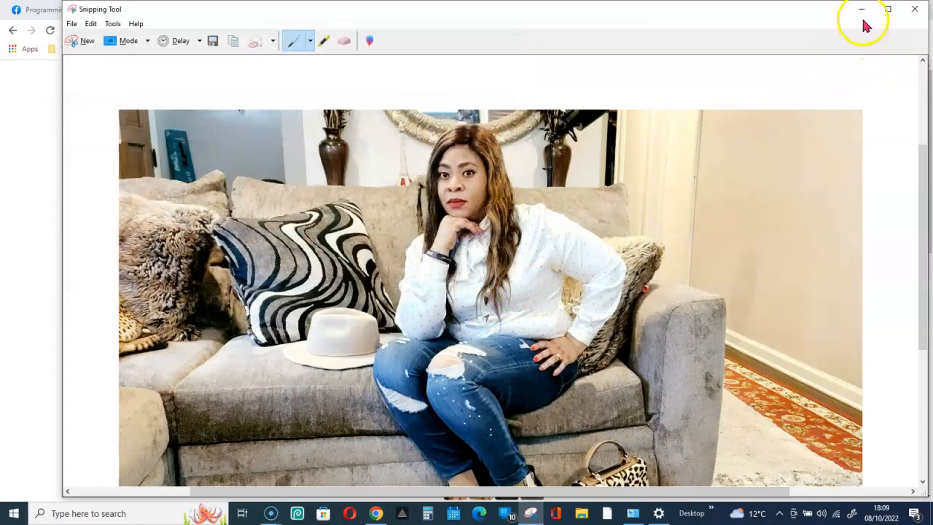
click(862, 9)
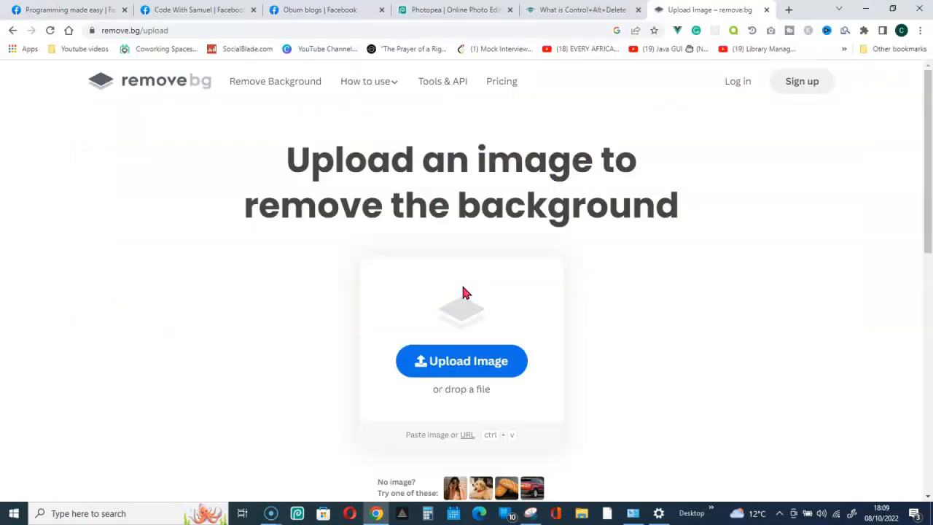
Step: Upload obum.PNG from the WORK IN PROGRESS BANNERS folder to remove its background
click(465, 369)
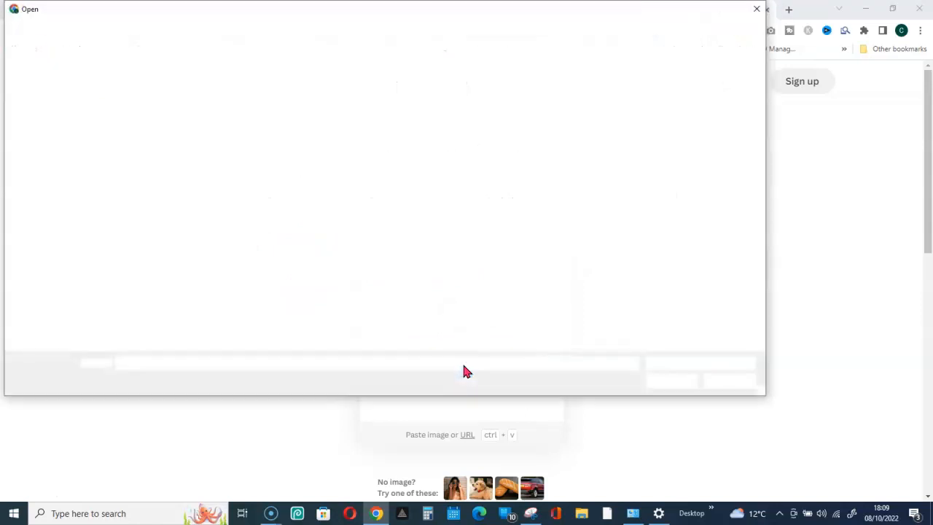
click(334, 106)
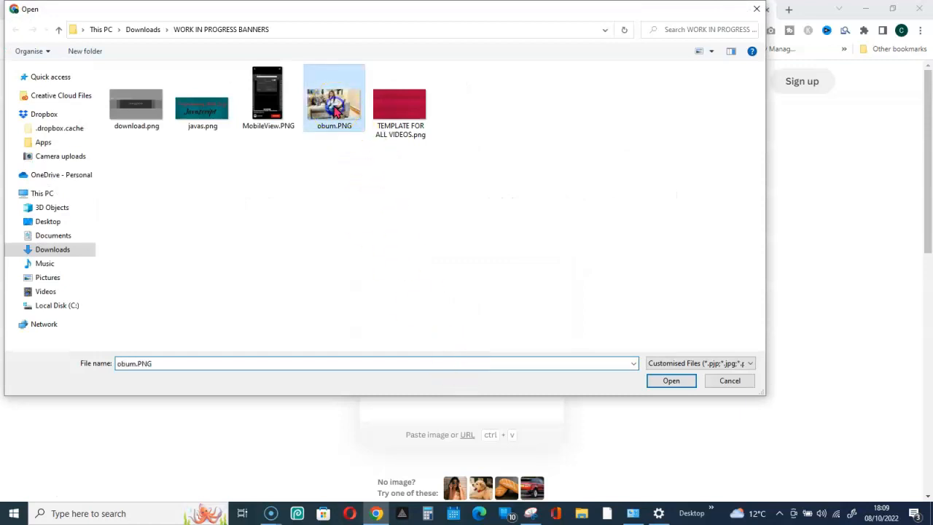
click(674, 381)
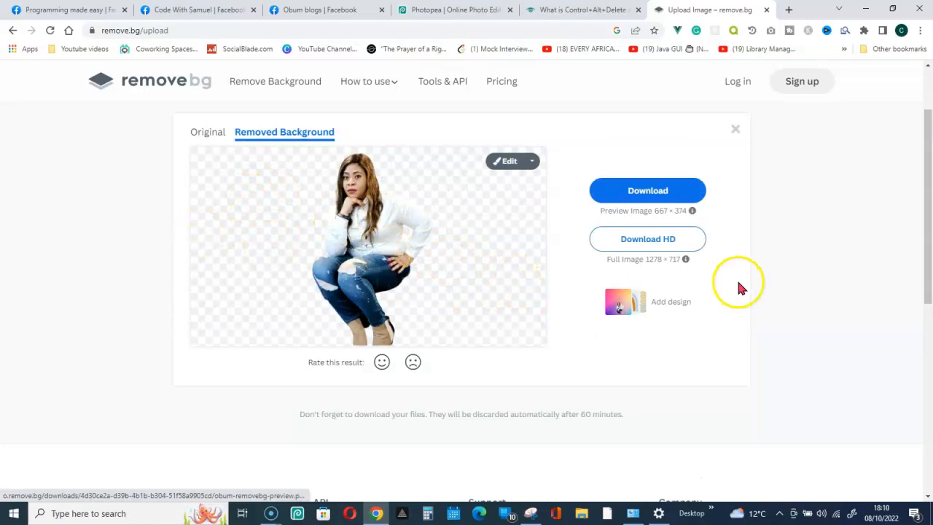
Step: Download the preview-size cutout as obum-removebg-preview.png into WORK IN PROGRESS BANNERS and close the result
click(651, 197)
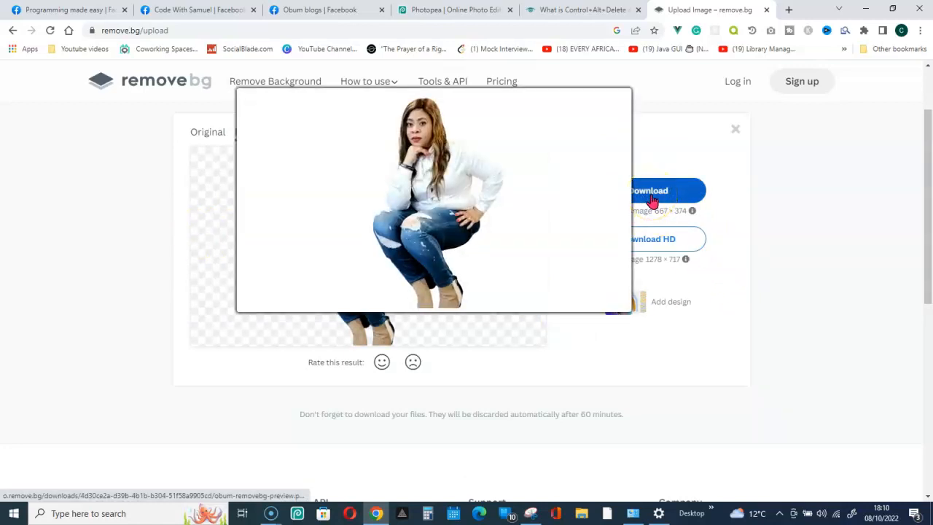
click(651, 195)
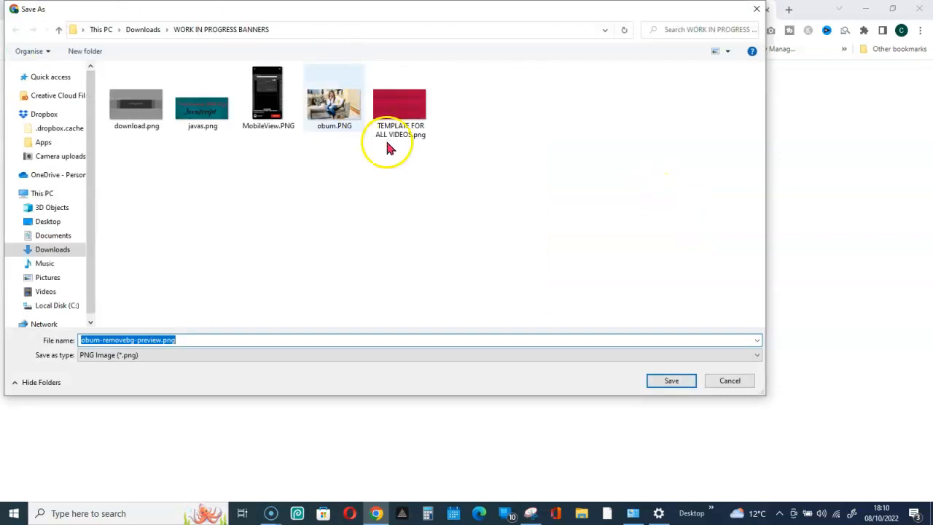
click(671, 382)
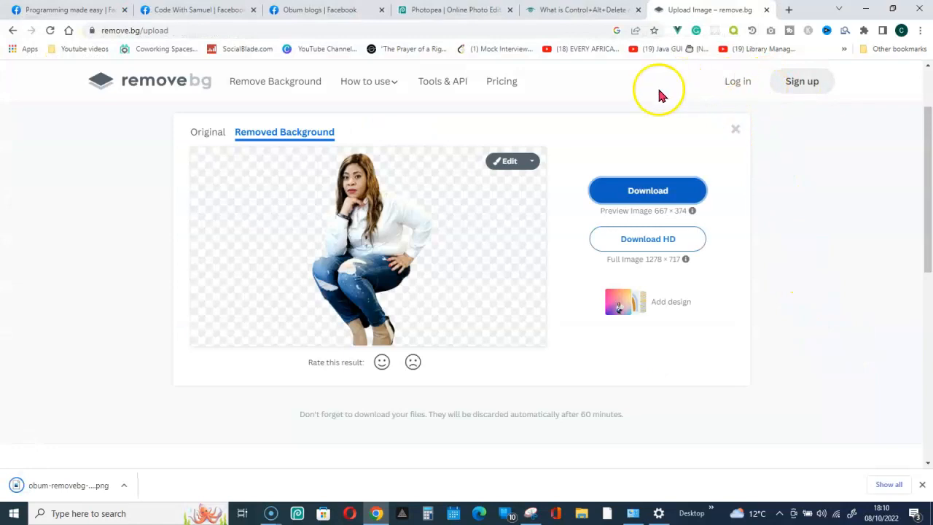
click(735, 131)
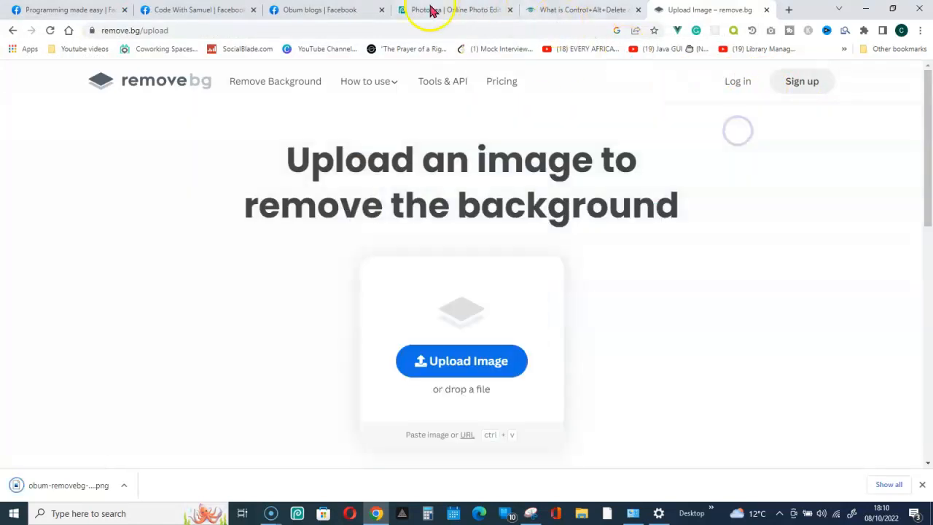
Step: Switch back to Photopea and place obum-removebg-preview.png into the mee.psd cover
click(444, 11)
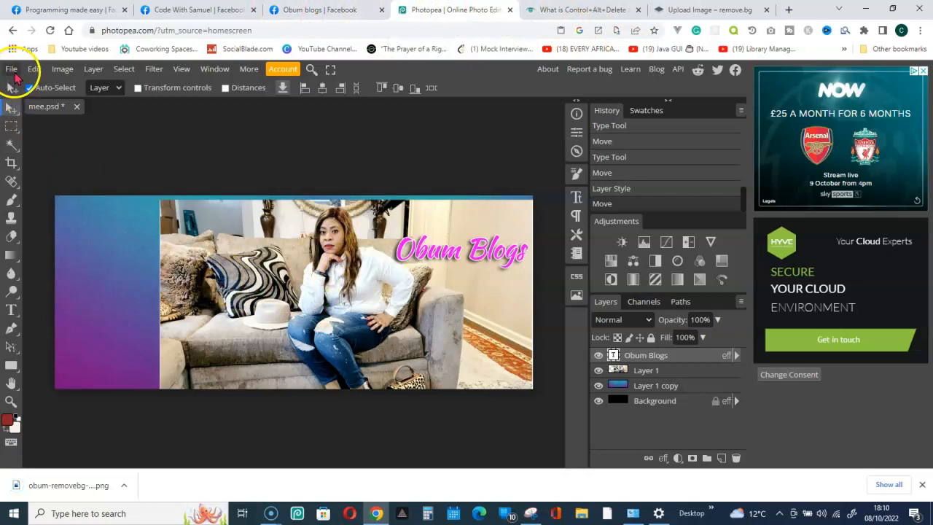
click(12, 68)
mouse_move(45, 140)
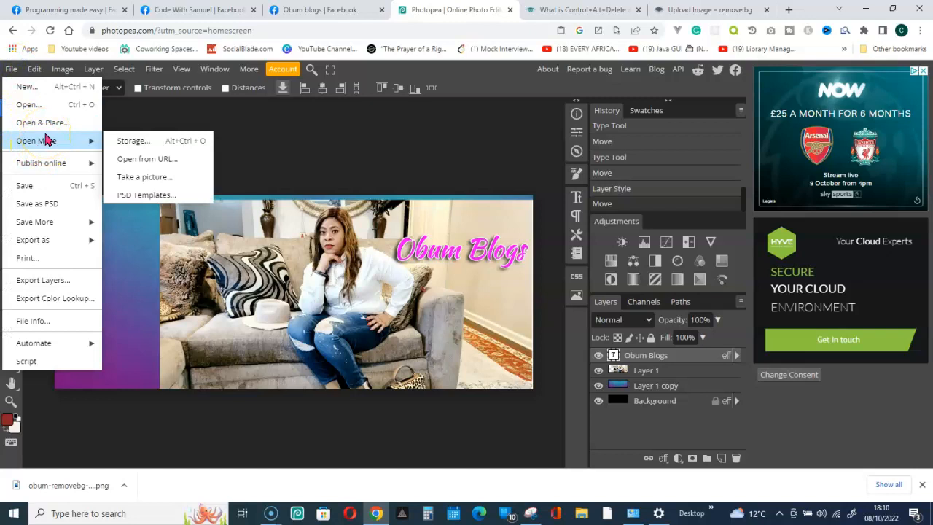
click(11, 69)
click(12, 68)
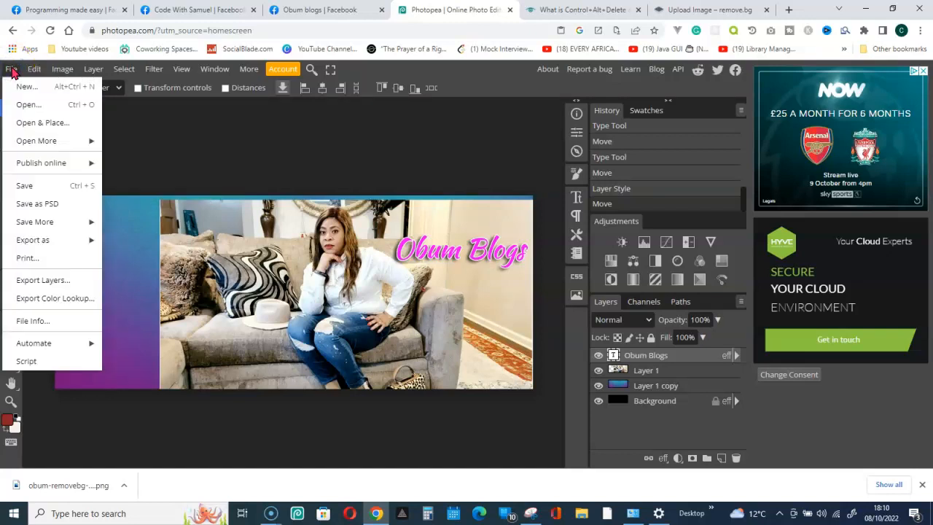
click(33, 129)
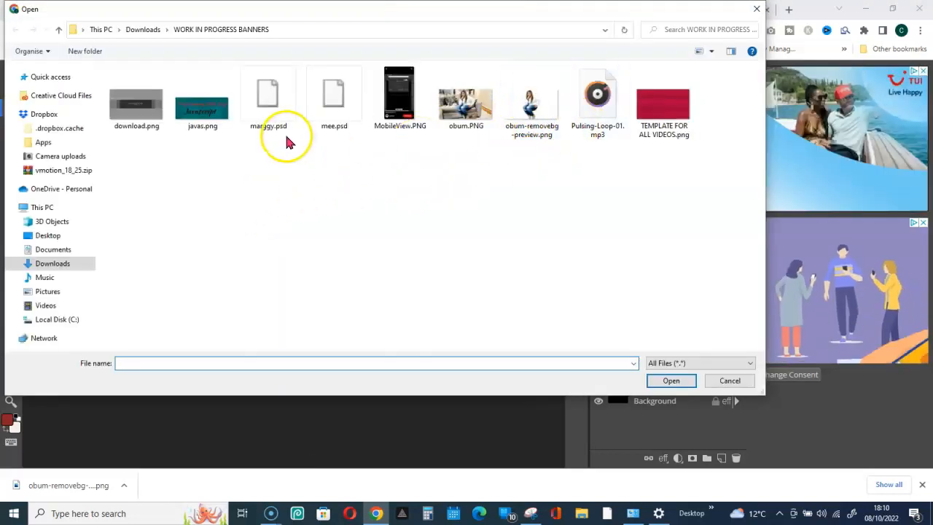
click(532, 106)
click(671, 382)
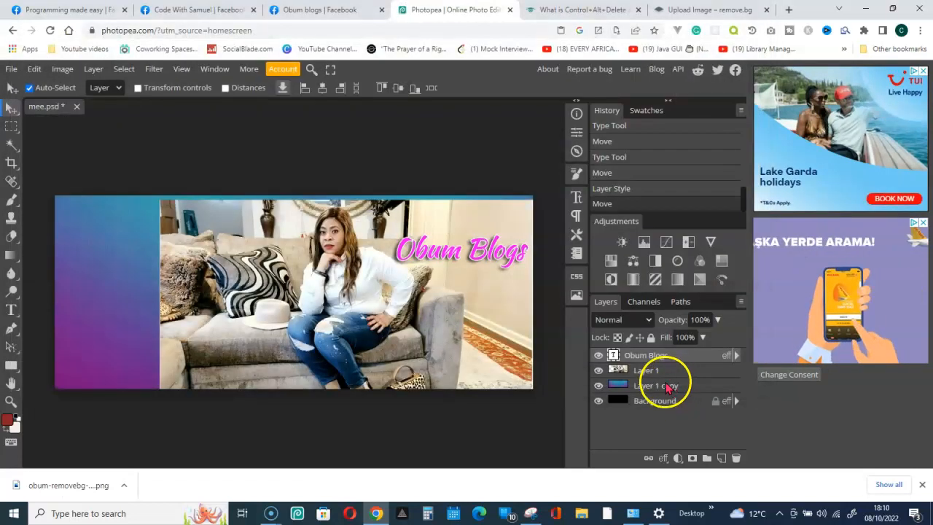
Step: Move the obum-removebg-preview cutout onto the cover's left part and scale it proportionally to about 185%, filling the cover height
drag(299, 280, 103, 274)
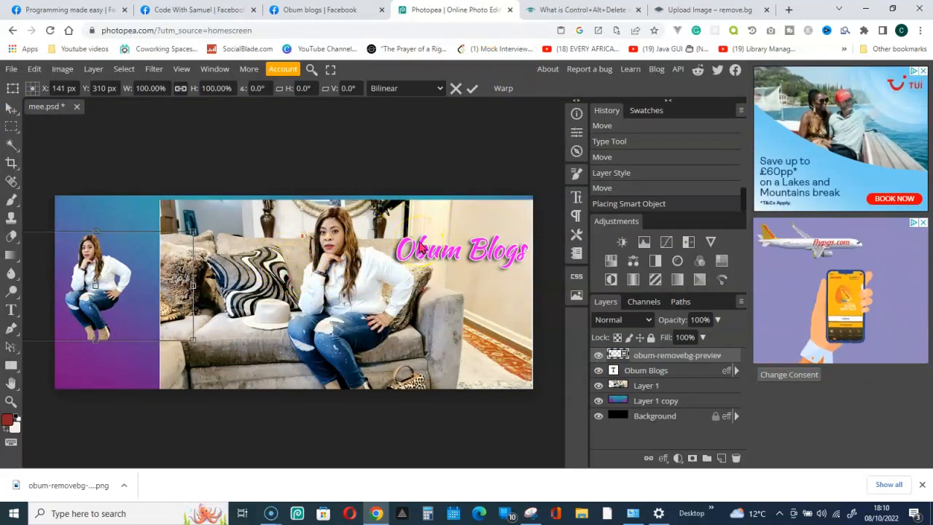
click(192, 235)
drag(192, 234, 260, 194)
drag(247, 337, 359, 500)
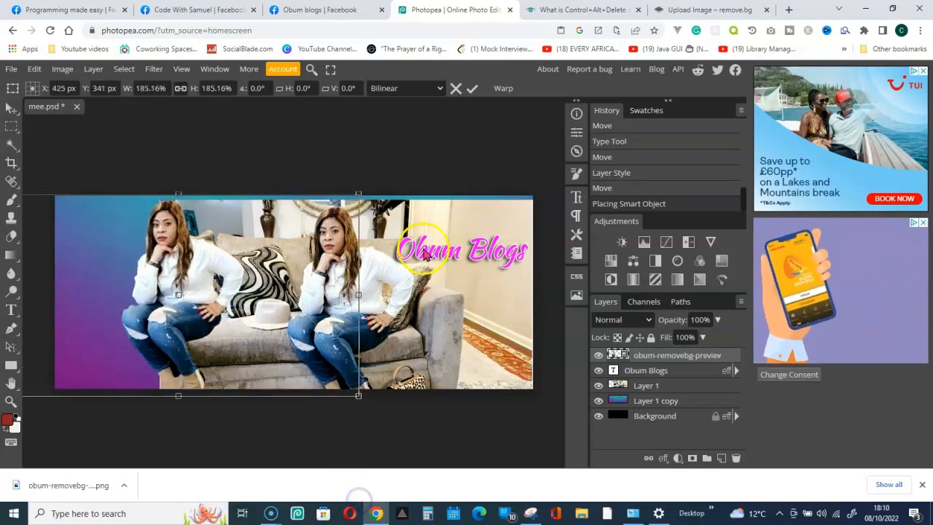
click(473, 88)
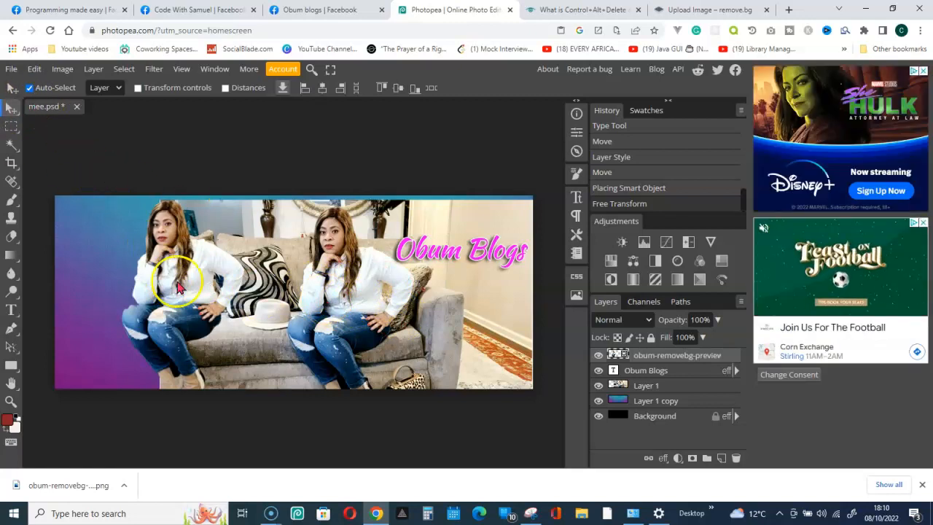
Step: Flip the cutout horizontally and move it beside the woman in the sofa photo so the two figures mirror each other
click(34, 69)
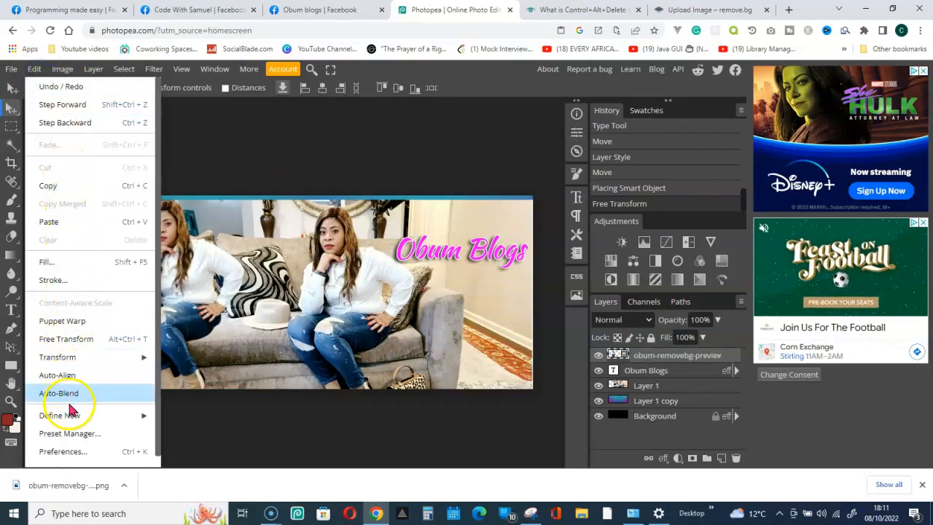
mouse_move(78, 363)
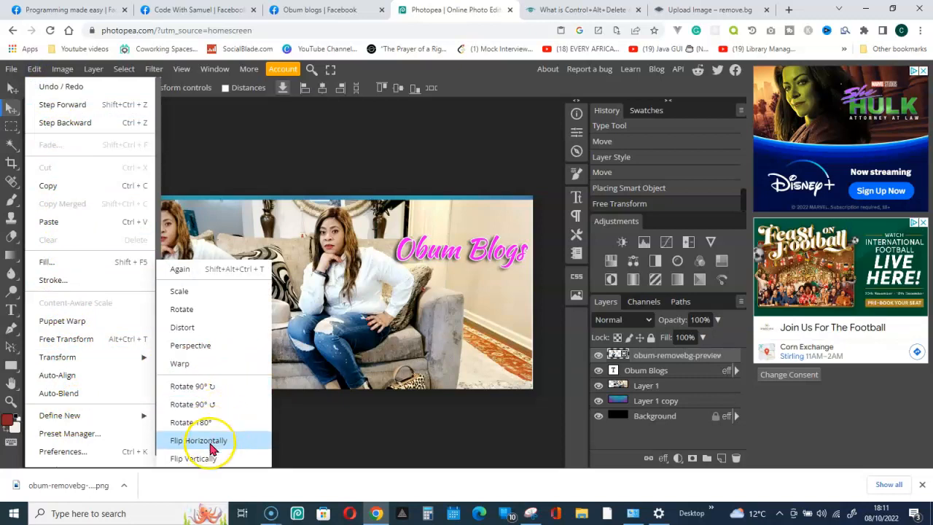
click(199, 441)
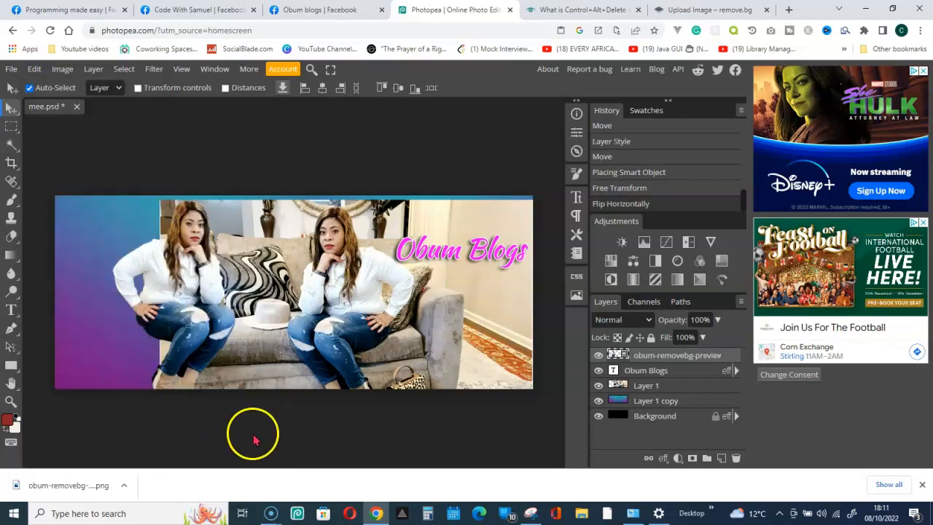
drag(166, 322, 217, 335)
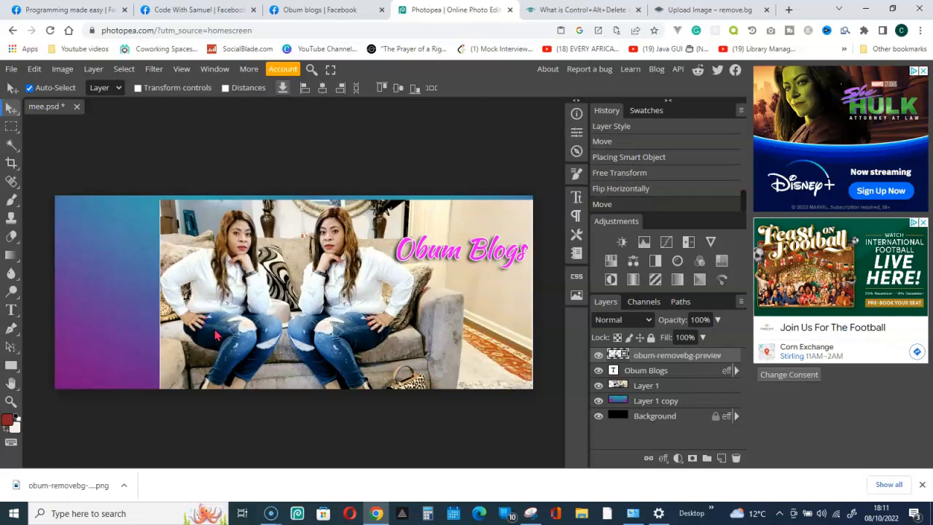
Step: Nudge the sofa photo on Layer 1 upward until it covers the gradient strip along the cover's upper edge
click(412, 225)
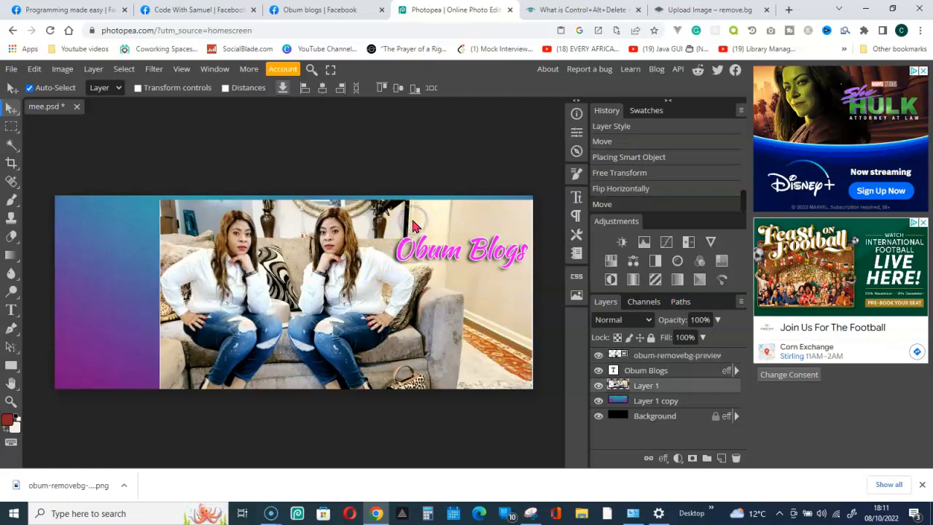
key(Up)
key(Up)
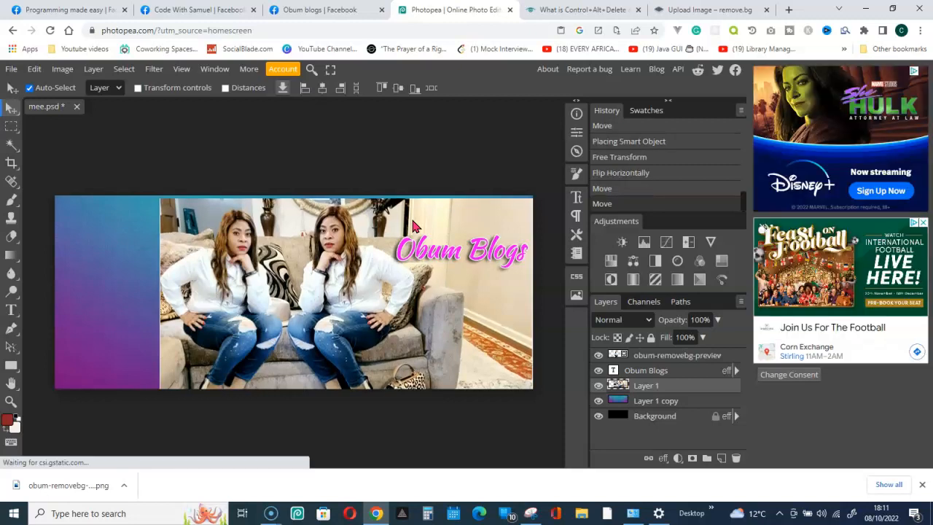
key(Up)
key(Up)
key(Up)
key(Up)
key(Up)
key(Up)
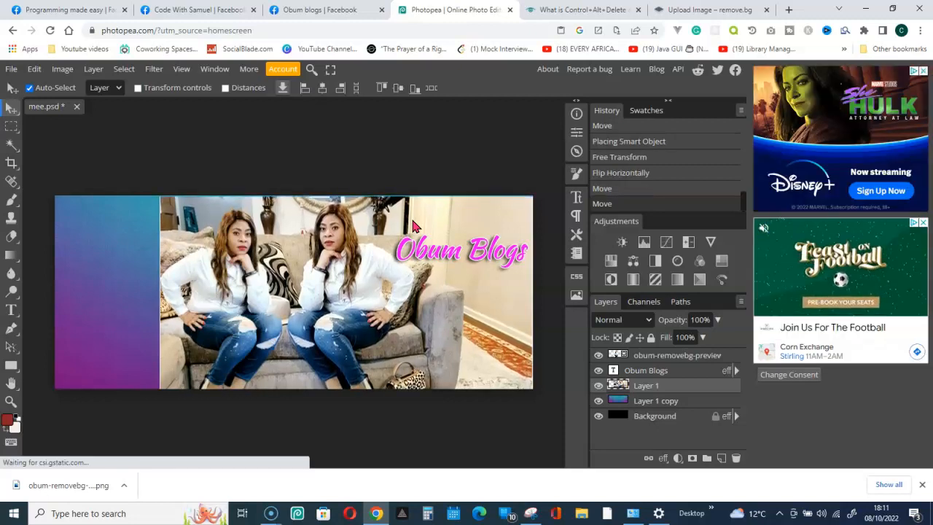
key(Up)
key(Up)
key(Up)
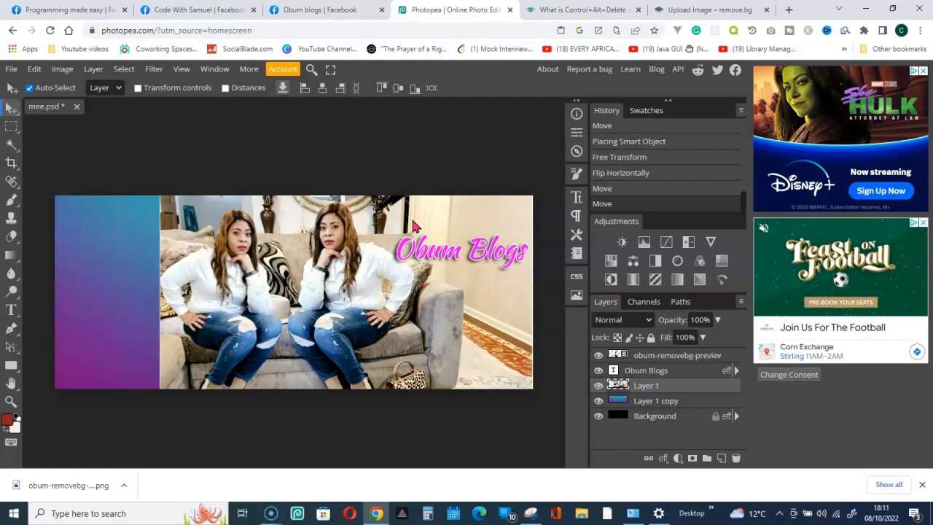
click(289, 294)
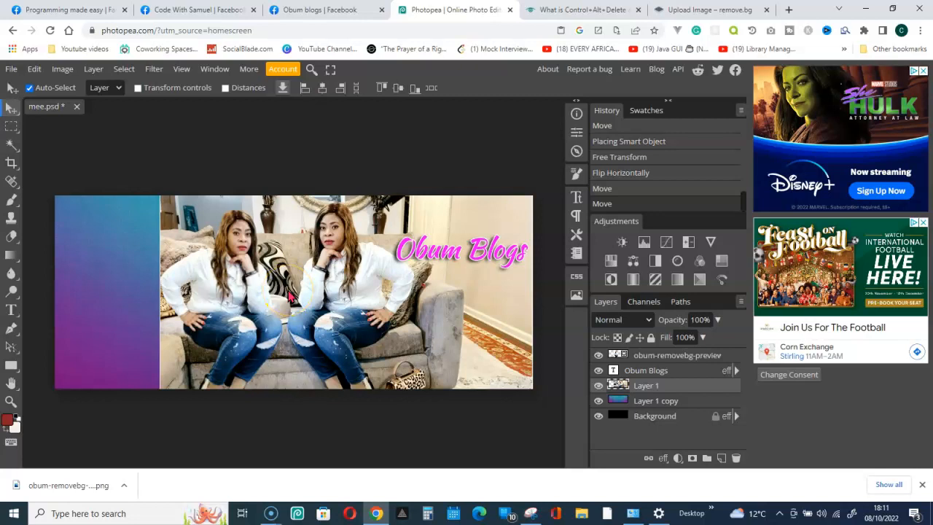
Step: Export the cover as a 1640 × 664 px PNG at 100% quality, named obumb, into WORK IN PROGRESS BANNERS
click(11, 70)
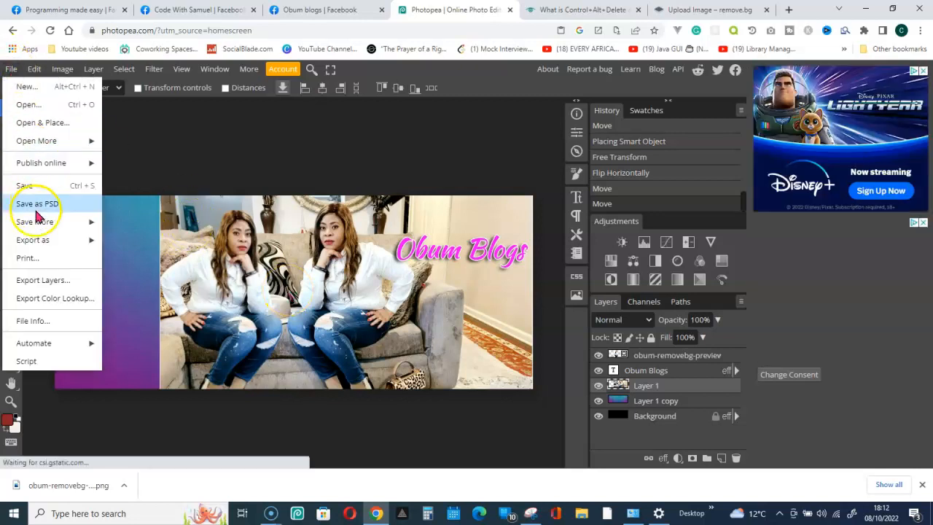
mouse_move(37, 241)
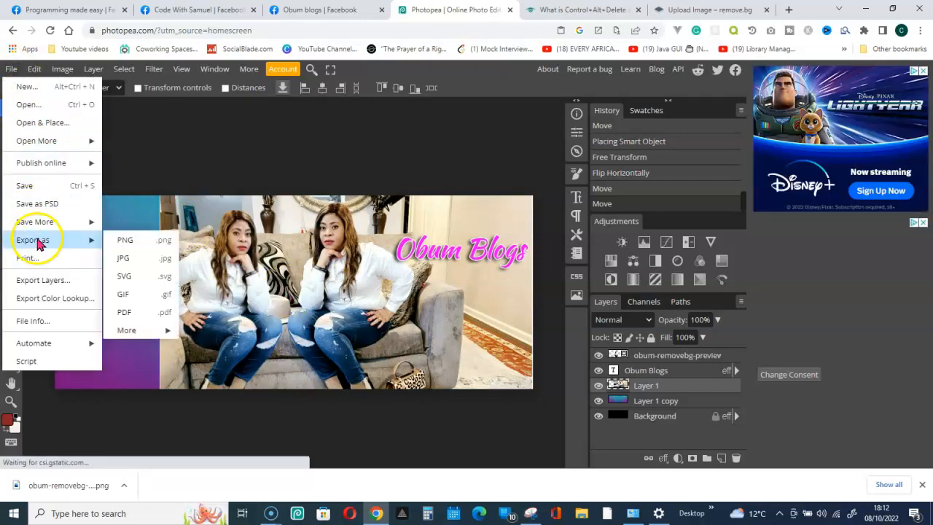
click(136, 248)
click(426, 137)
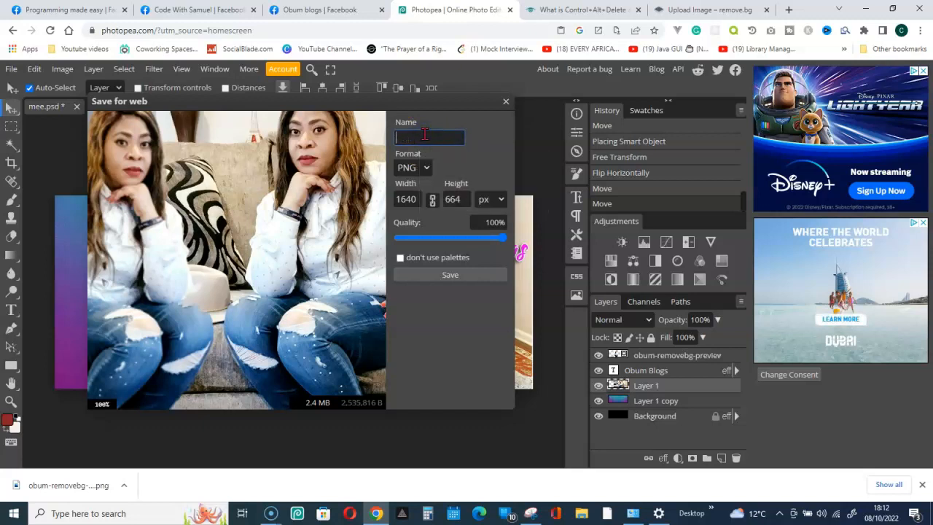
text(ob)
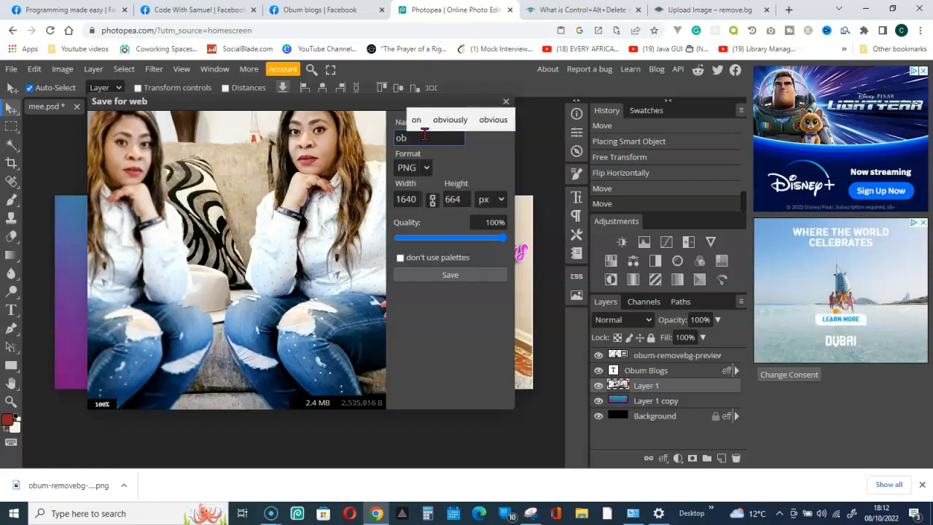
text(umb)
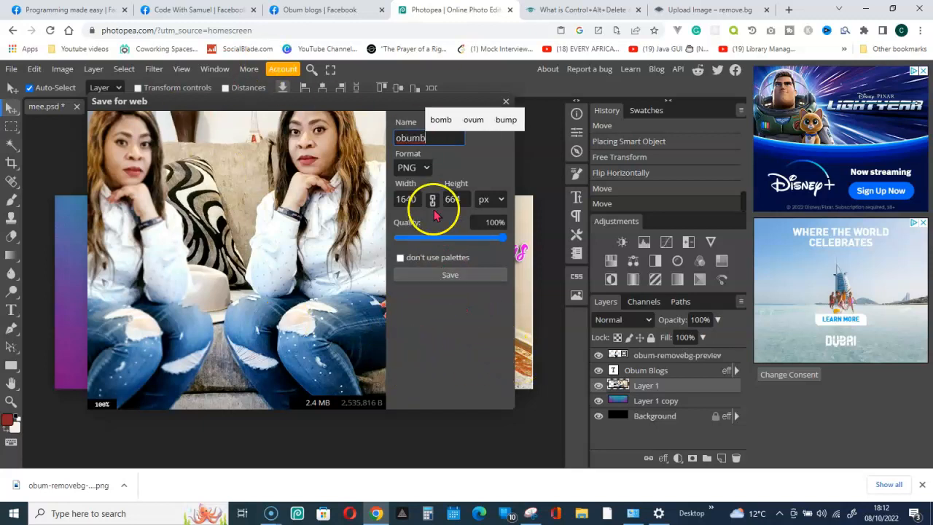
click(446, 339)
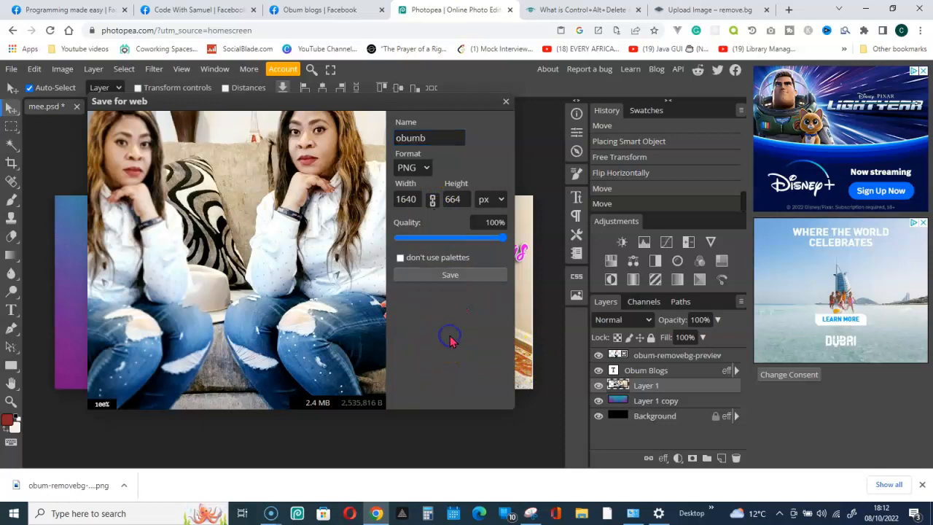
click(461, 280)
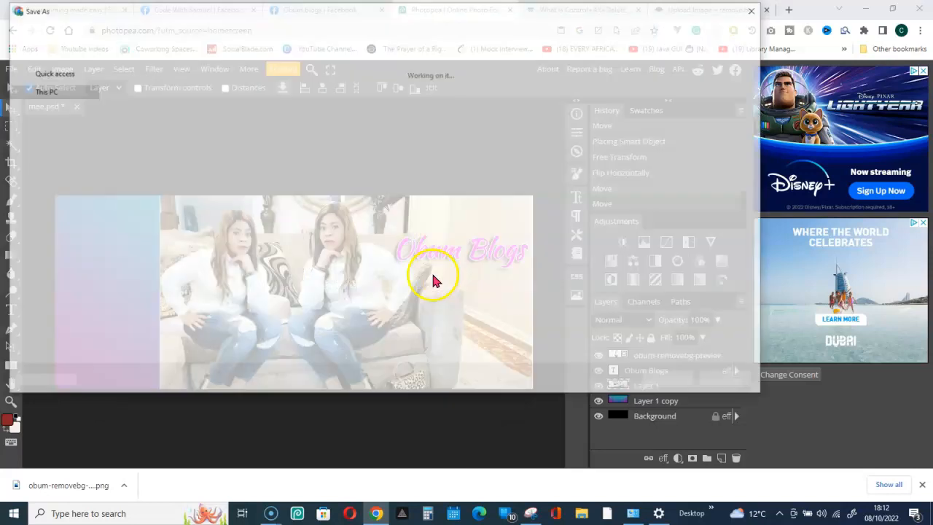
click(663, 380)
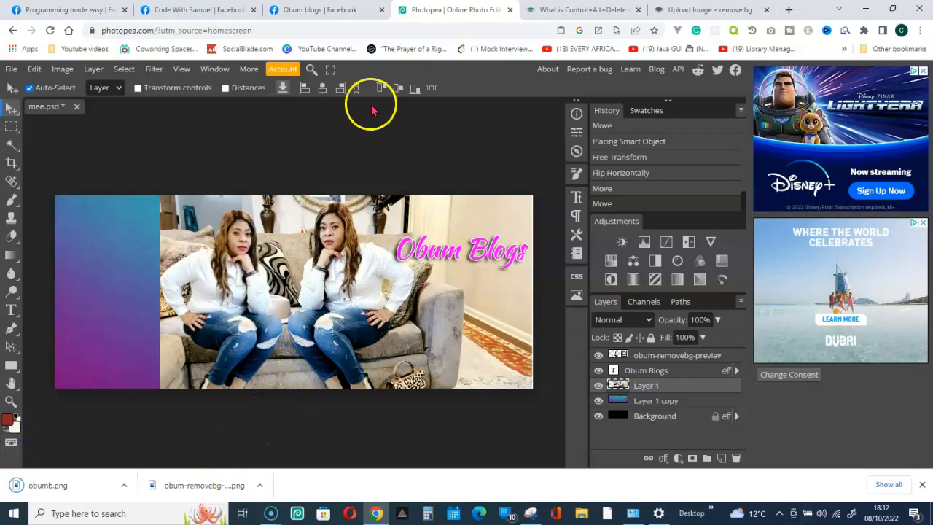
Step: Switch to the Programming made easy Facebook page, upload obumb.png as its cover photo and save the changes
click(62, 10)
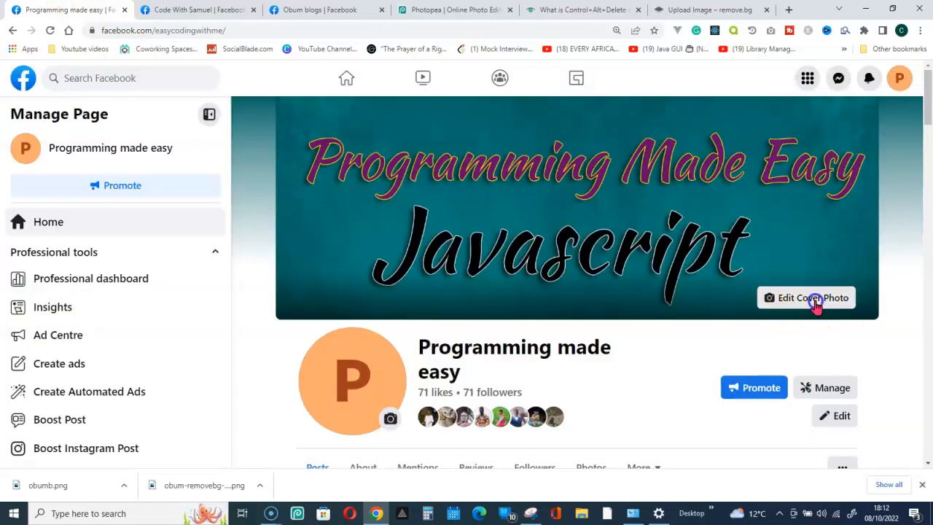
click(816, 300)
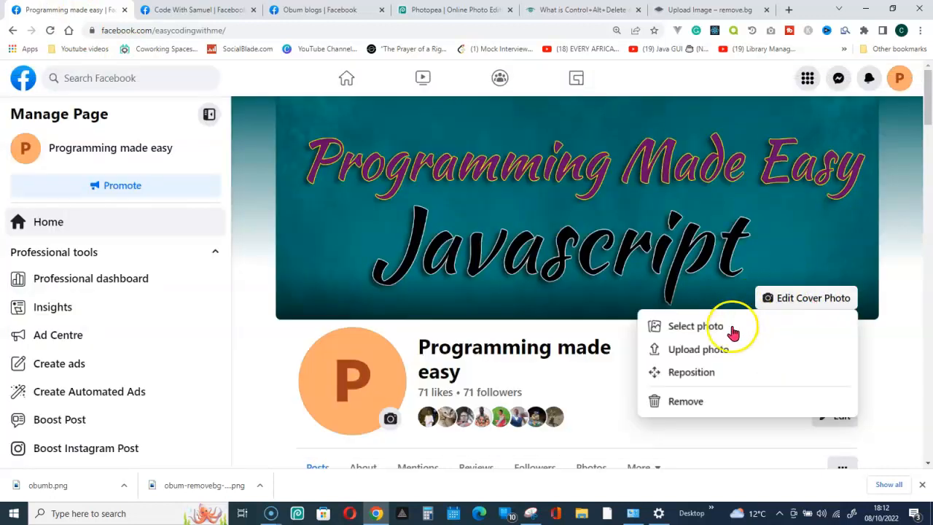
click(698, 349)
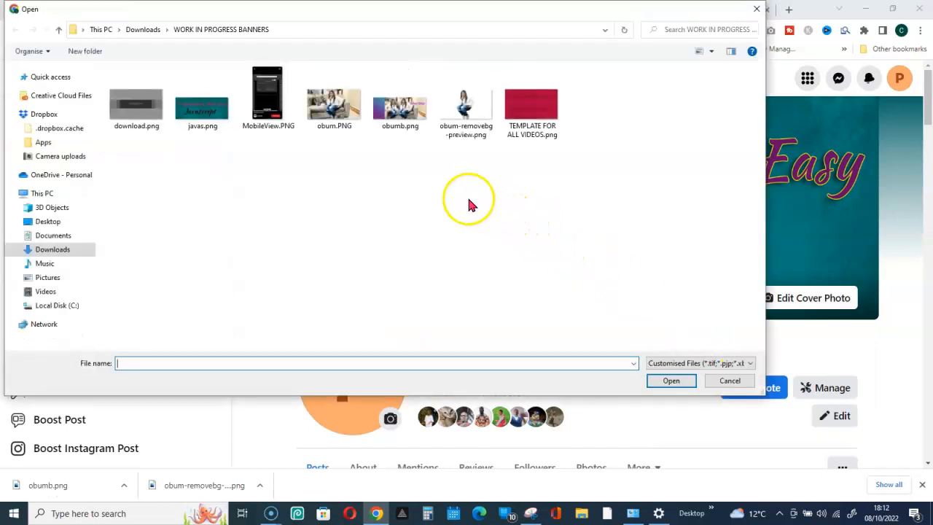
click(403, 118)
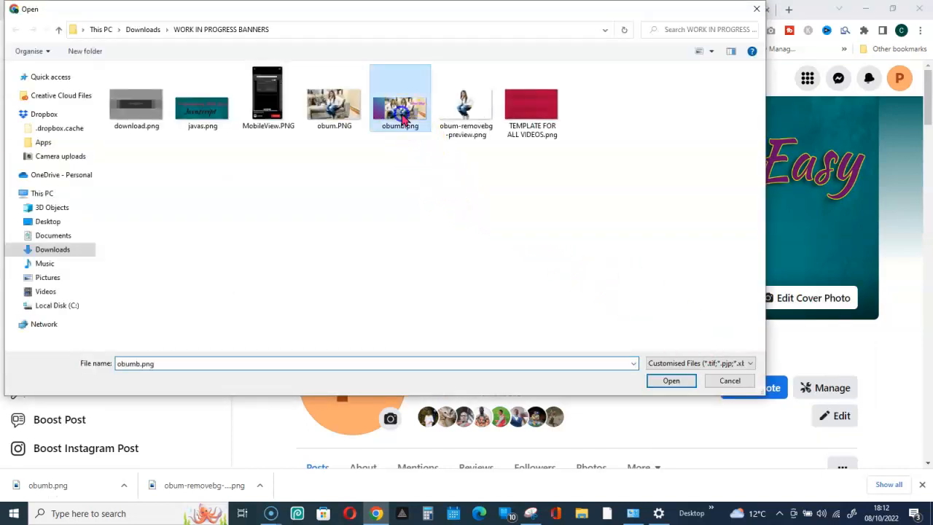
click(671, 382)
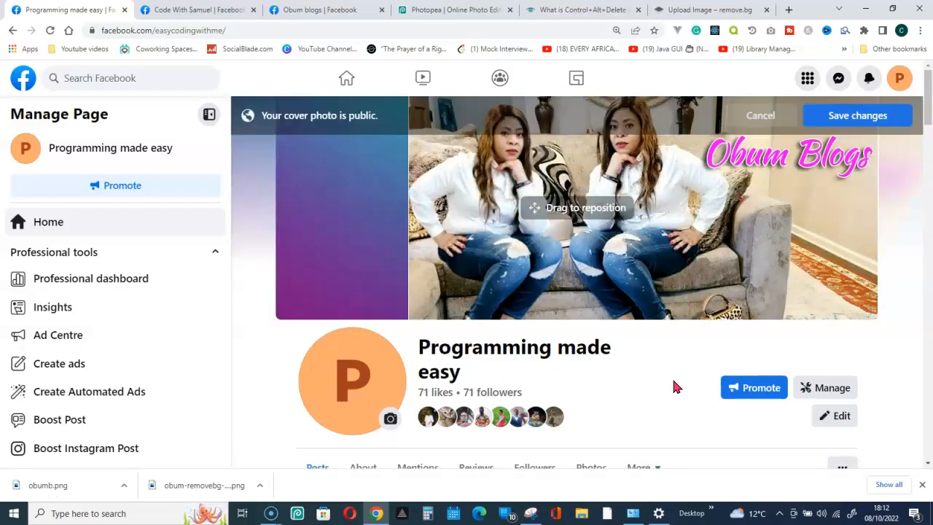
click(859, 121)
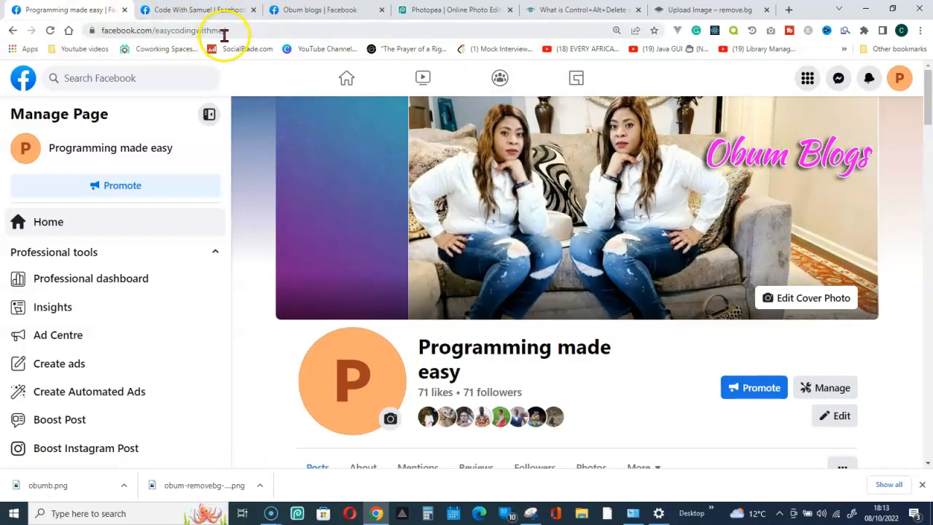
Step: Compare the new cover with the covers on the other two open Facebook pages, and return to Photopea
click(222, 9)
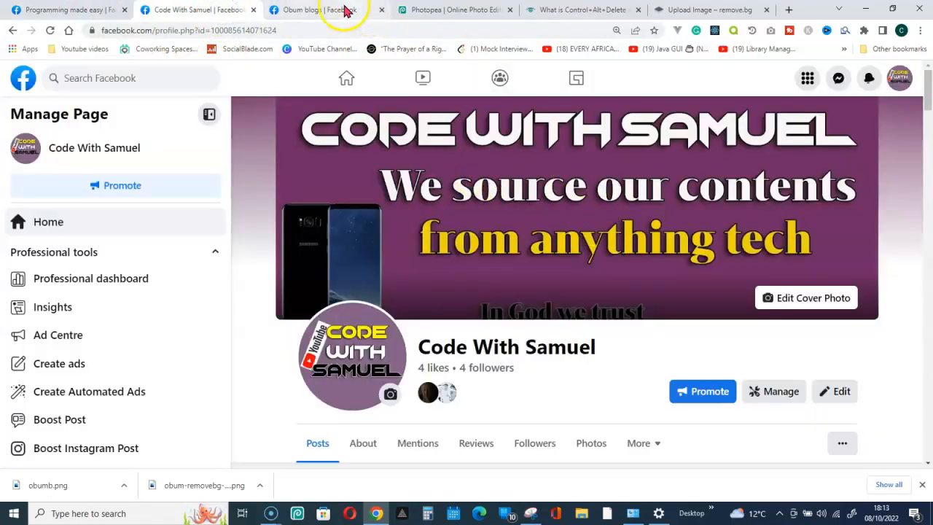
click(346, 10)
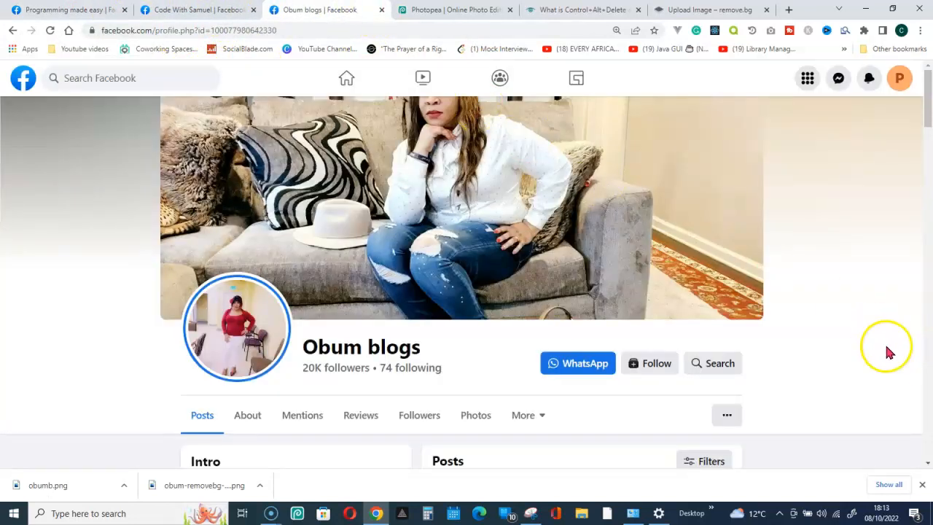
click(426, 106)
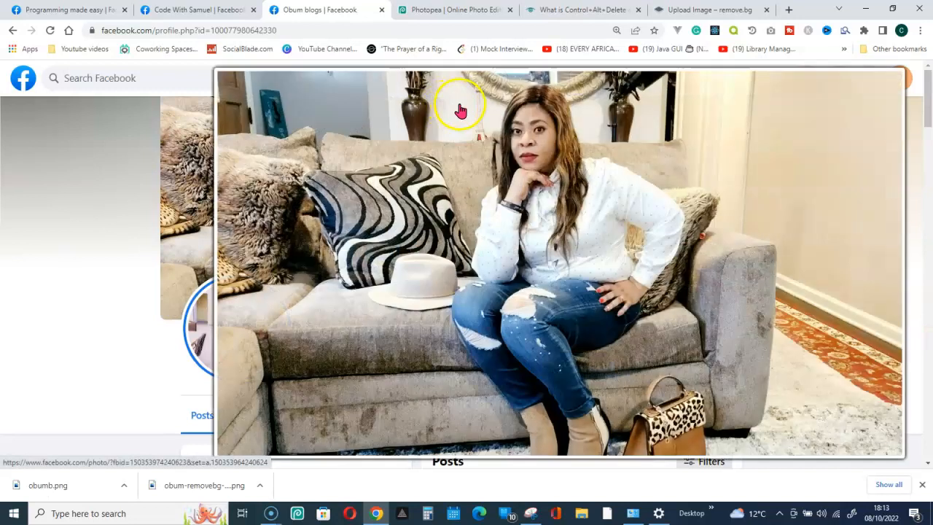
scroll(901, 366, down, 2)
scroll(885, 364, up, 2)
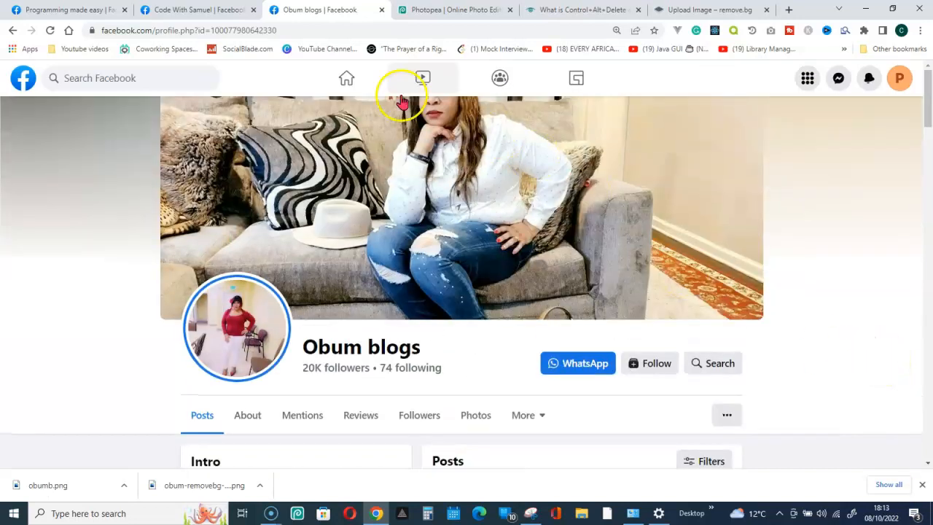
click(48, 11)
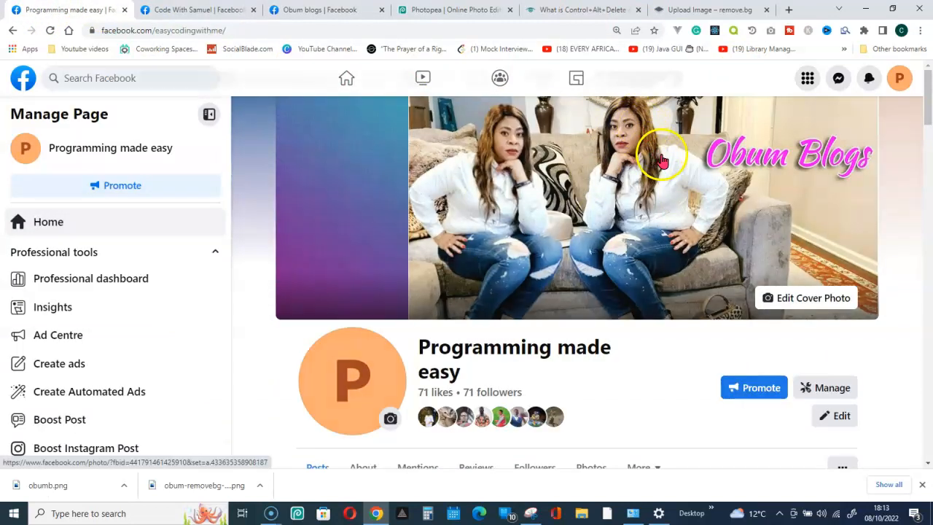
key(ctrl+Tab)
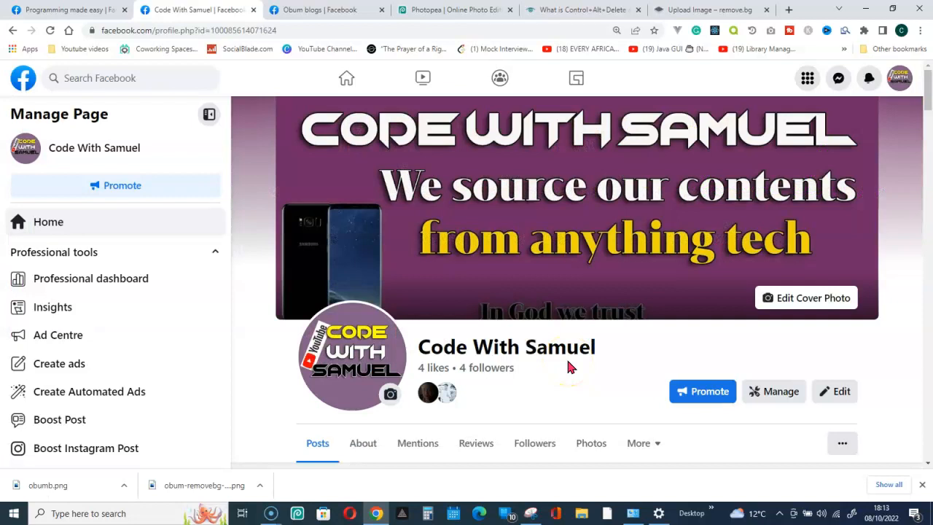
click(459, 10)
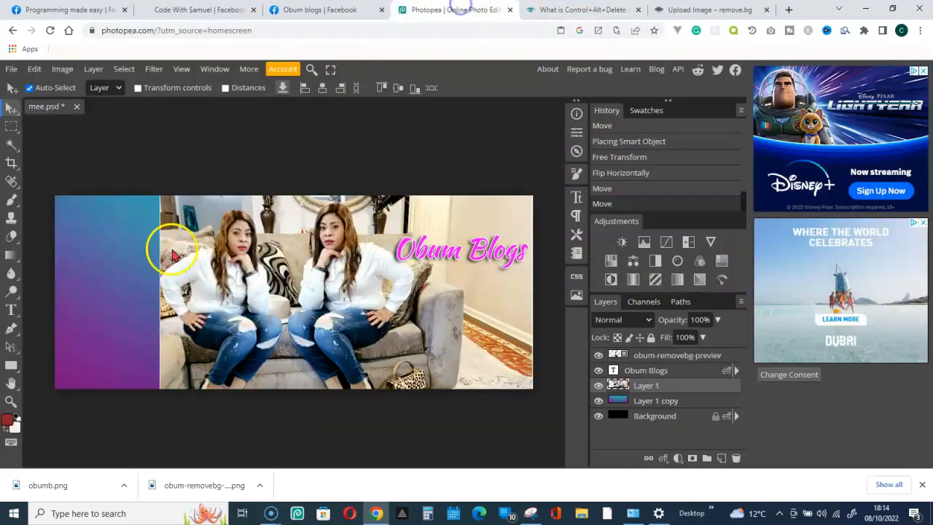